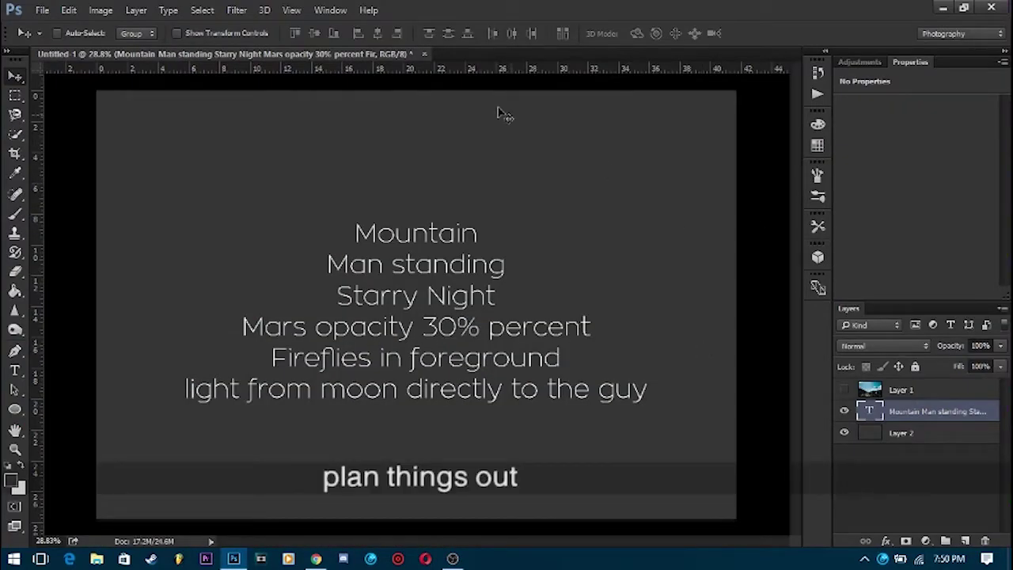
Hide the planning-notes text layer and make the Layer 1 mountain photo visible.
left_click(843, 413)
scroll(468, 367, "down", 1)
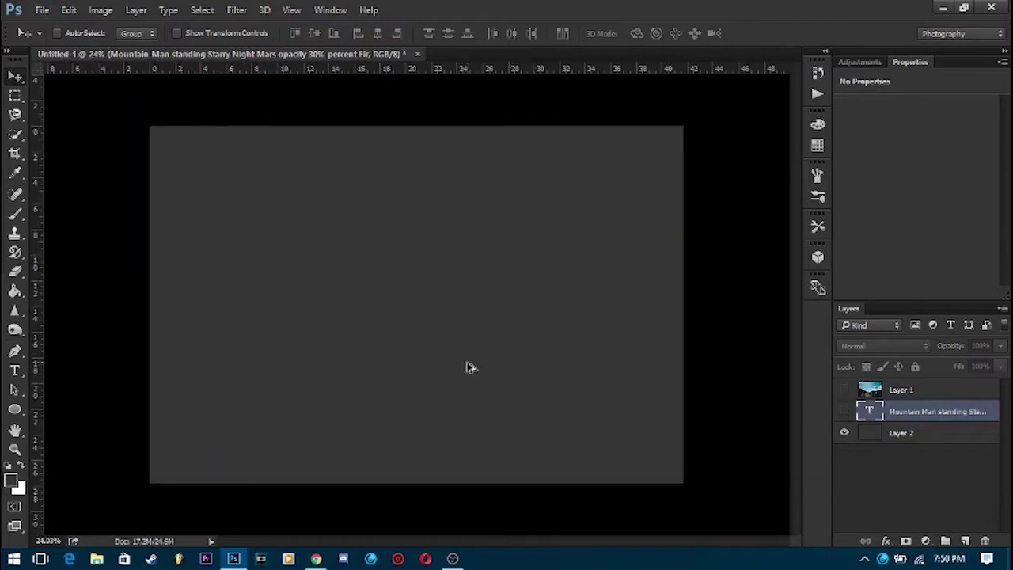
left_click(843, 389)
scroll(356, 364, "up", 1)
scroll(310, 366, "up", 1)
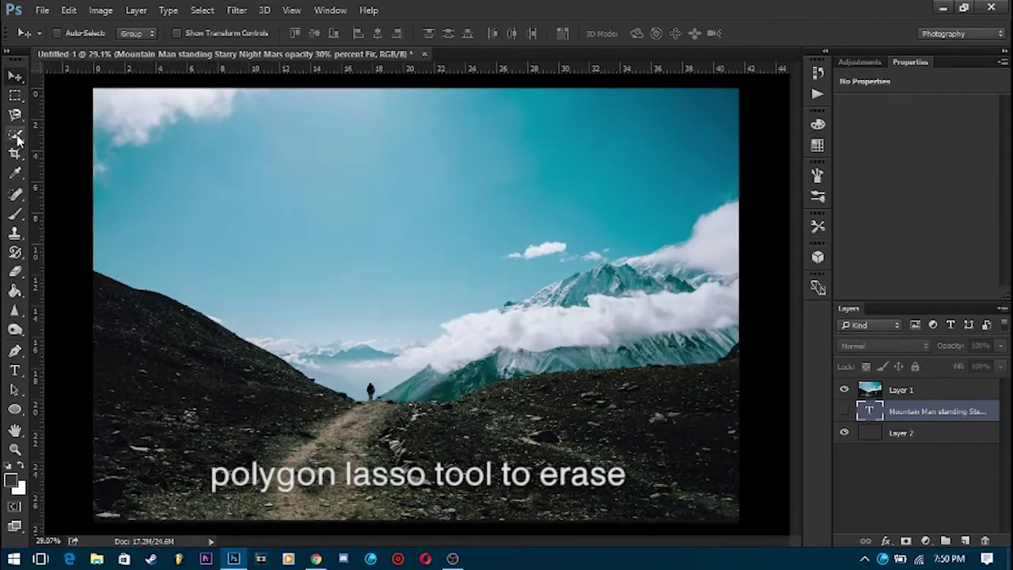
Trace a Magnetic Lasso selection around the blue sky and clouds above the hills.
key("l")
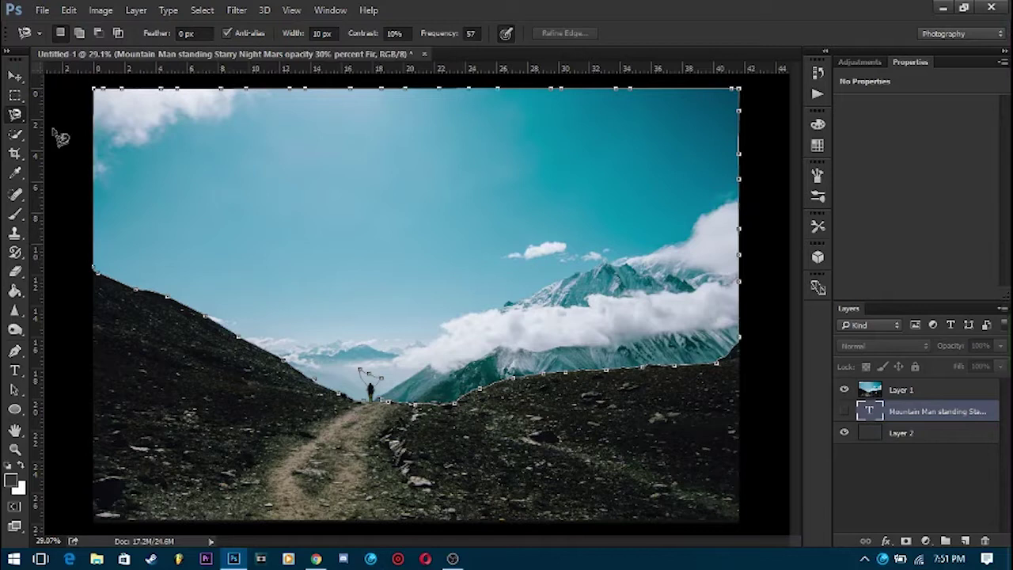
left_click(109, 281)
scroll(474, 312, "up", 2)
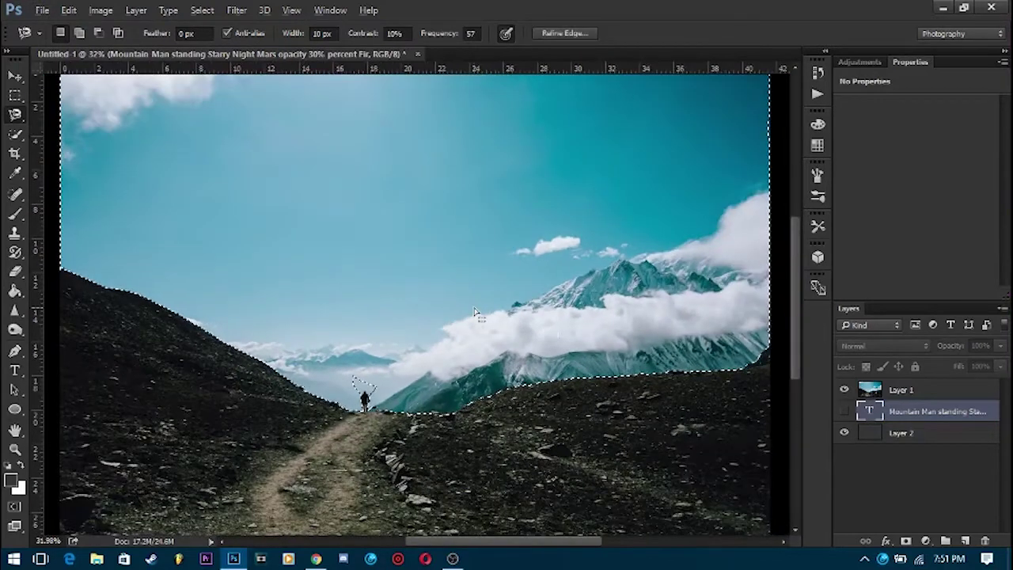
scroll(475, 313, "down", 1)
scroll(490, 321, "up", 2)
scroll(491, 321, "down", 2)
scroll(716, 332, "up", 3)
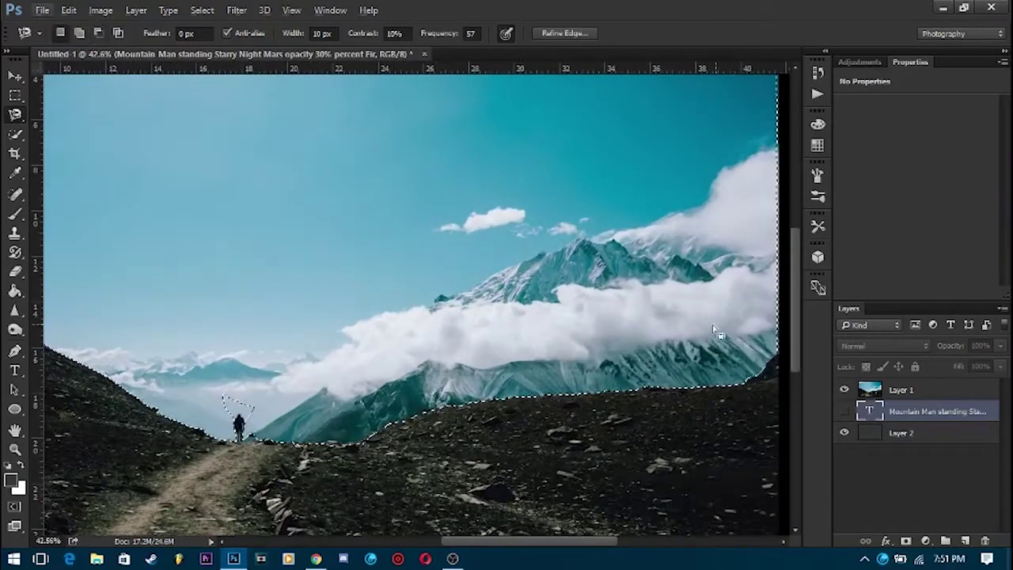
scroll(522, 317, "down", 1)
scroll(522, 316, "down", 1)
scroll(507, 321, "down", 2)
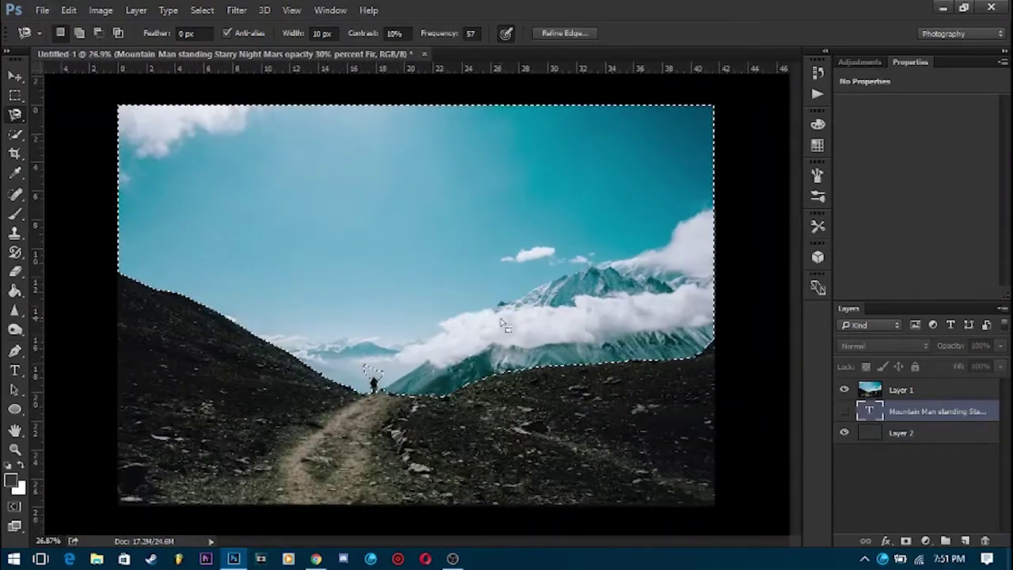
Delete the selected sky from Layer 1 and deselect.
left_click(910, 389)
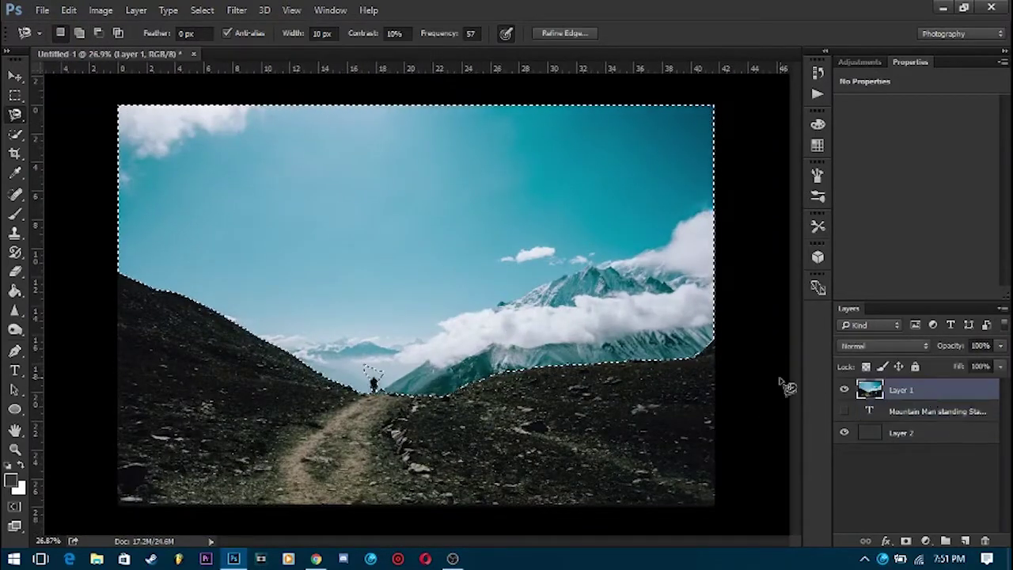
key("Delete")
left_click(15, 95)
key("ctrl+d")
scroll(391, 375, "up", 3)
scroll(281, 379, "up", 2)
Erase the leftover blue sky above the hillside with the Eraser tool.
key("e")
scroll(285, 292, "up", 2)
right_click(353, 166)
mouse_move(262, 234)
left_mouse_down()
mouse_move(379, 244)
mouse_move(429, 322)
left_mouse_up()
scroll(482, 361, "down", 2)
scroll(204, 418, "up", 2)
scroll(70, 242, "down", 4)
scroll(93, 273, "up", 4)
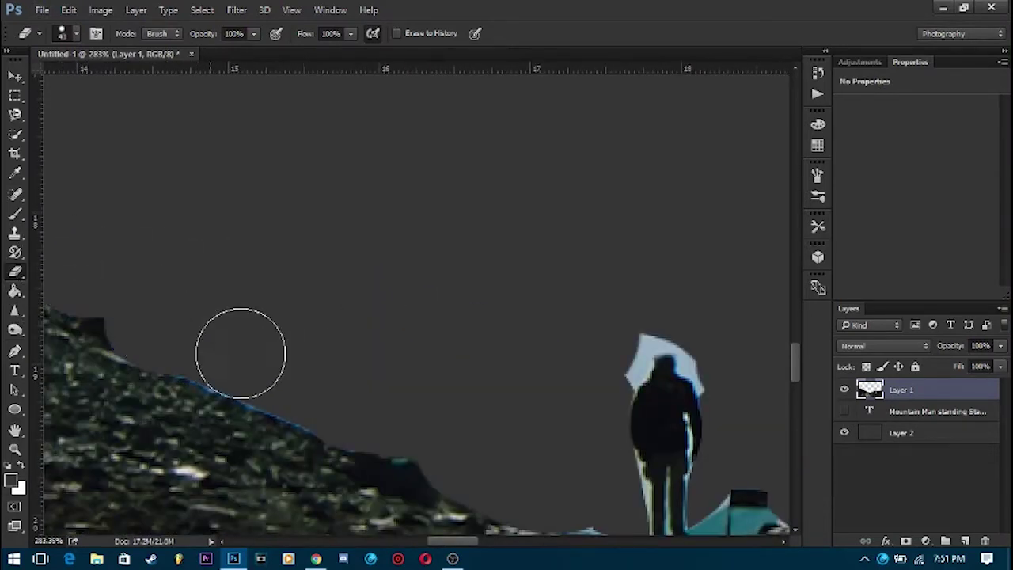
scroll(316, 285, "down", 5)
Shrink the eraser brush to 23 px and try erasing the hiker's head halo, then undo it.
right_click(314, 168)
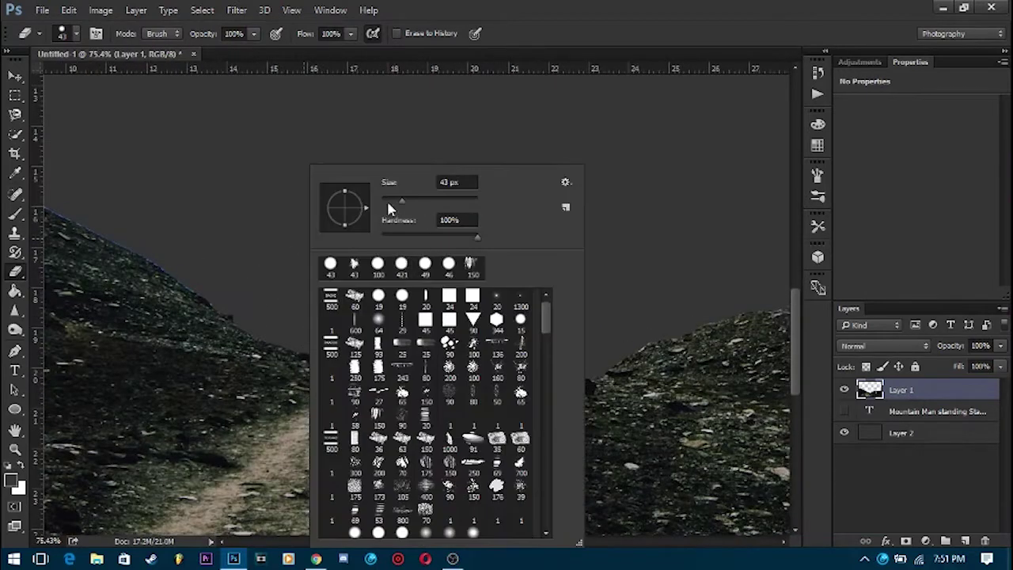
left_click(173, 303)
scroll(293, 366, "up", 3)
scroll(312, 174, "up", 4)
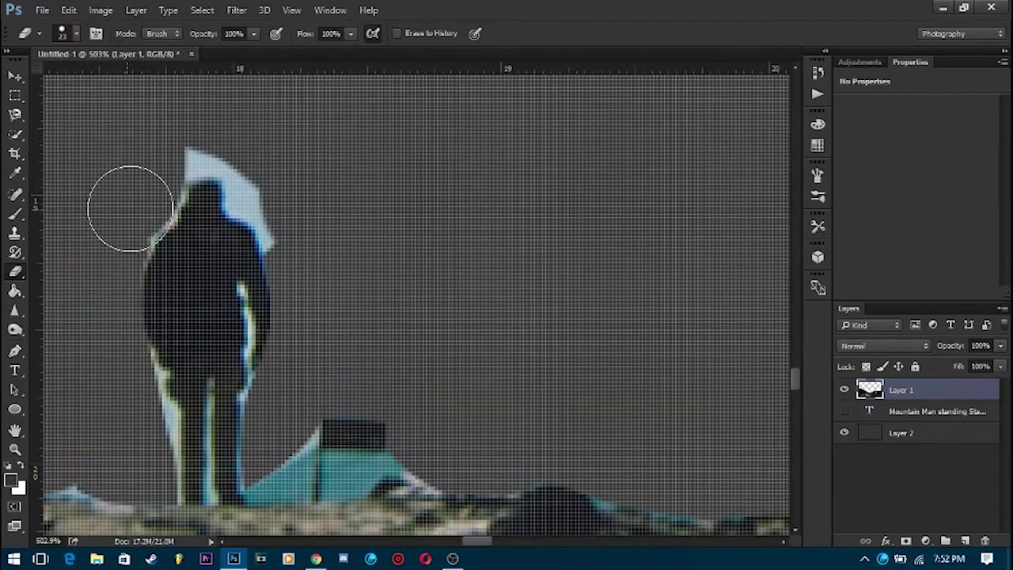
left_click_drag(192, 136, 267, 190)
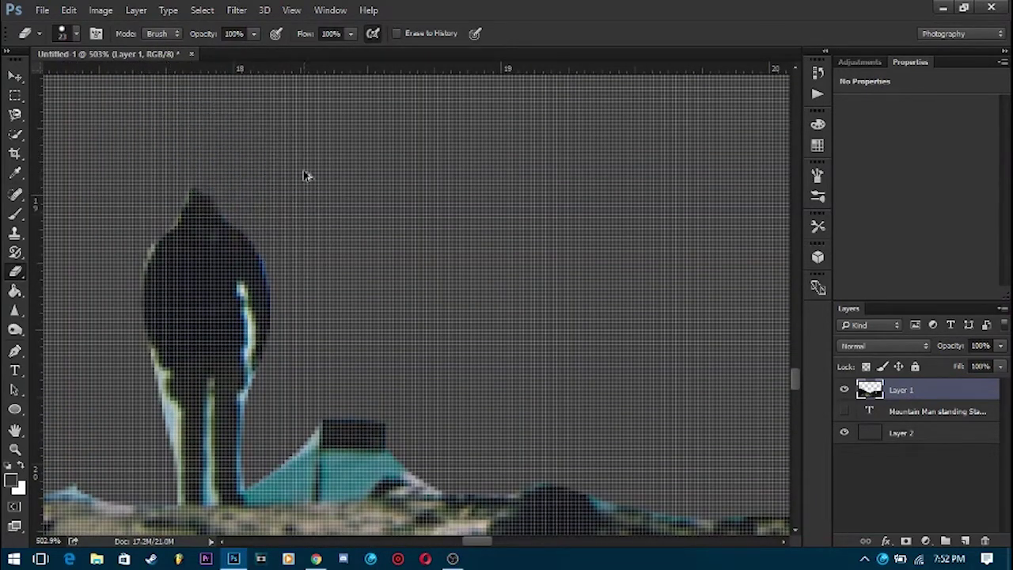
key("ctrl+z")
Erase the blue halo around the hiker's head again with a cleaner stroke.
right_click(379, 167)
key("Return")
left_click_drag(140, 199, 269, 170)
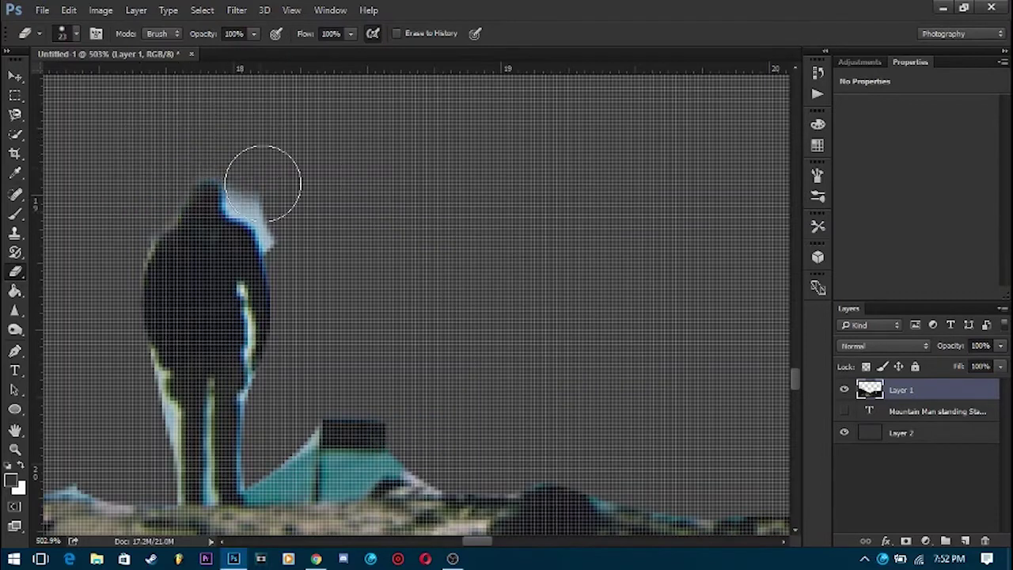
scroll(323, 281, "down", 5)
scroll(323, 281, "down", 2)
scroll(124, 210, "down", 2)
scroll(187, 332, "down", 2)
scroll(594, 373, "down", 2)
left_click(15, 272)
left_click(15, 291)
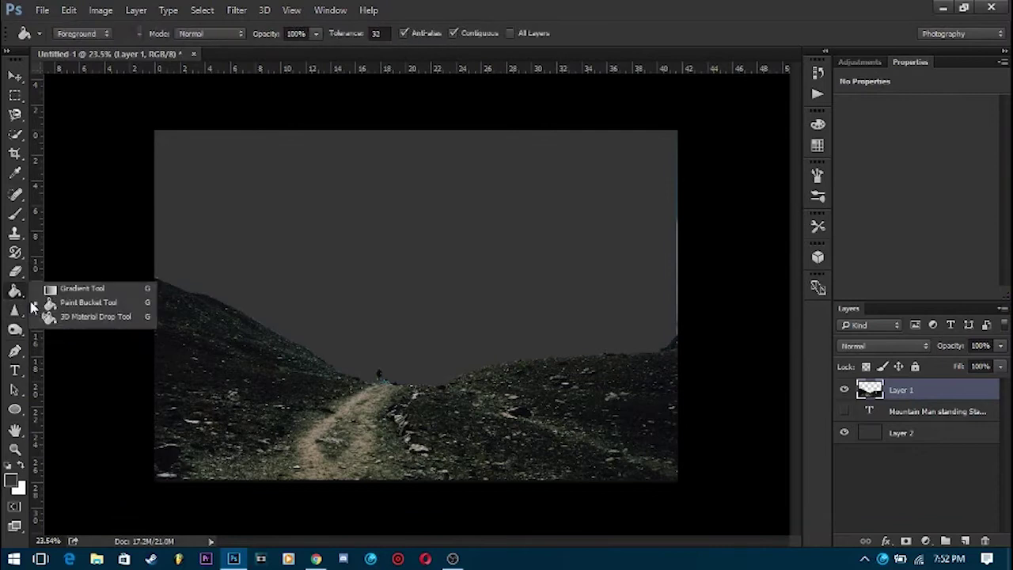
Draw a sky gradient on Layer 2 from the horizon upward with the Gradient Tool.
left_click(79, 290)
left_click(901, 433)
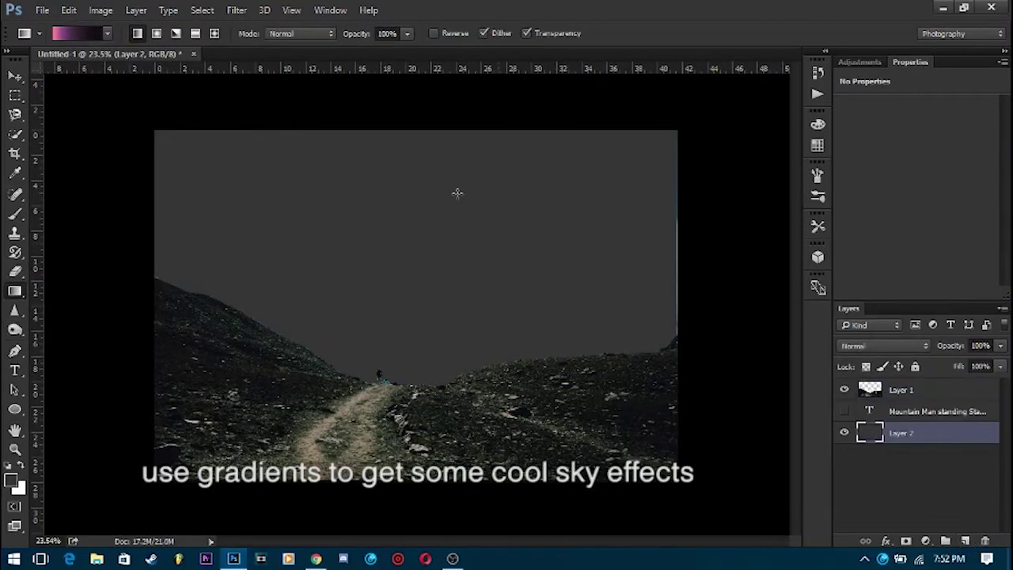
left_click_drag(382, 111, 386, 419)
left_click_drag(428, 447, 426, 188)
left_click_drag(472, 473, 464, 201)
left_click_drag(435, 424, 423, 141)
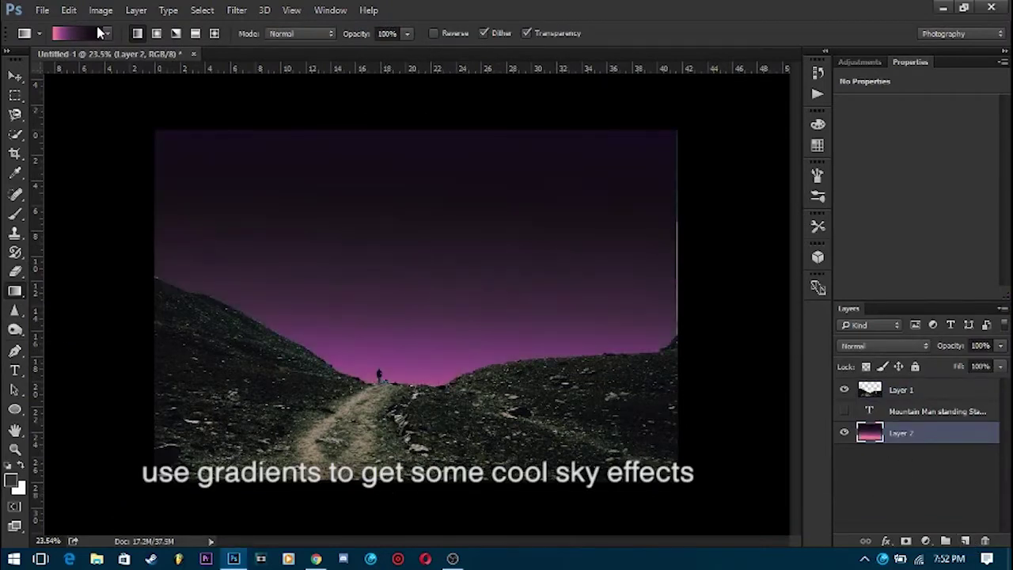
Try peach-to-blue and blue gradient presets on the sky.
left_click(107, 34)
double_click(147, 135)
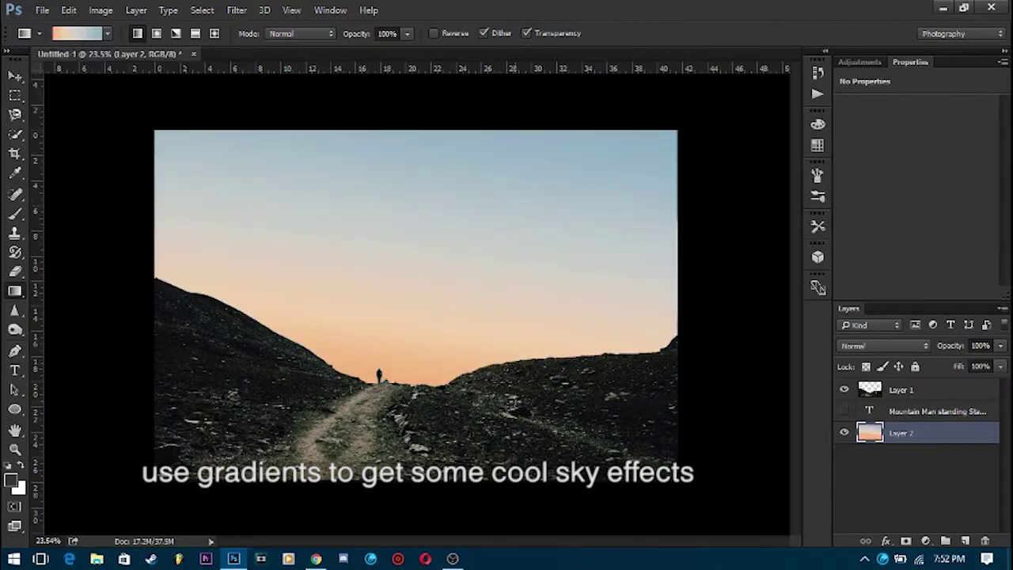
key("ctrl+0")
left_click(107, 34)
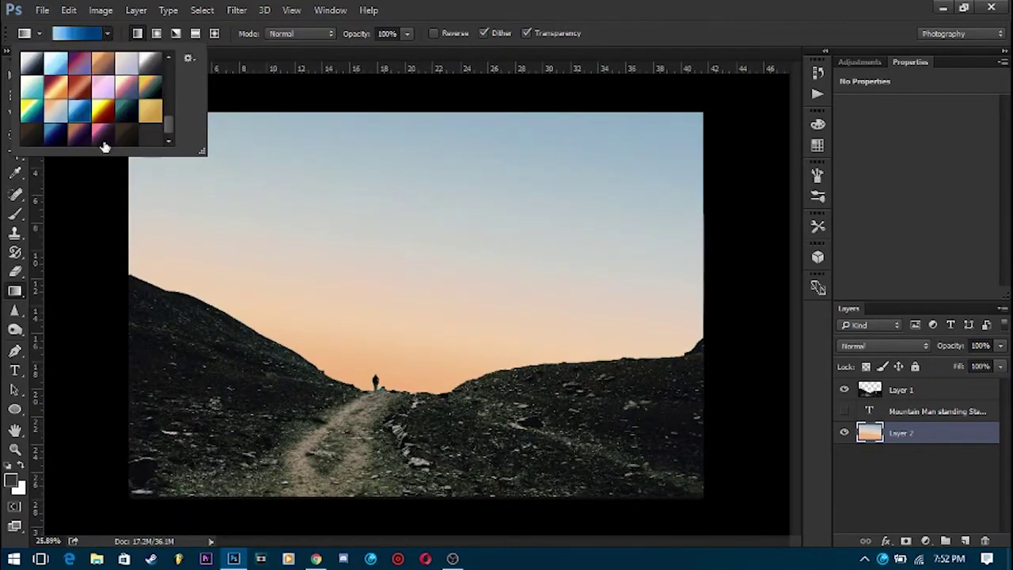
double_click(101, 141)
left_click(77, 34)
key("Escape")
Choose a pink-to-purple gradient preset and redraw it from the horizon upward.
left_click(108, 33)
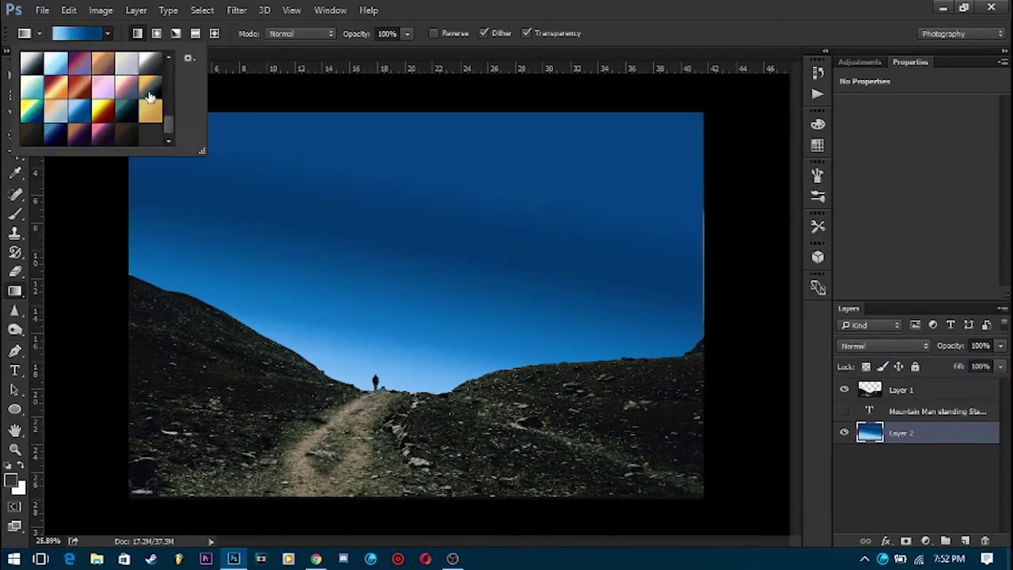
double_click(127, 87)
left_click_drag(429, 388, 433, 113)
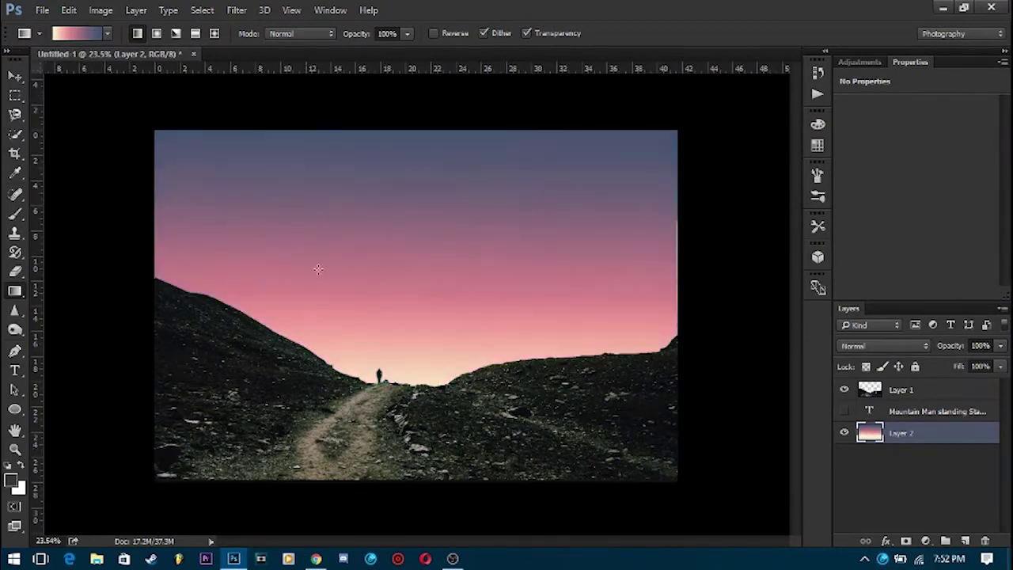
key("v")
key("ctrl+0")
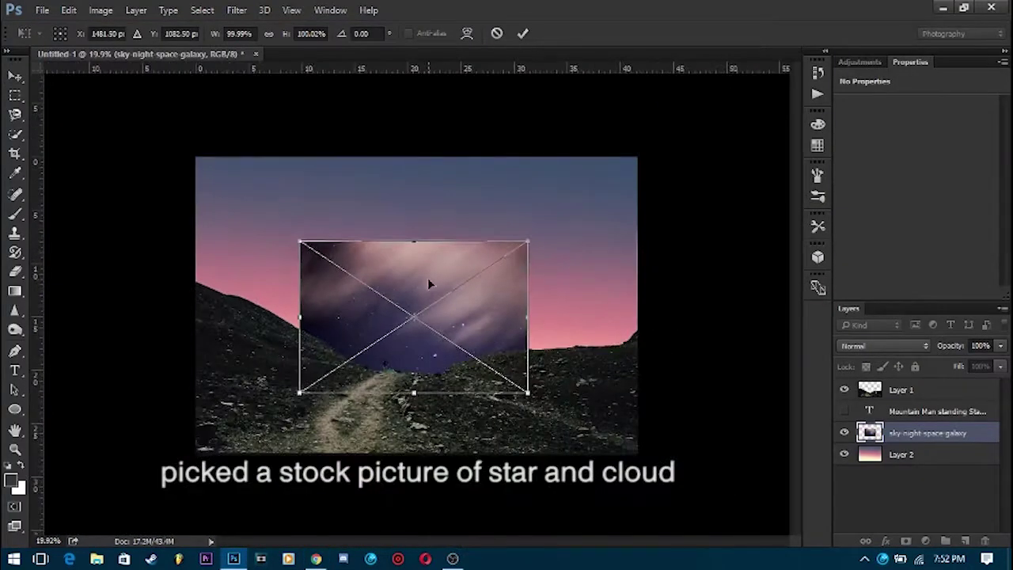
Move and enlarge the placed galaxy image so it covers the whole canvas.
left_click_drag(427, 283, 324, 198)
left_click_drag(430, 309, 685, 387)
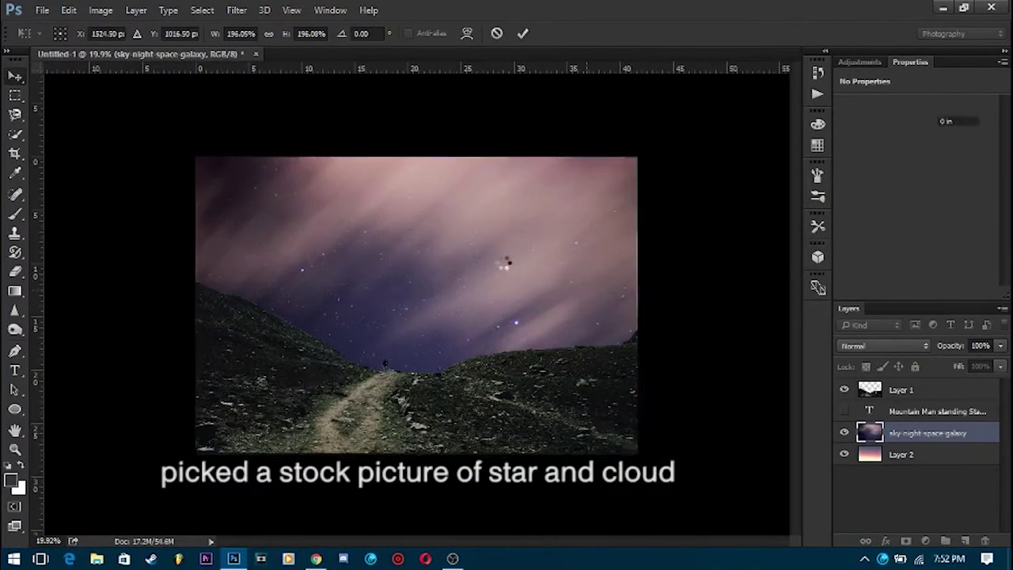
key("Return")
left_click_drag(508, 263, 486, 248)
Set the galaxy layer's blend mode to Soft Light.
left_click(882, 345)
left_click(877, 248)
key("Up")
key("Up")
key("Up")
key("Up")
key("Up")
key("Up")
key("Up")
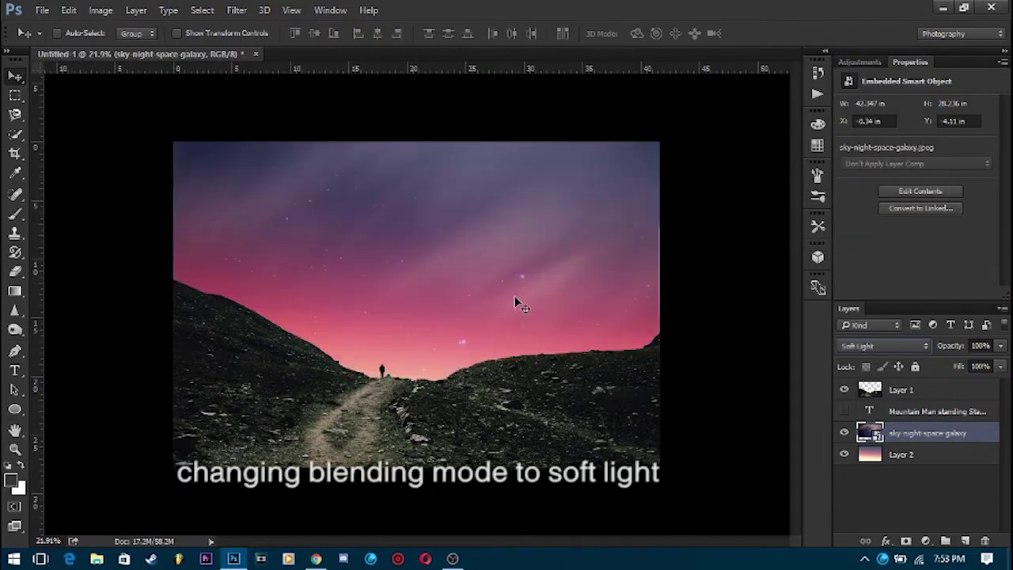
scroll(443, 289, "up", 1)
Search Google Images for 'mars png' in a new Chrome tab and open the first Mars result.
left_click(315, 558)
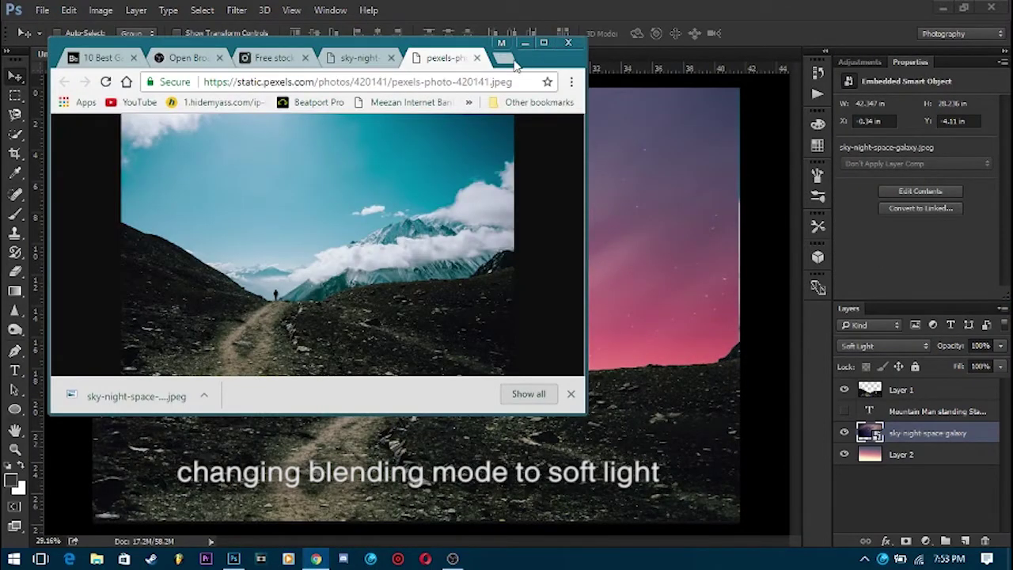
left_click(504, 58)
type("mars png")
key("Return")
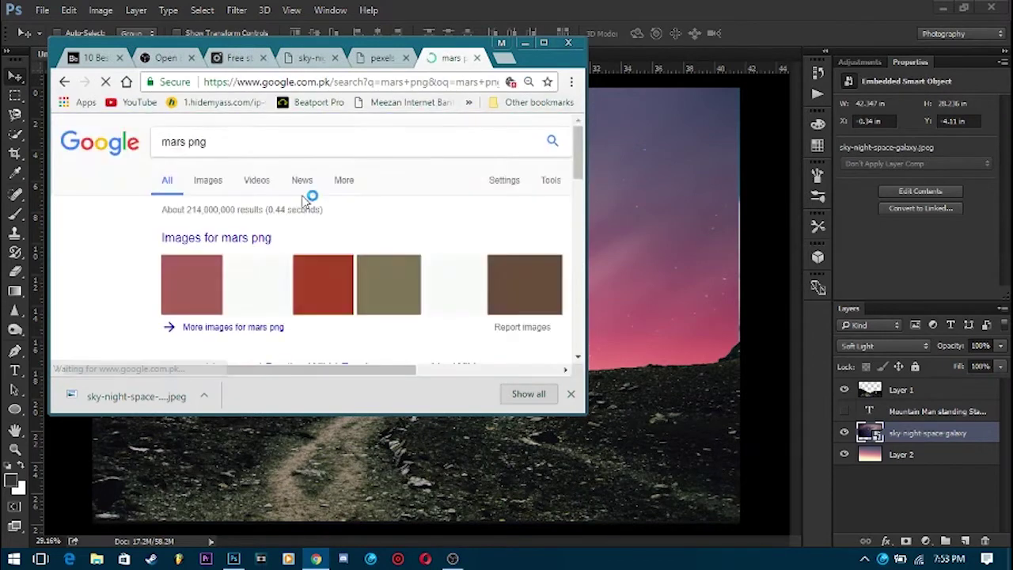
left_click(207, 180)
scroll(338, 283, "down", 1)
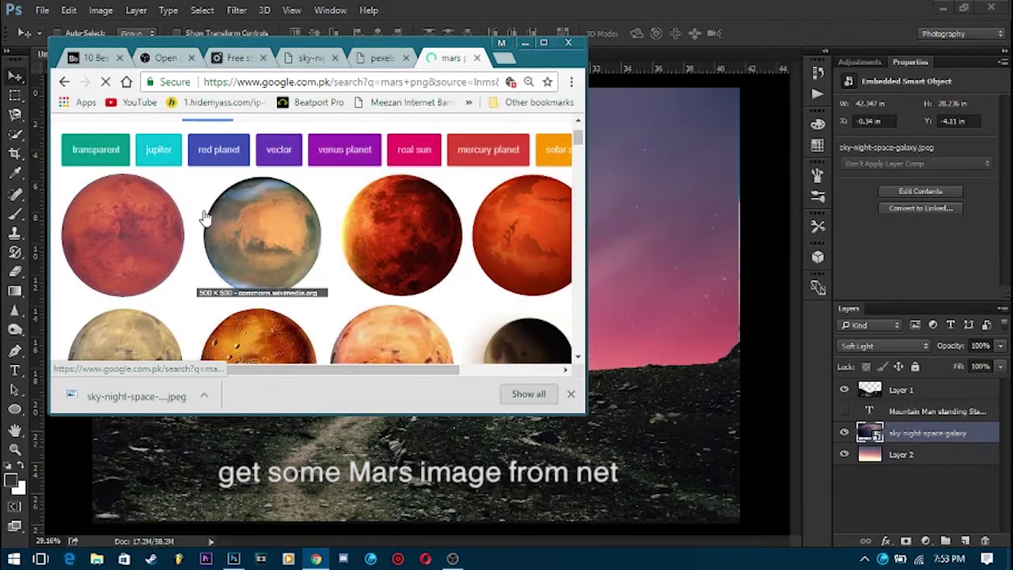
left_click(140, 238)
Save the Mars PNG to disk and place it into the Photoshop composition.
right_click(367, 202)
left_click(413, 222)
left_click(425, 365)
left_click_drag(103, 396, 430, 338)
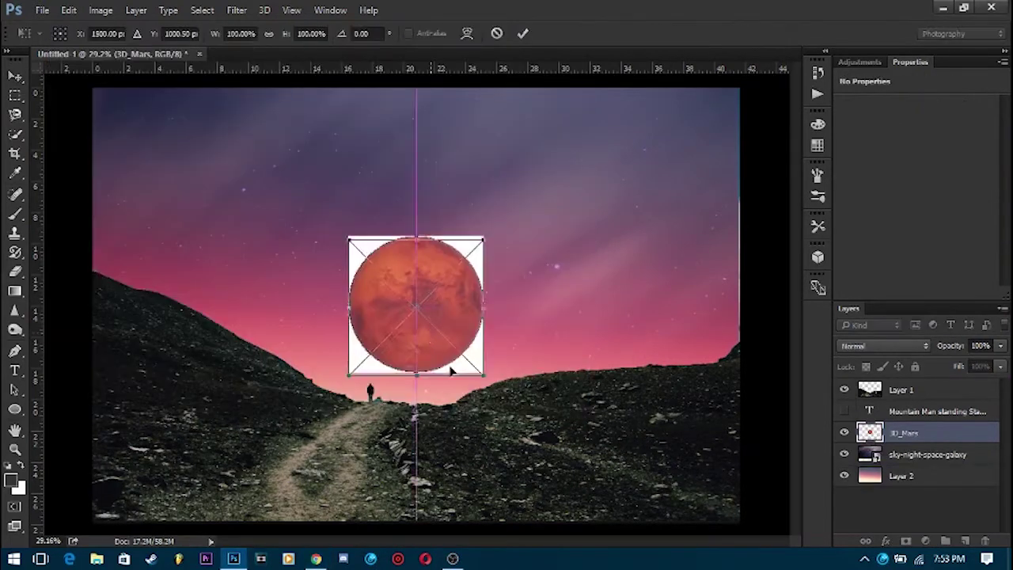
left_click_drag(352, 258, 375, 309)
key("Return")
Remove the four white corners around Mars with the Magic Eraser, rasterizing the layer.
left_click(15, 271)
left_click(87, 296)
key("ctrl+plus")
key("ctrl+plus")
left_click(289, 139)
key("Return")
left_click(482, 150)
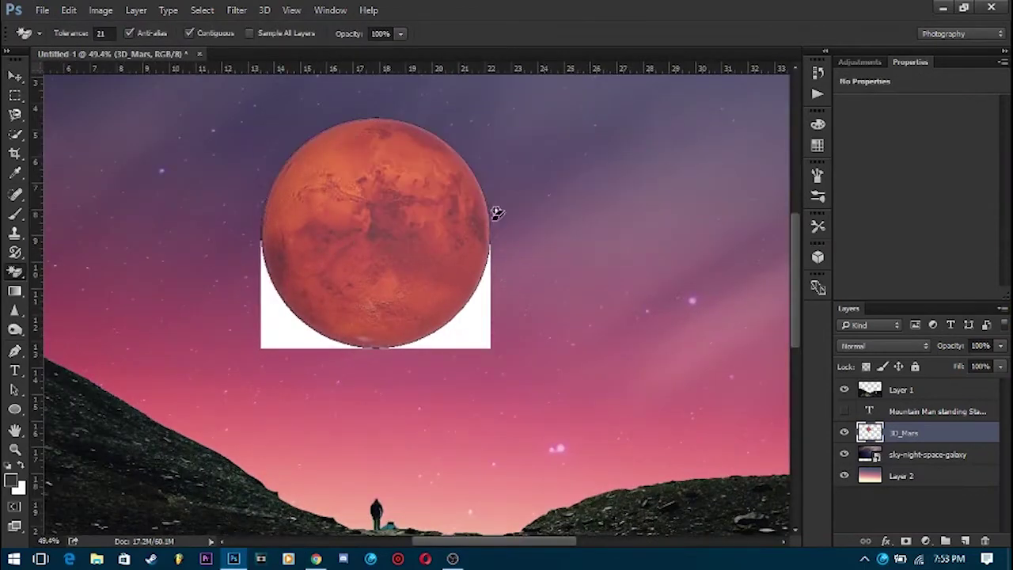
left_click(466, 324)
left_click(281, 341)
Shrink Mars with Free Transform and position it on the right-hand horizon.
left_click(15, 76)
key("ctrl+minus")
key("ctrl+minus")
mouse_move(379, 242)
left_mouse_down()
mouse_move(407, 327)
mouse_move(455, 332)
left_mouse_up()
key("ctrl+t")
left_click_drag(502, 276, 464, 317)
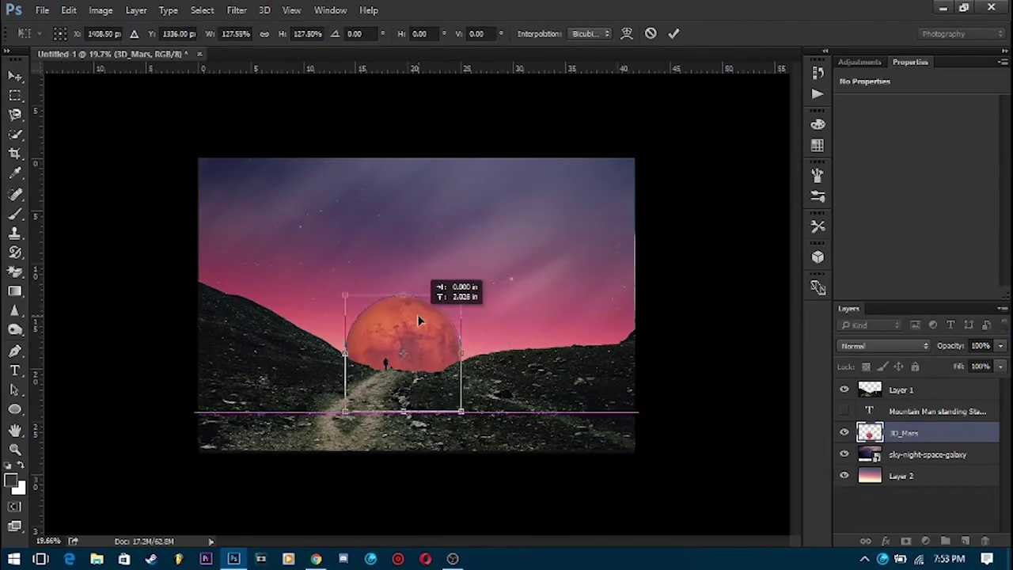
key("Return")
key("ctrl+plus")
mouse_move(422, 356)
left_mouse_down()
mouse_move(670, 332)
mouse_move(577, 333)
left_mouse_up()
Add a white layer mask to the 3D_Mars layer.
scroll(380, 283, "down", 1, "alt")
scroll(381, 283, "down", 1, "alt")
key("g")
left_click(905, 541)
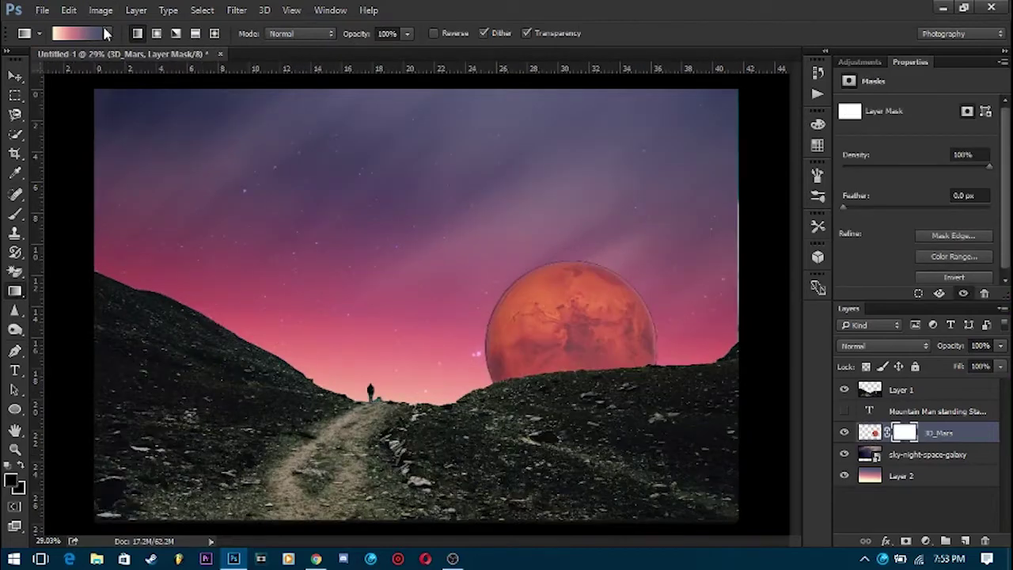
Try a black-to-white gradient on the 3D_Mars mask, undoing the heavy fade.
left_click(106, 33)
double_click(63, 62)
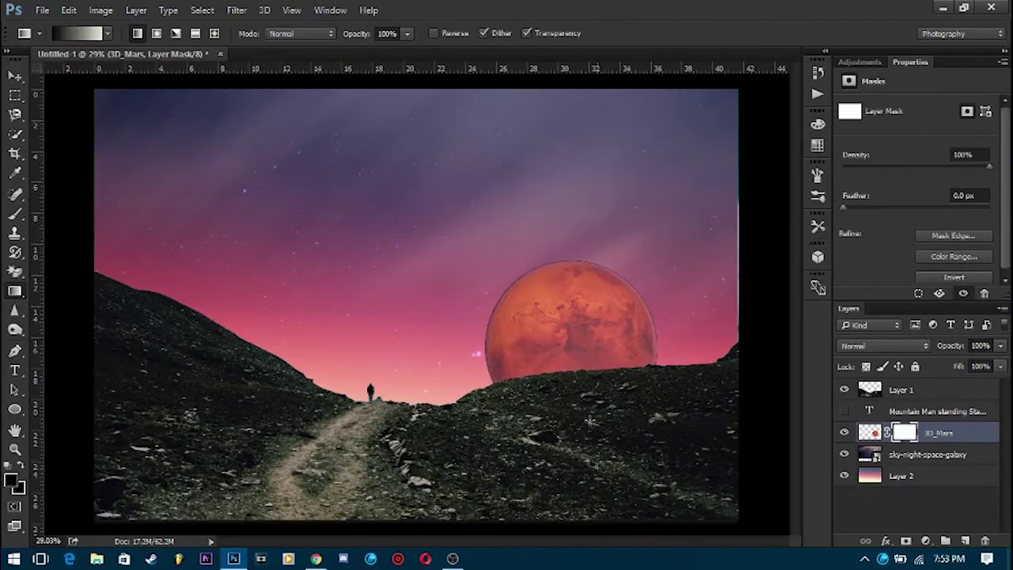
left_click_drag(569, 376, 570, 332)
left_click_drag(520, 361, 700, 193)
key("ctrl+z")
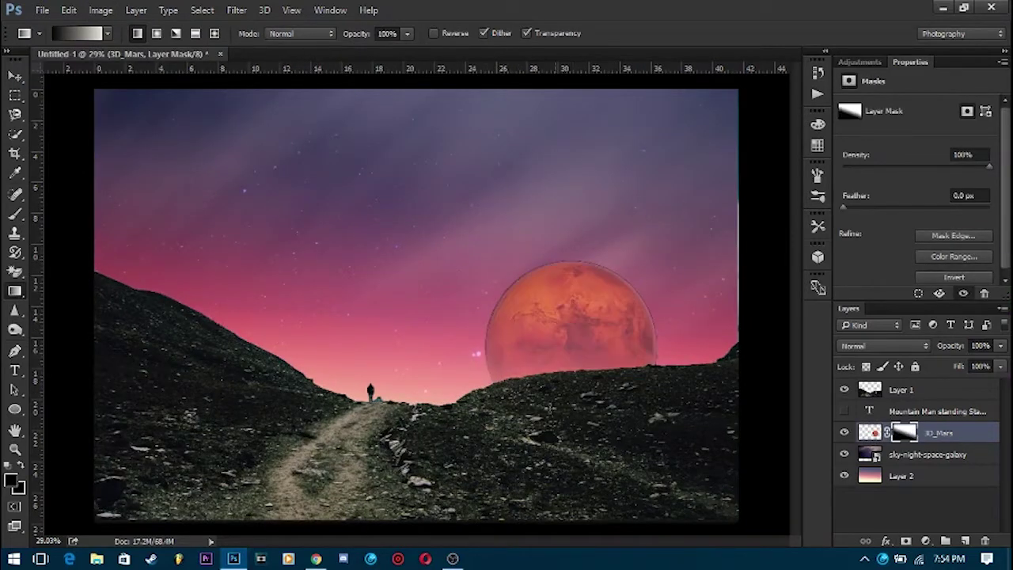
scroll(610, 323, "up", 2, "alt")
scroll(610, 323, "up", 3, "alt")
Target the 3D_Mars layer pixels instead of its mask for erasing.
key("e")
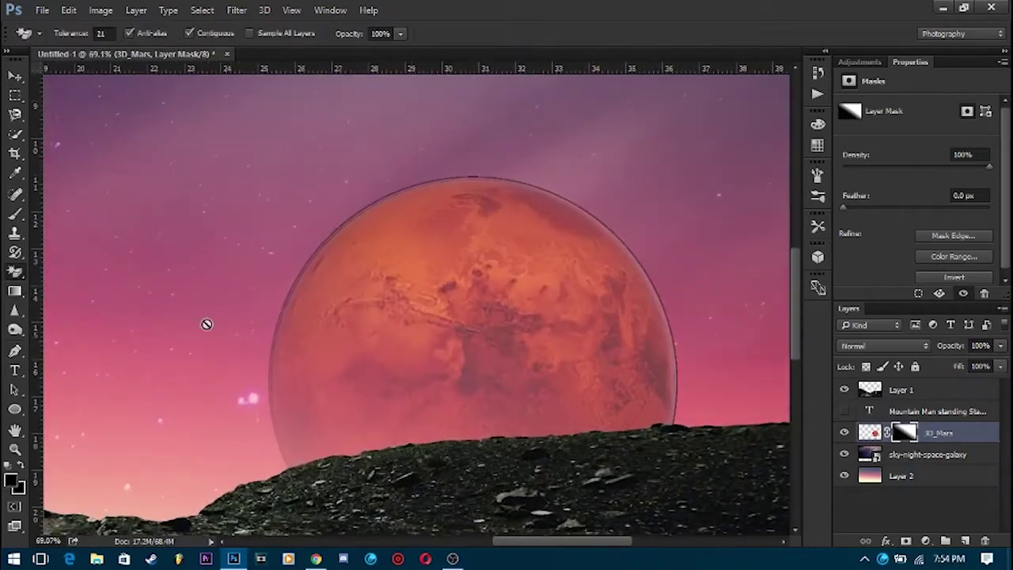
scroll(205, 323, "up", 2, "alt")
left_click(885, 432)
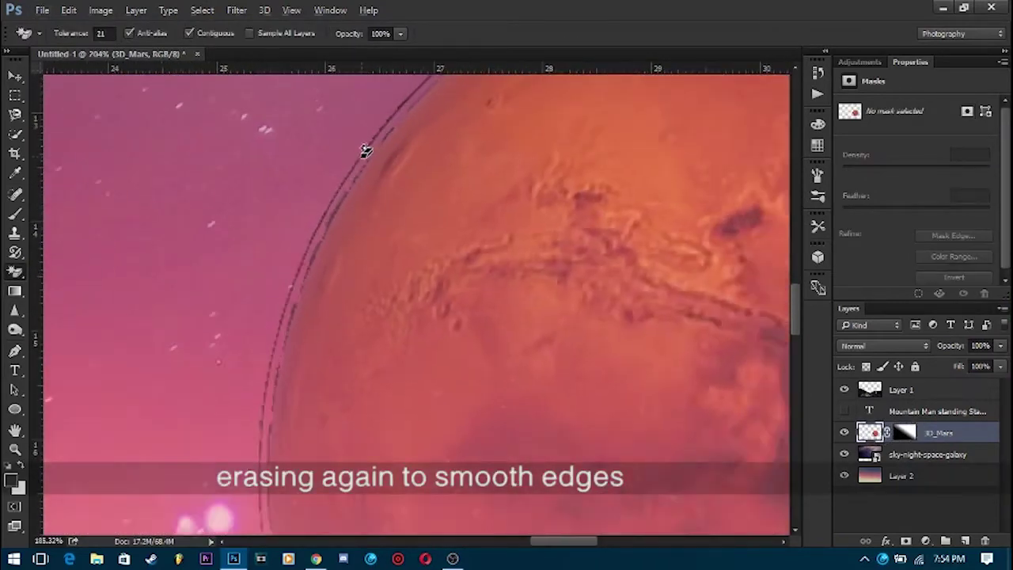
scroll(364, 152, "down", 3, "alt")
scroll(608, 182, "up", 3, "alt")
scroll(547, 219, "down", 1, "alt")
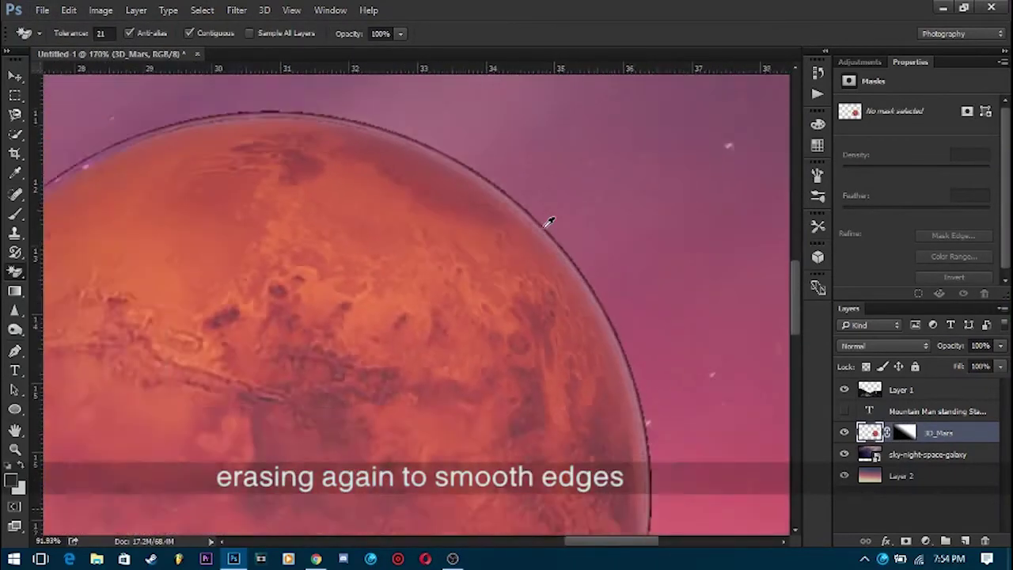
scroll(547, 219, "down", 1, "alt")
Switch from the Magic Eraser to the regular brush Eraser.
right_click(15, 271)
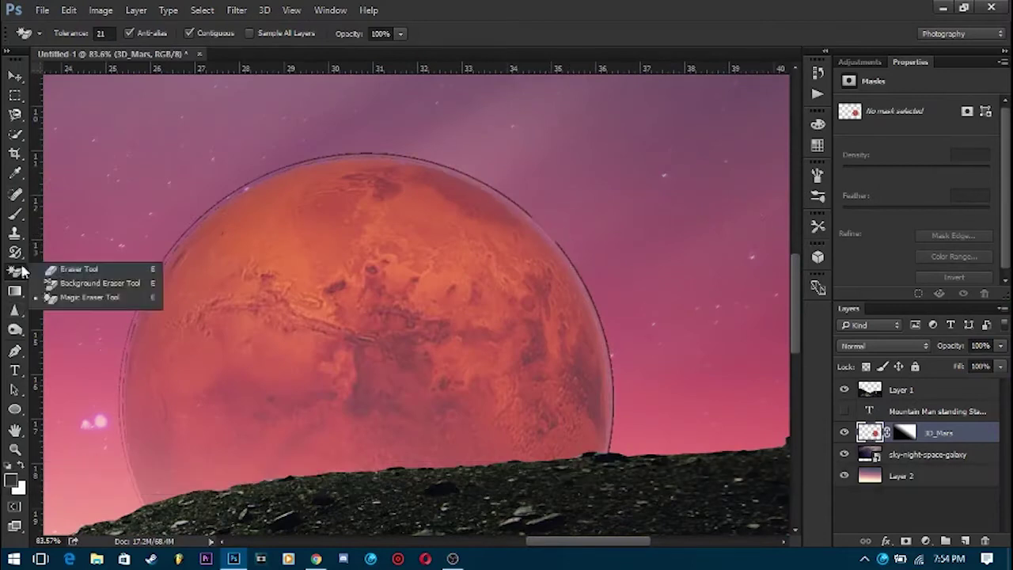
left_click(64, 269)
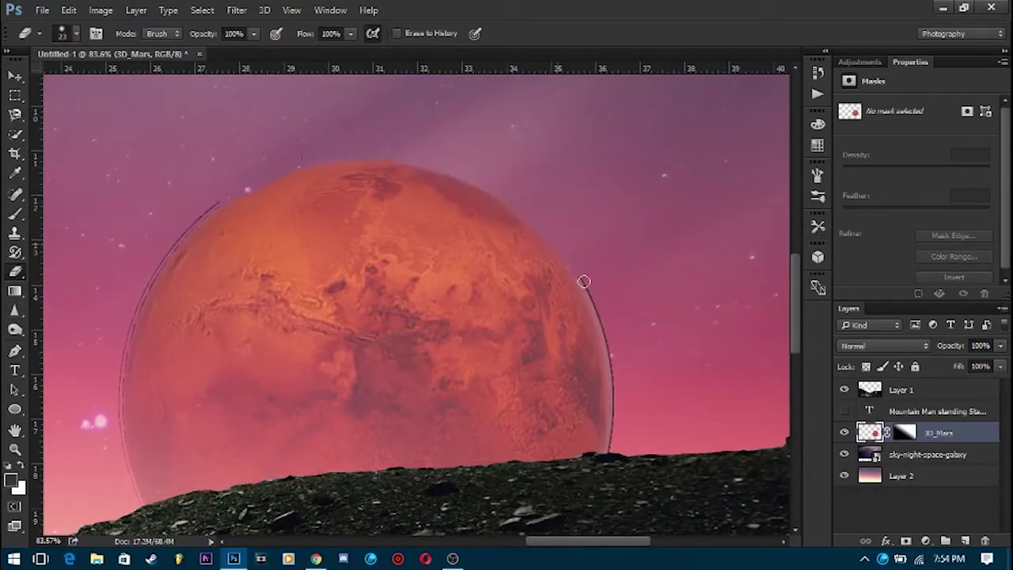
scroll(617, 389, "down", 2, "alt")
scroll(367, 309, "up", 1, "alt")
scroll(484, 146, "up", 3, "alt")
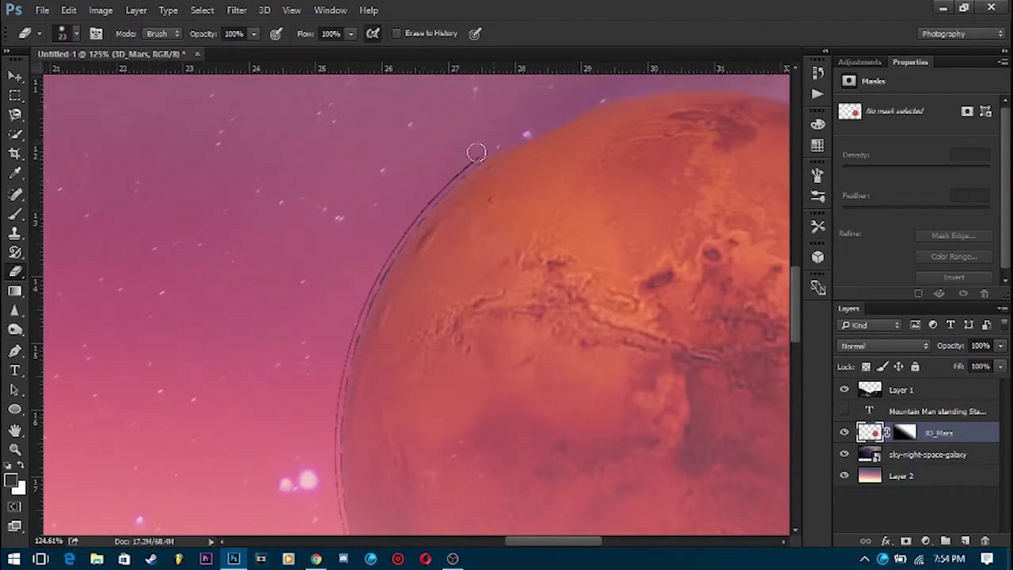
scroll(338, 381, "down", 1, "alt")
scroll(411, 377, "down", 1, "alt")
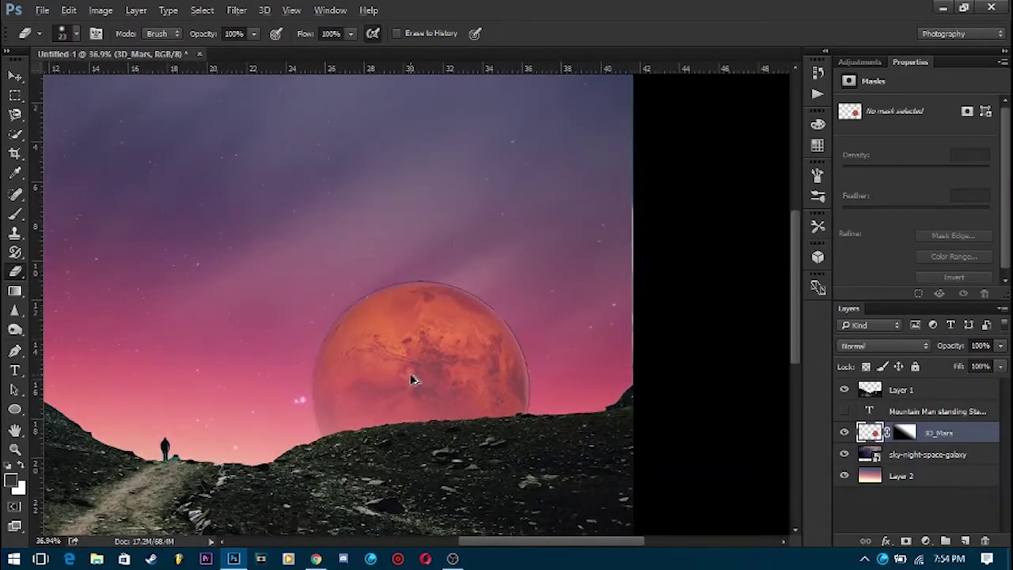
scroll(412, 377, "up", 1, "alt")
Try an elliptical selection around Mars, shift it, then clear the selection.
right_click(15, 95)
left_click(119, 108)
mouse_move(321, 241)
left_mouse_down()
mouse_move(32, 31)
mouse_move(519, 294)
left_mouse_up()
left_click(191, 131)
left_click_drag(677, 415, 534, 479)
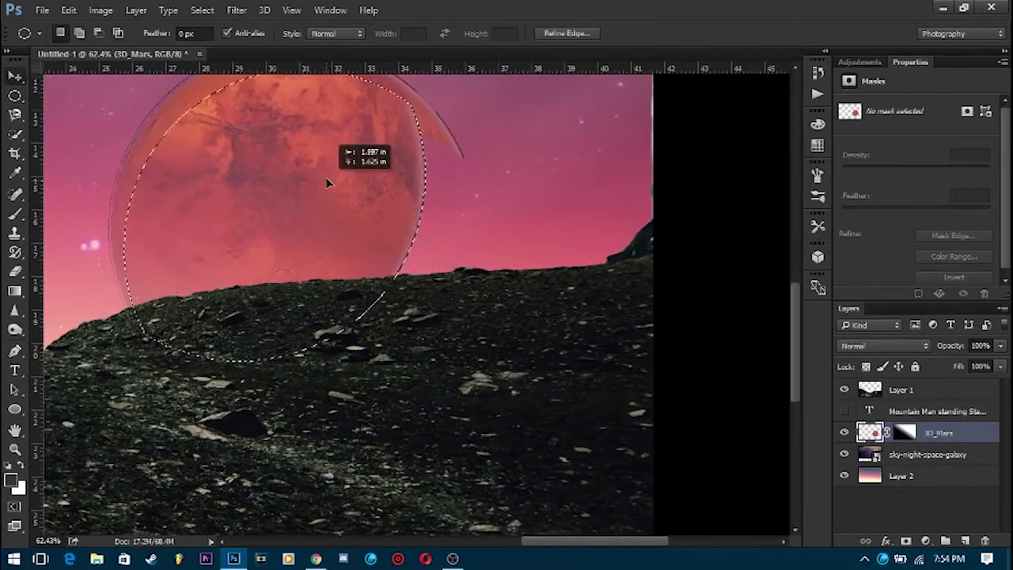
key("v")
left_click_drag(314, 318, 255, 221)
key("ctrl+d")
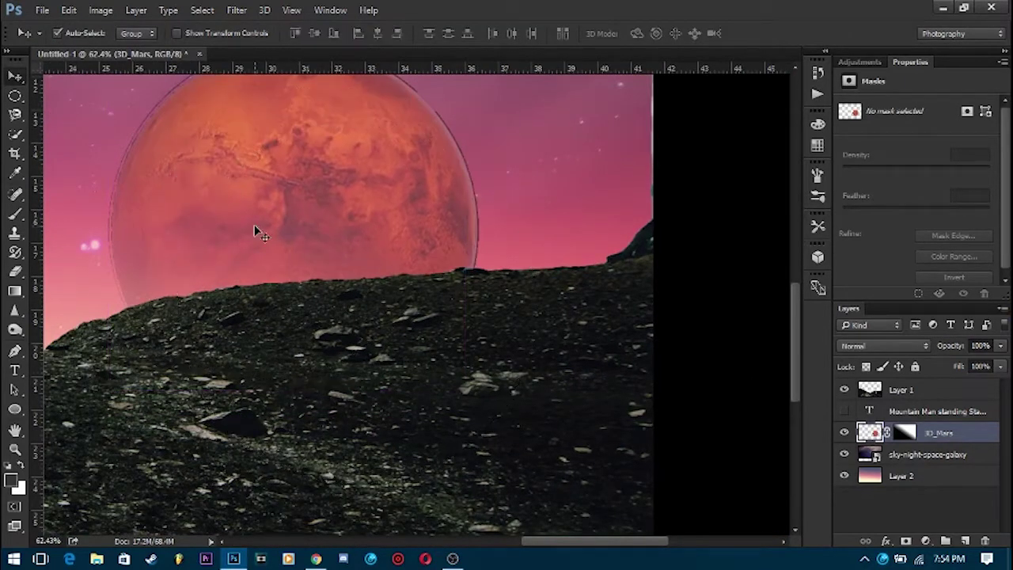
scroll(199, 155, "up", 1)
Erase the dark fringe along Mars's rim so it blends into the pink sky.
key("e")
scroll(81, 246, "up", 3)
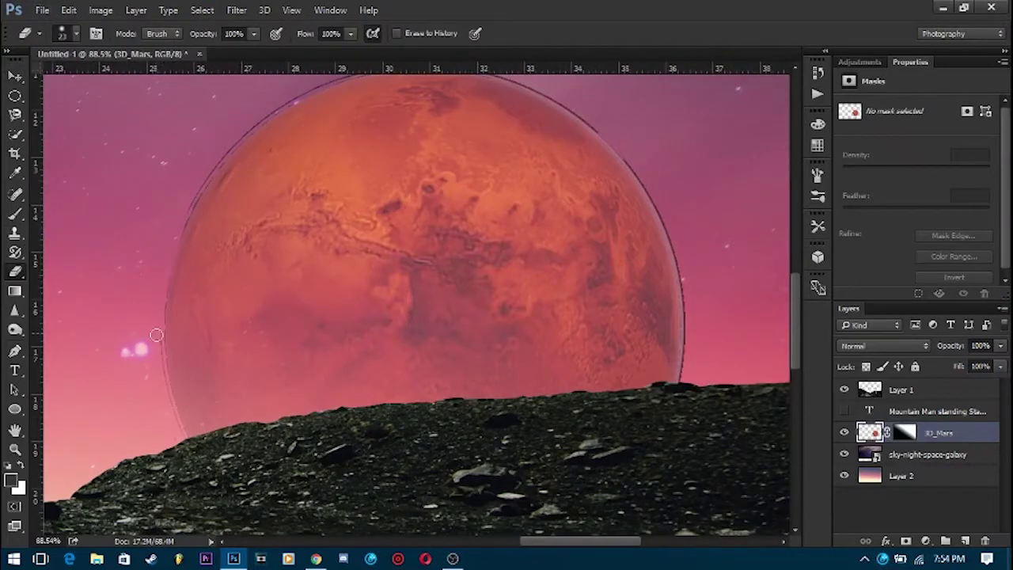
scroll(242, 124, "up", 1)
scroll(277, 125, "up", 3)
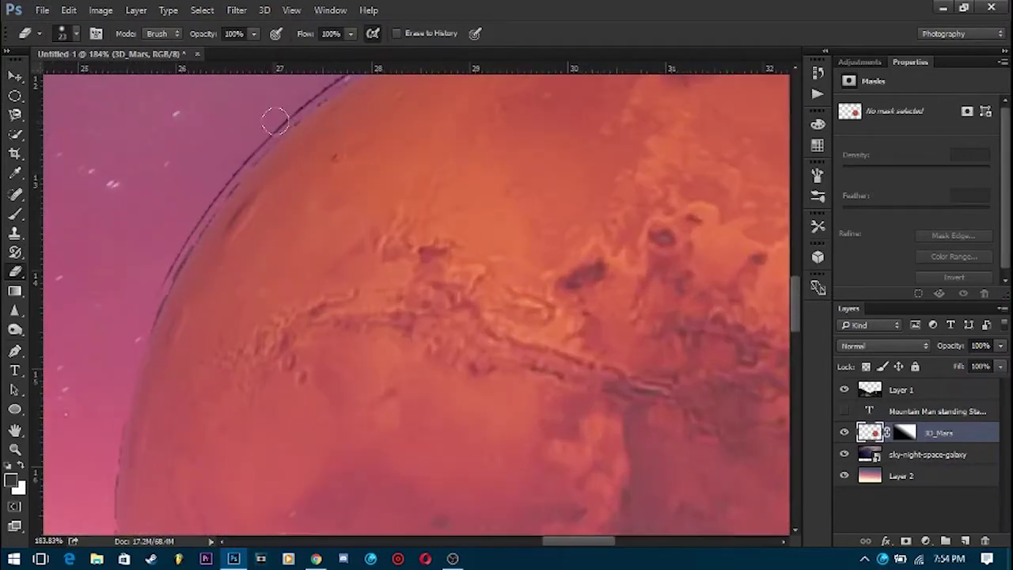
scroll(124, 314, "down", 3)
scroll(224, 208, "up", 3)
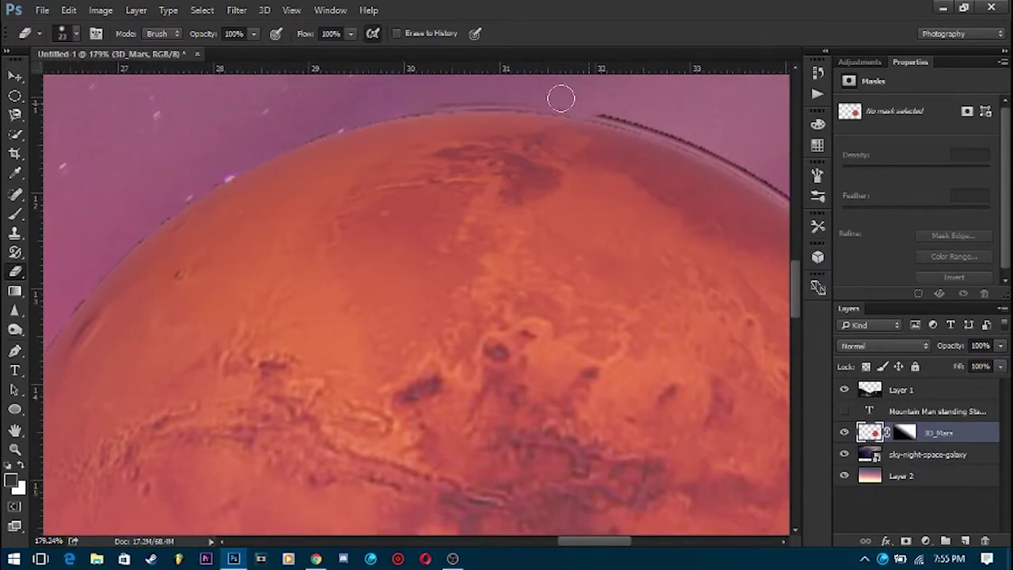
scroll(158, 237, "down", 3)
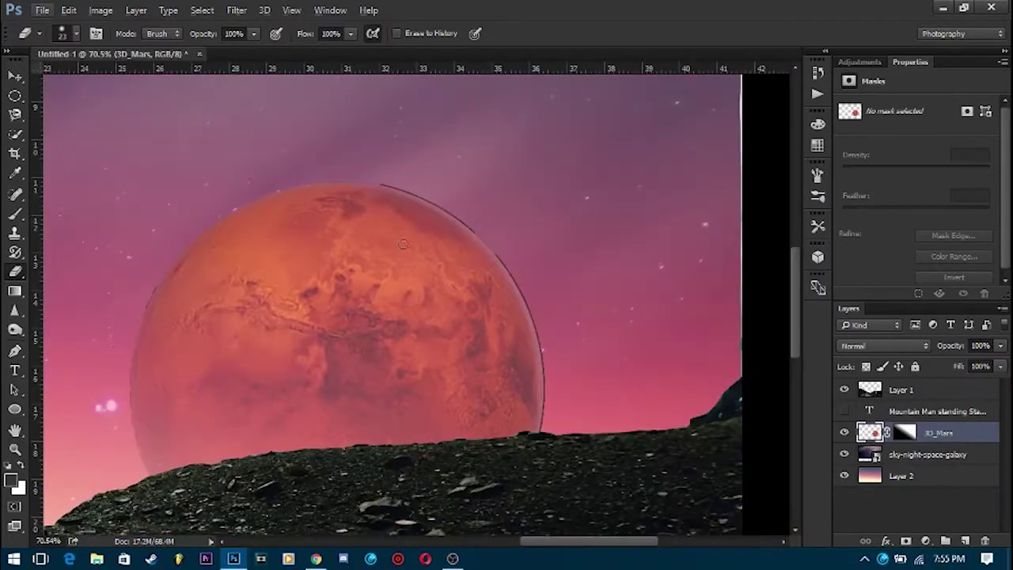
scroll(312, 95, "up", 3)
scroll(312, 118, "up", 1)
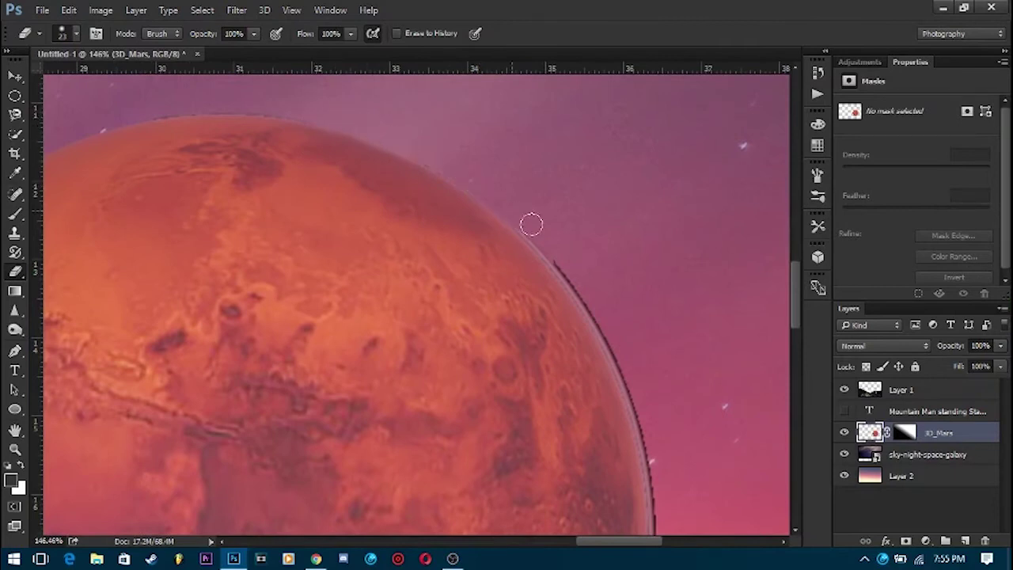
scroll(610, 322, "down", 3)
scroll(265, 201, "up", 2)
scroll(265, 201, "up", 2)
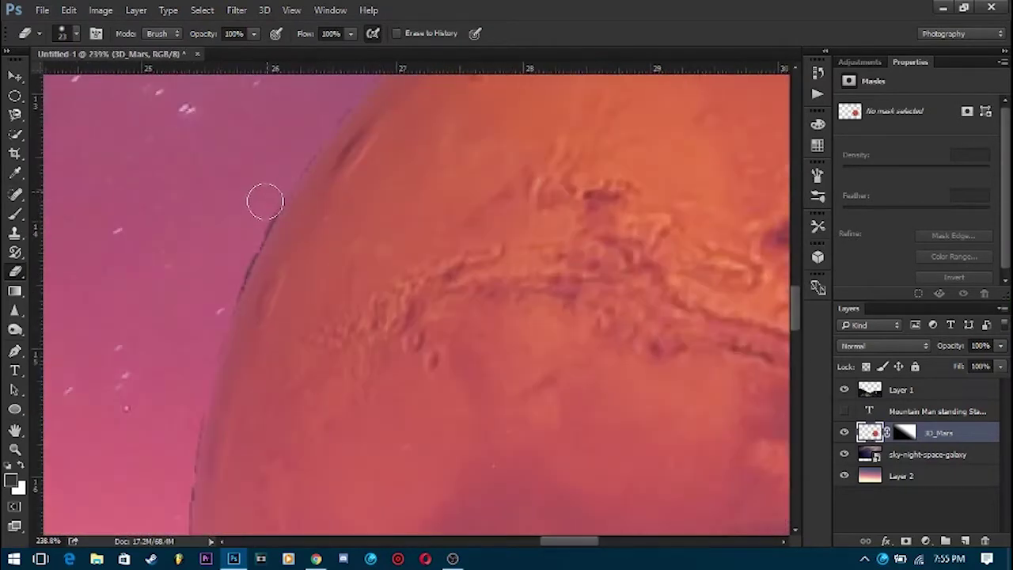
scroll(194, 328, "down", 2)
scroll(182, 308, "down", 2)
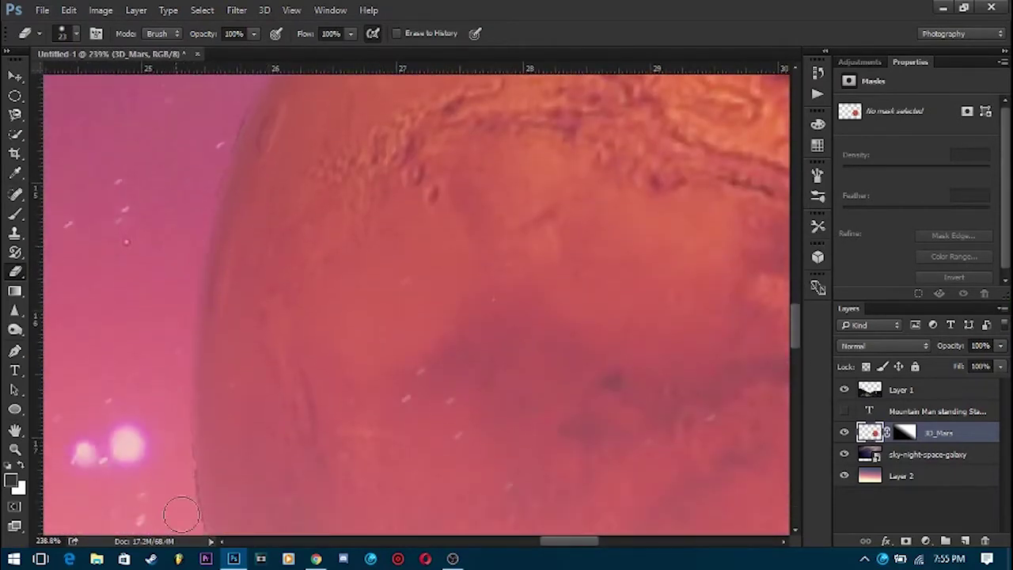
scroll(182, 514, "down", 3)
scroll(637, 307, "up", 2)
scroll(558, 197, "up", 1)
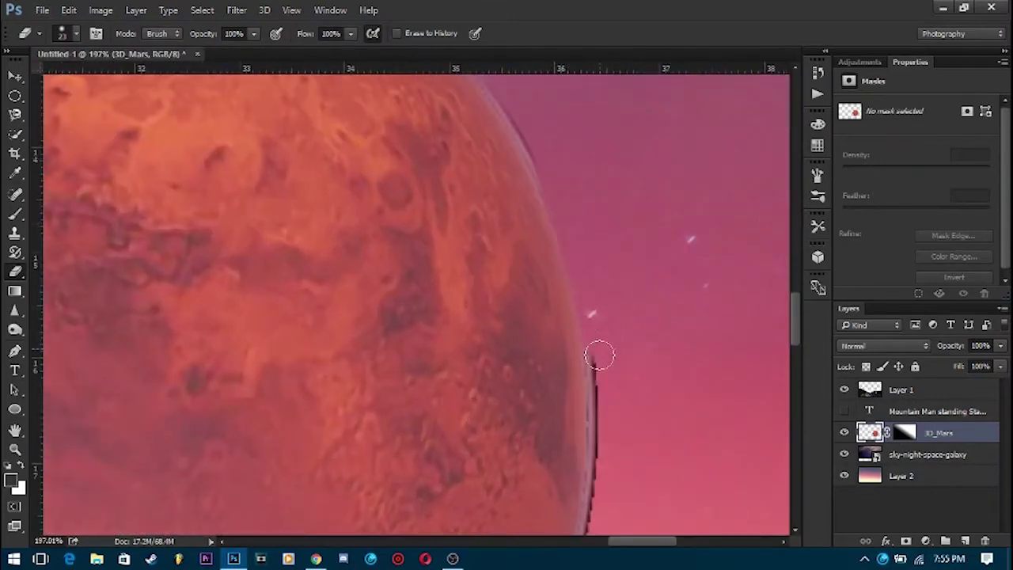
scroll(536, 208, "up", 1)
scroll(513, 213, "up", 1)
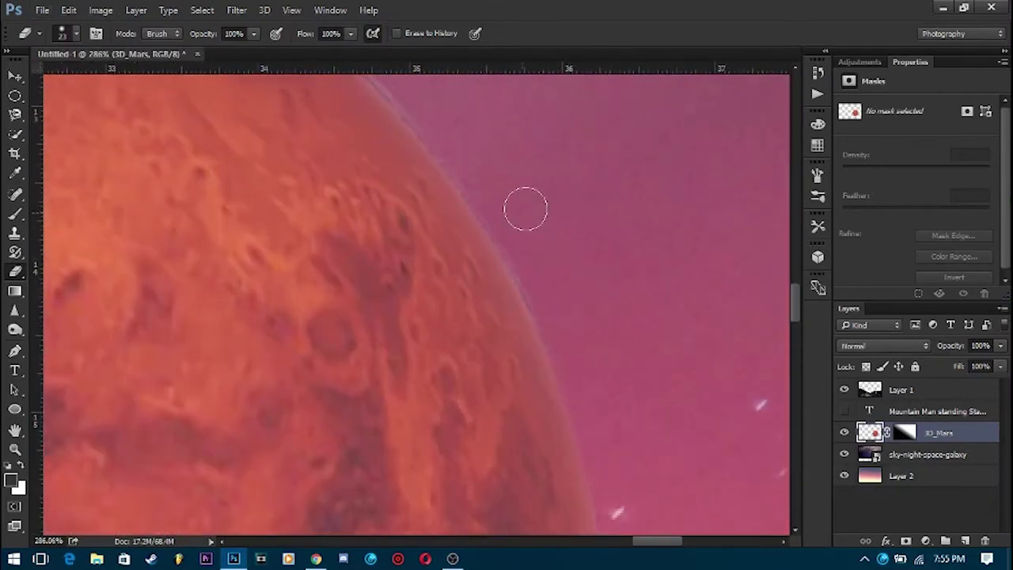
scroll(325, 149, "up", 1)
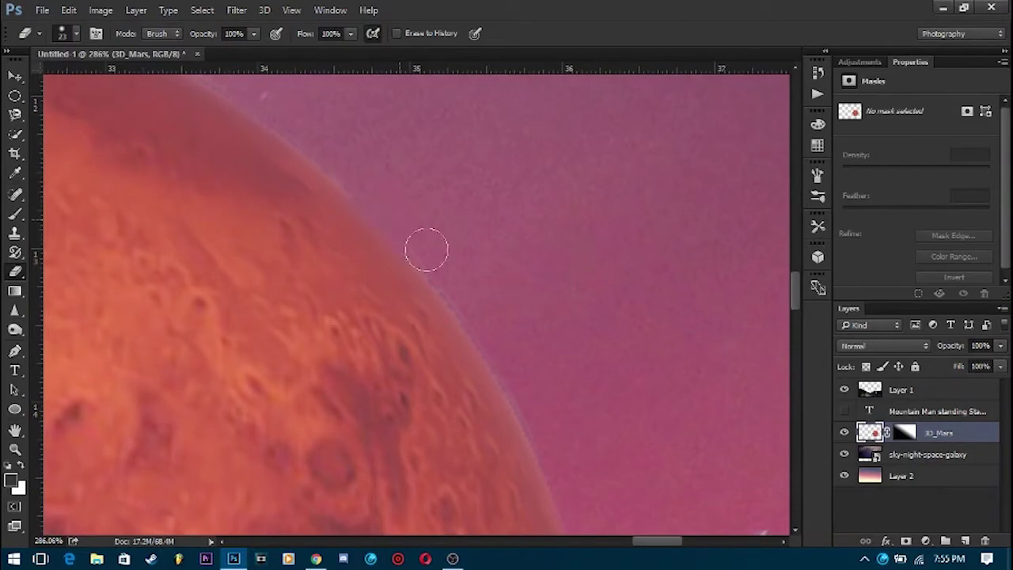
scroll(549, 395, "down", 3)
scroll(549, 396, "down", 3)
scroll(764, 369, "down", 1)
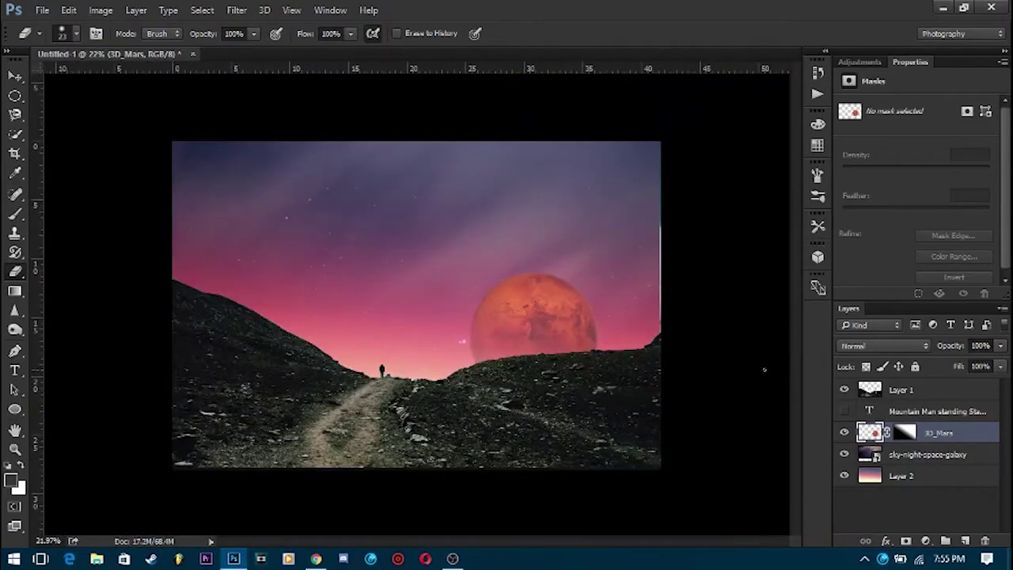
Show the hidden notes text layer briefly, then hide it again.
left_click(17, 76)
scroll(412, 435, "up", 1)
left_click(845, 411)
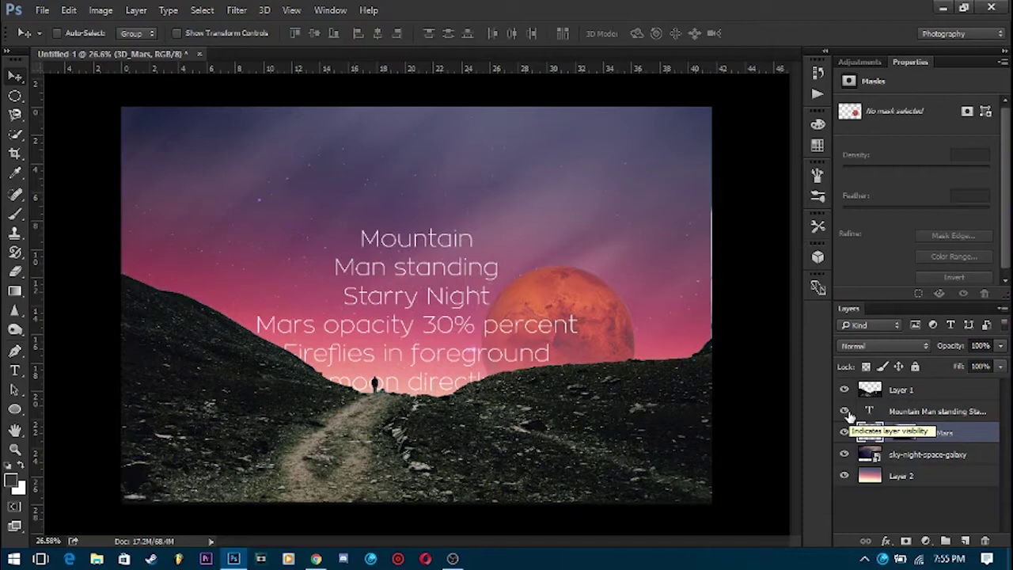
left_click(845, 412)
In Chrome, search Google Images for 'moon png'.
left_click(316, 558)
left_click(410, 82)
type("moon png")
key("Return")
left_click(209, 180)
Browse the moon results, then refine the search to 'moon cresent png'.
scroll(383, 227, "down", 5)
scroll(463, 242, "down", 3)
scroll(278, 288, "down", 3)
scroll(409, 228, "down", 3)
scroll(278, 265, "down", 3)
scroll(350, 255, "down", 3)
scroll(181, 235, "down", 3)
scroll(419, 253, "down", 3)
scroll(420, 253, "up", 5)
scroll(451, 199, "up", 5)
scroll(316, 174, "up", 10)
type("cresent png")
key("Return")
Maximize Chrome and resubmit the edited crescent moon query to browse image results.
scroll(364, 269, "down", 3)
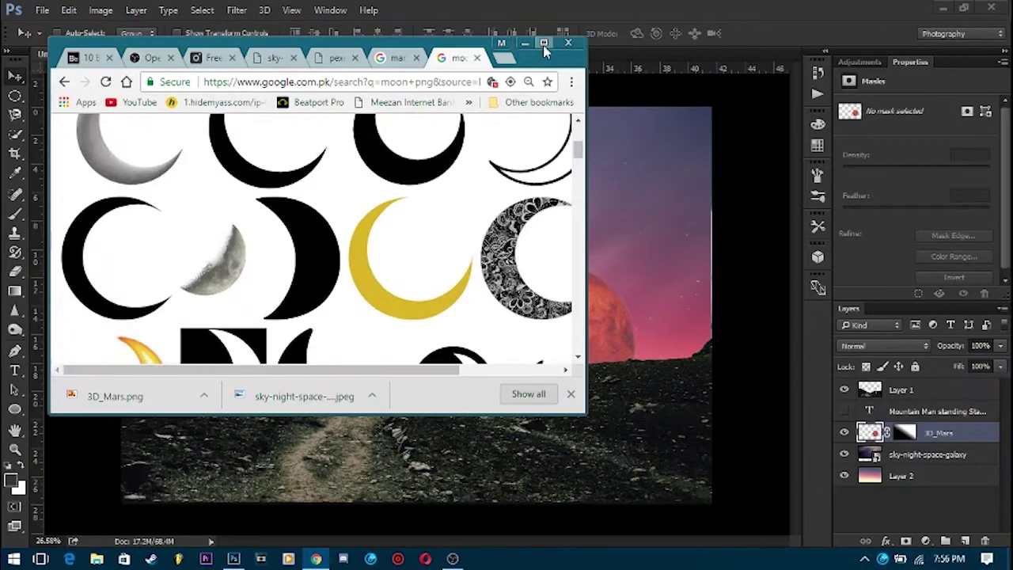
left_click(543, 42)
scroll(689, 292, "down", 2)
scroll(689, 292, "down", 2)
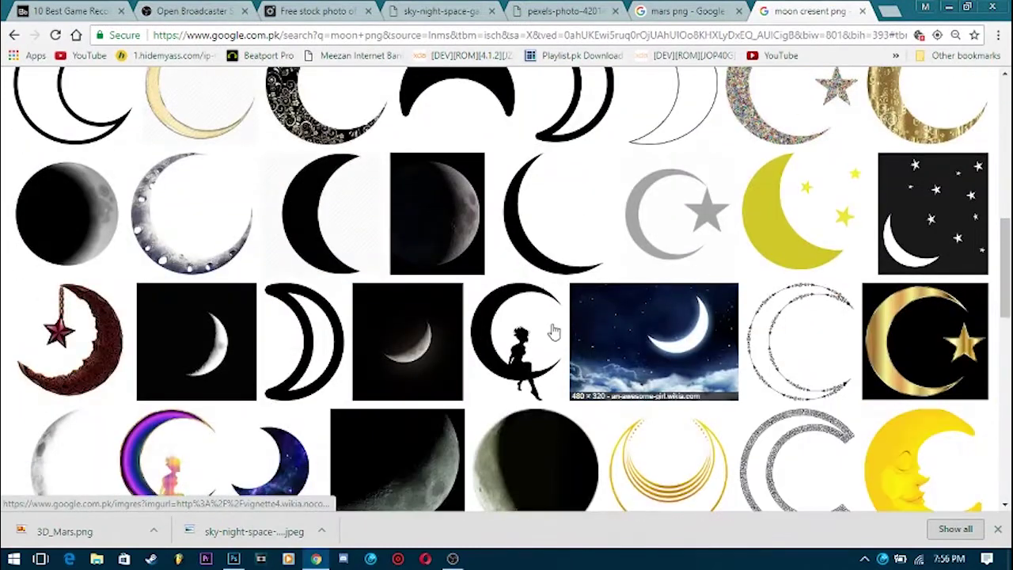
scroll(316, 205, "up", 7)
scroll(316, 205, "up", 1)
double_click(180, 95)
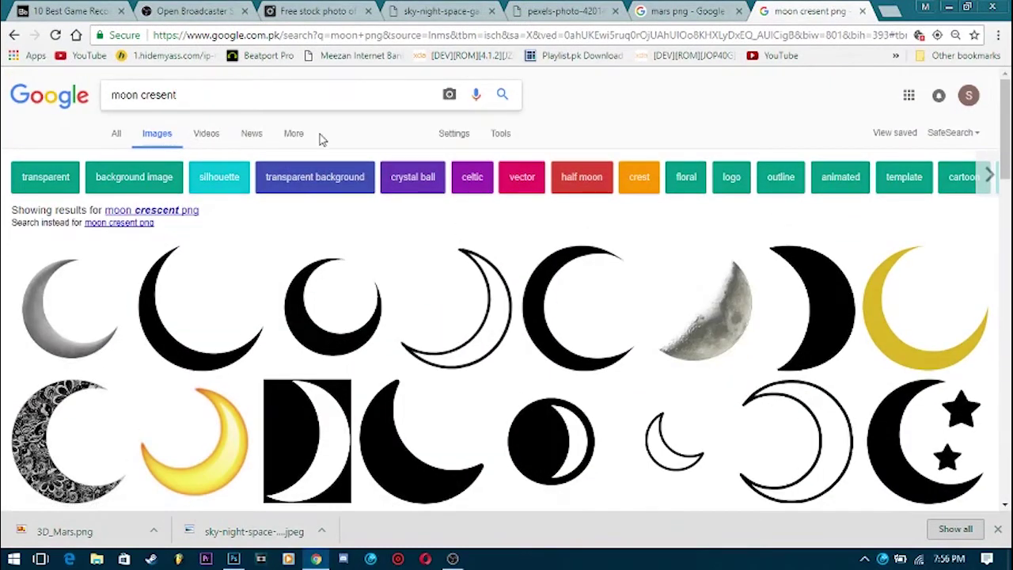
key("Return")
scroll(340, 340, "down", 3)
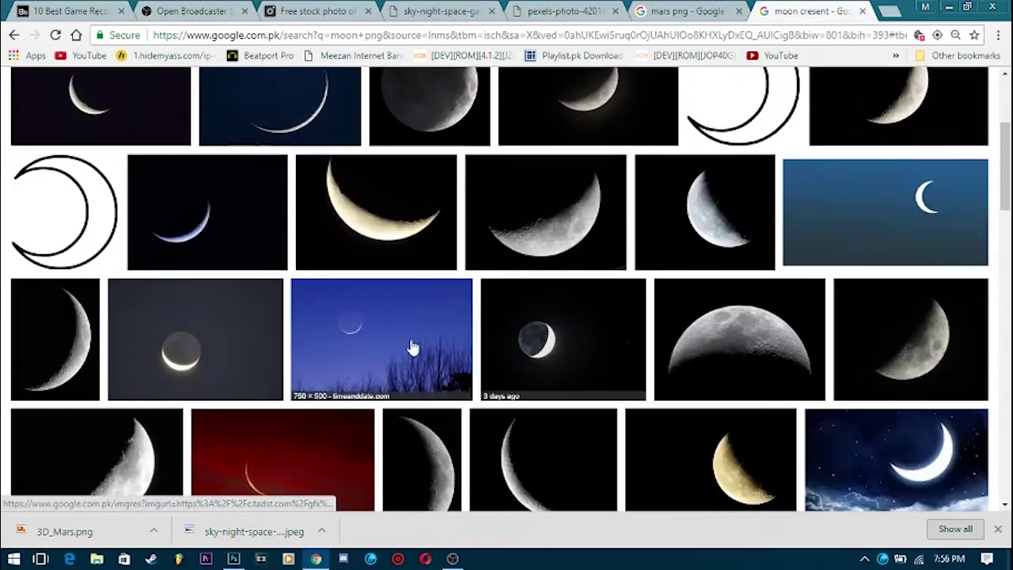
scroll(448, 351, "down", 1)
scroll(579, 398, "down", 2)
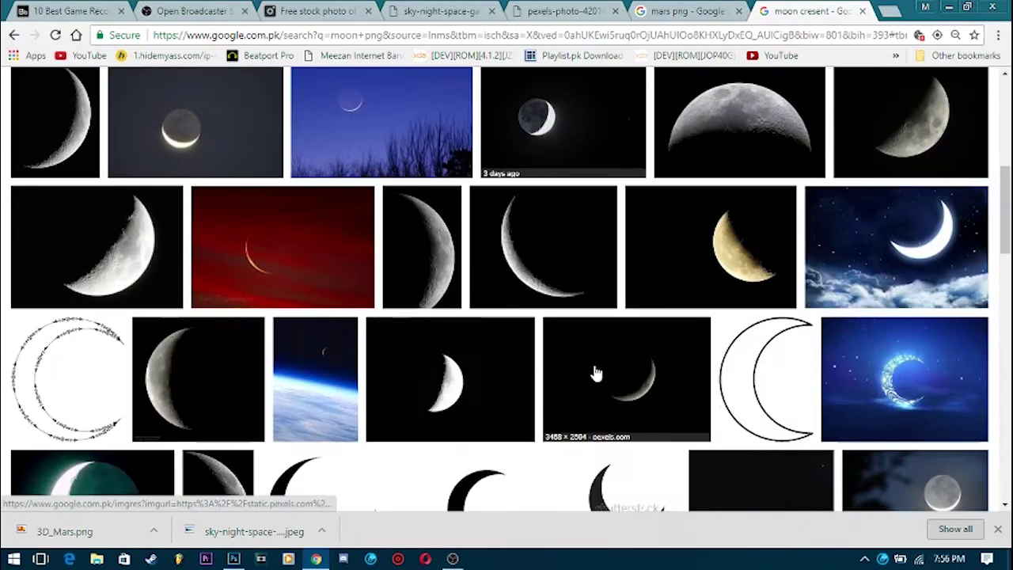
Copy the full-size crescent moon photo on black sky and paste it into Photoshop.
left_click(597, 373)
left_click(737, 273)
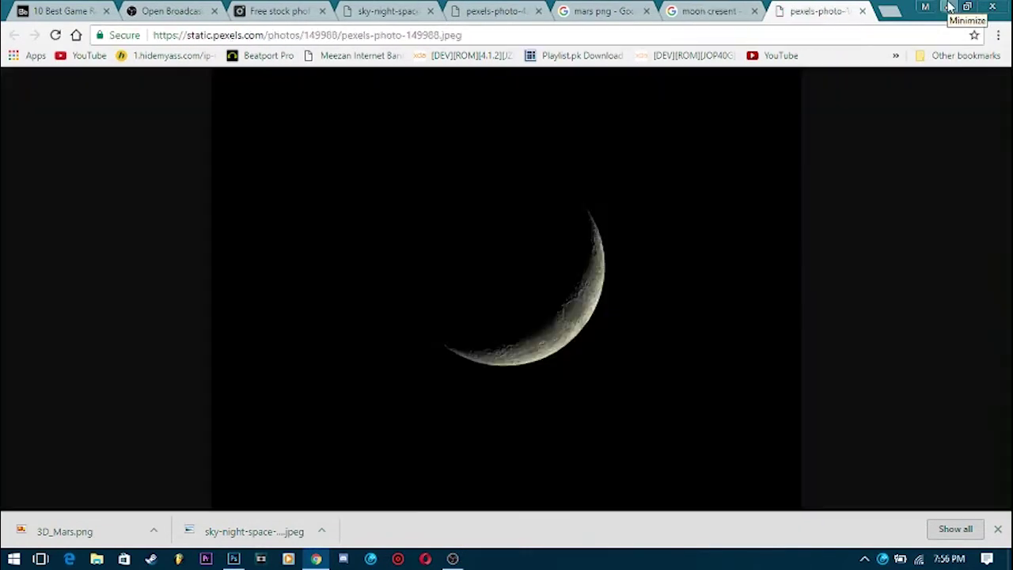
right_click(424, 272)
left_click(474, 319)
key("alt+Tab")
key("ctrl+v")
Set the new moon layer's blend mode to Color Dodge.
scroll(388, 165, "down", 2)
left_click(882, 345)
left_click(874, 101)
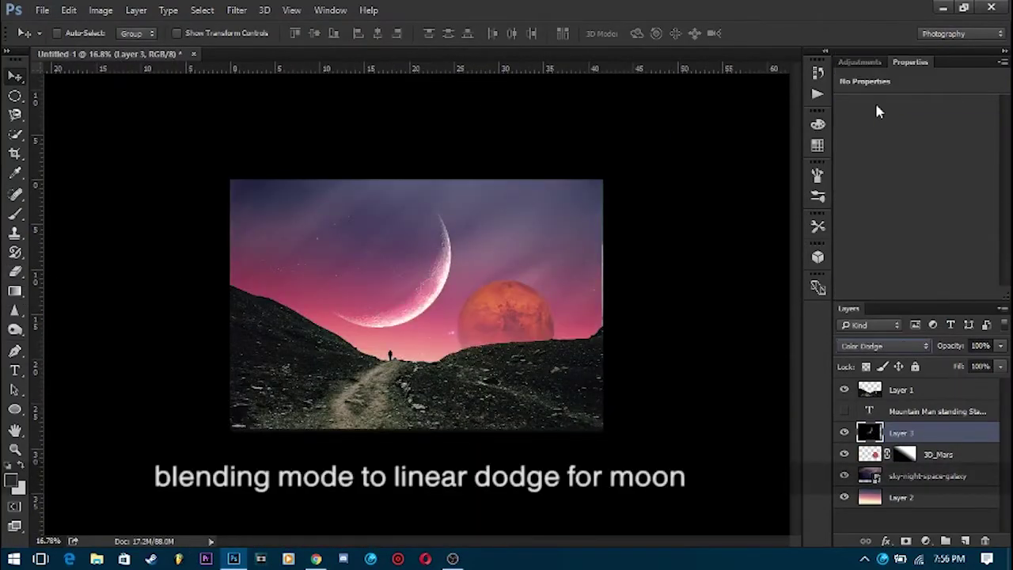
Switch the moon to Linear Dodge (Add), shrink it and move it toward the upper-left sky.
key("Down")
key("Down")
key("Down")
key("Up")
key("Up")
key("Up")
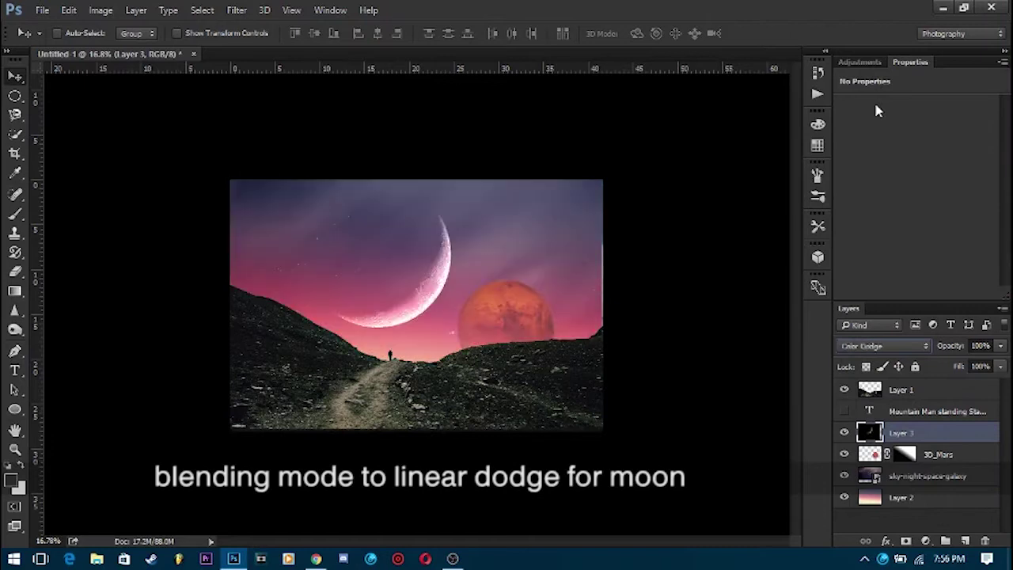
left_click_drag(589, 109, 261, 294)
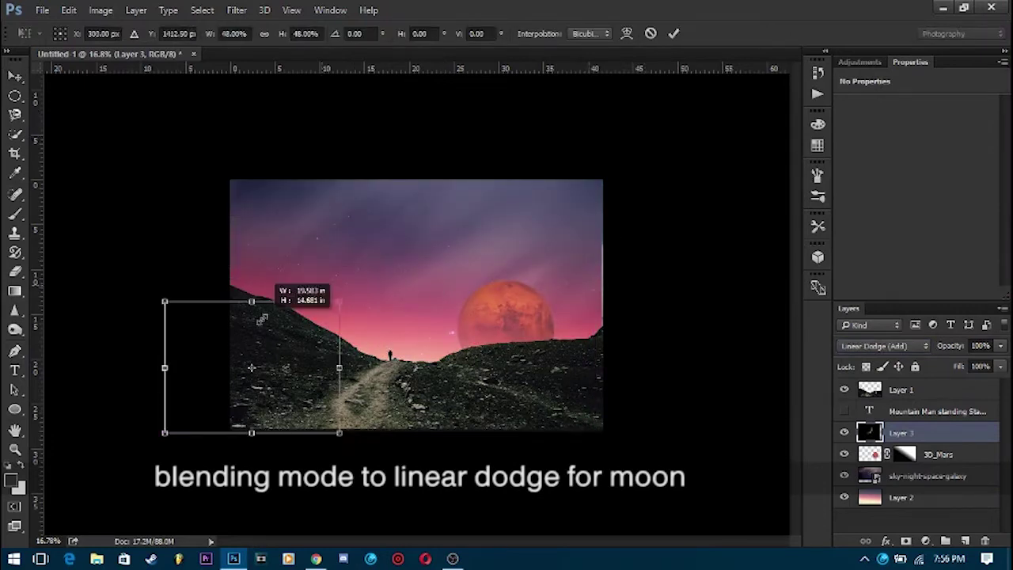
left_click_drag(253, 332, 361, 254)
key("Return")
Shrink the moon further to about 78% and nudge it into its upper-left spot.
key("ctrl+plus")
scroll(324, 220, "up", 2)
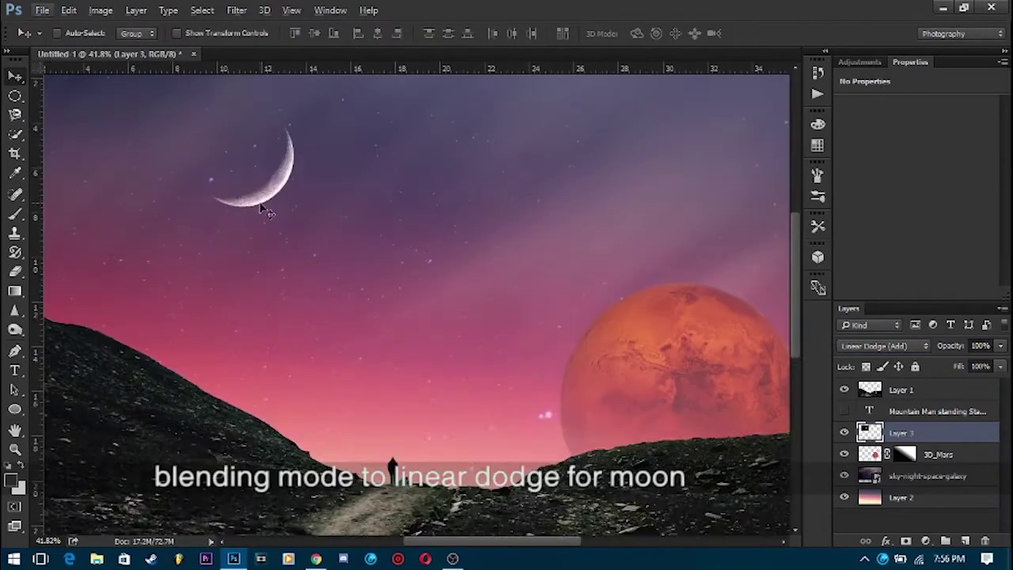
scroll(324, 220, "up", 3)
scroll(324, 220, "down", 4)
scroll(328, 220, "up", 1)
scroll(328, 220, "up", 3)
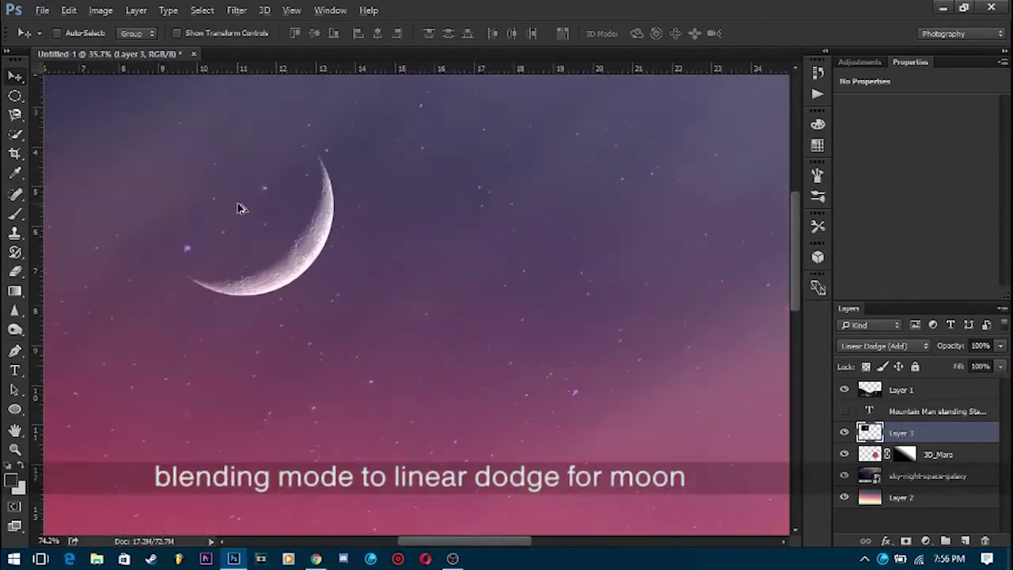
key("ctrl+t")
left_click_drag(538, 472, 407, 374)
key("Return")
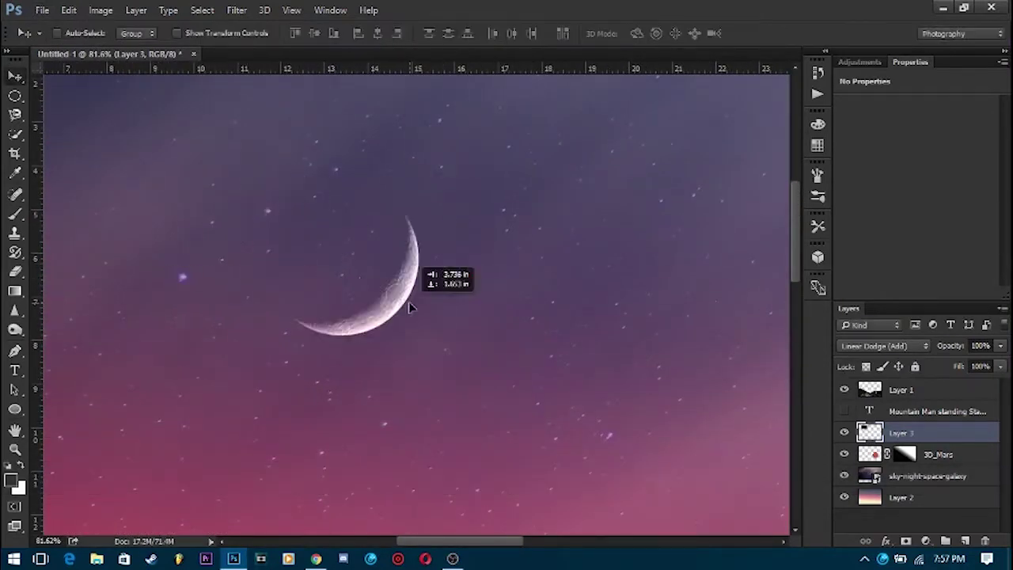
left_click_drag(250, 269, 414, 301)
scroll(413, 301, "down", 5)
scroll(547, 298, "up", 3)
left_click_drag(333, 237, 287, 219)
scroll(640, 251, "up", 1)
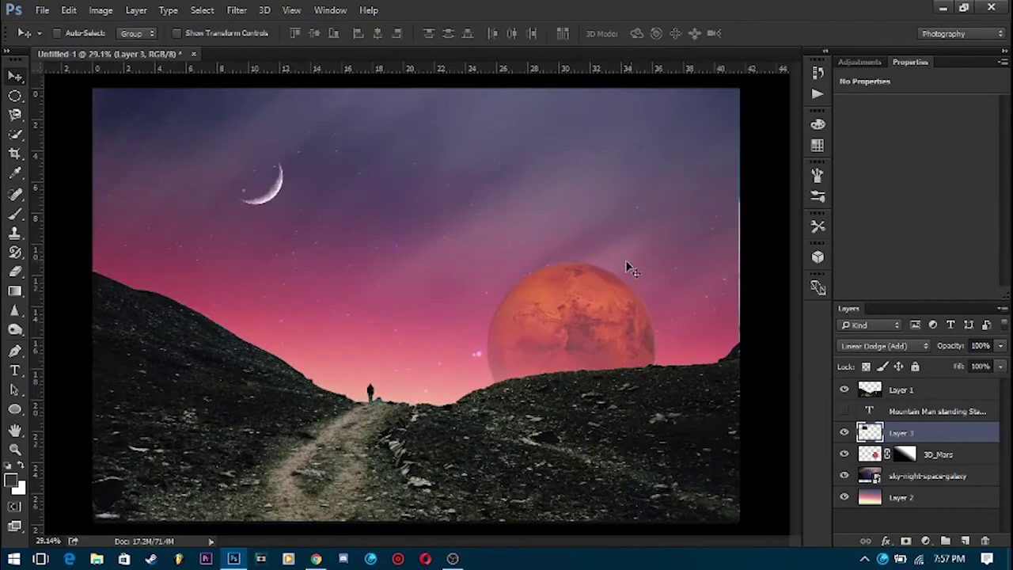
scroll(420, 301, "down", 1)
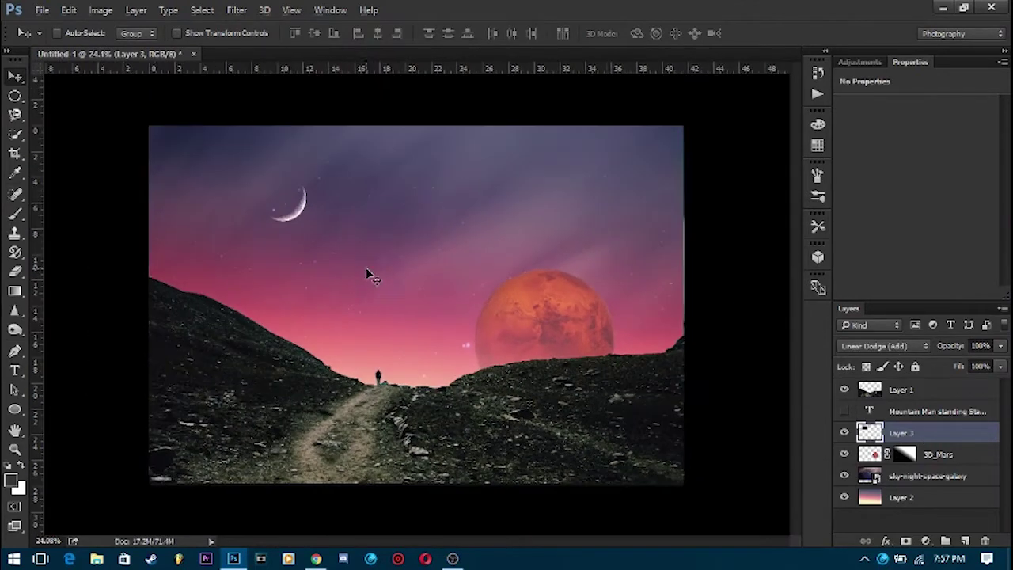
scroll(475, 420, "up", 1)
Pick the 3D_Mars layer from the canvas, then deselect all layers.
right_click(591, 345)
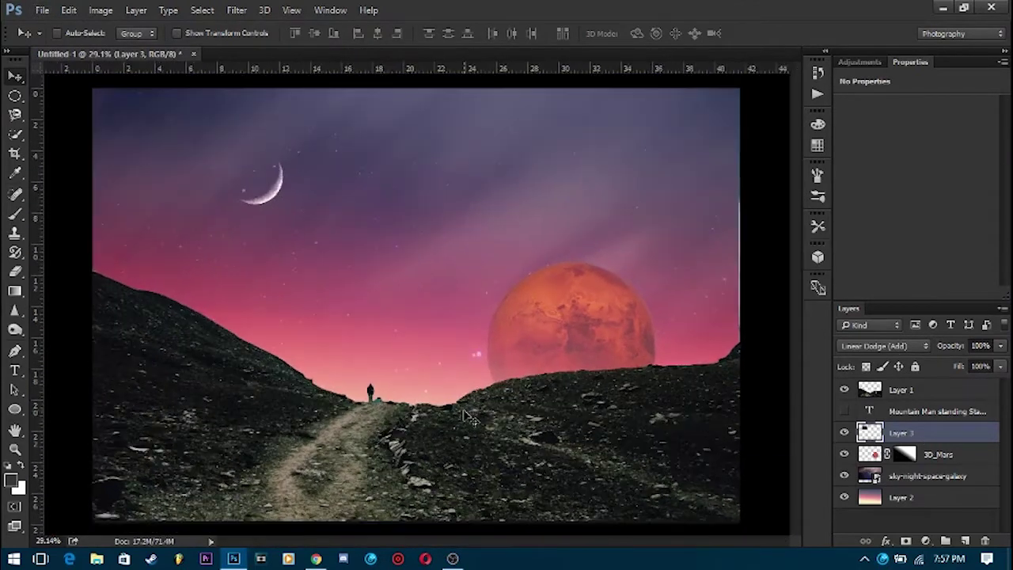
left_click(625, 354)
left_click(819, 512)
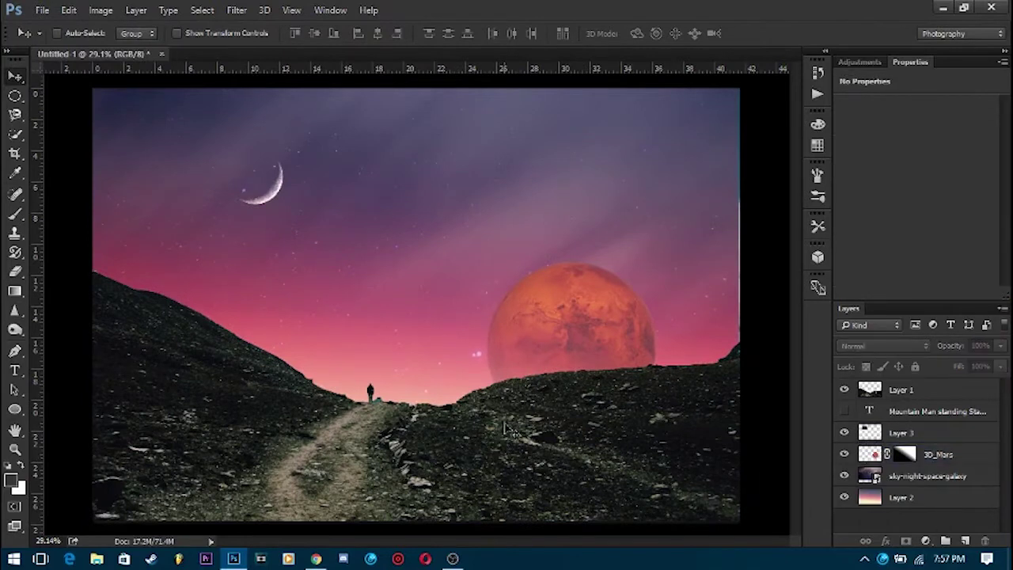
Place the grass PNG onto the canvas over the hills.
left_click(314, 560)
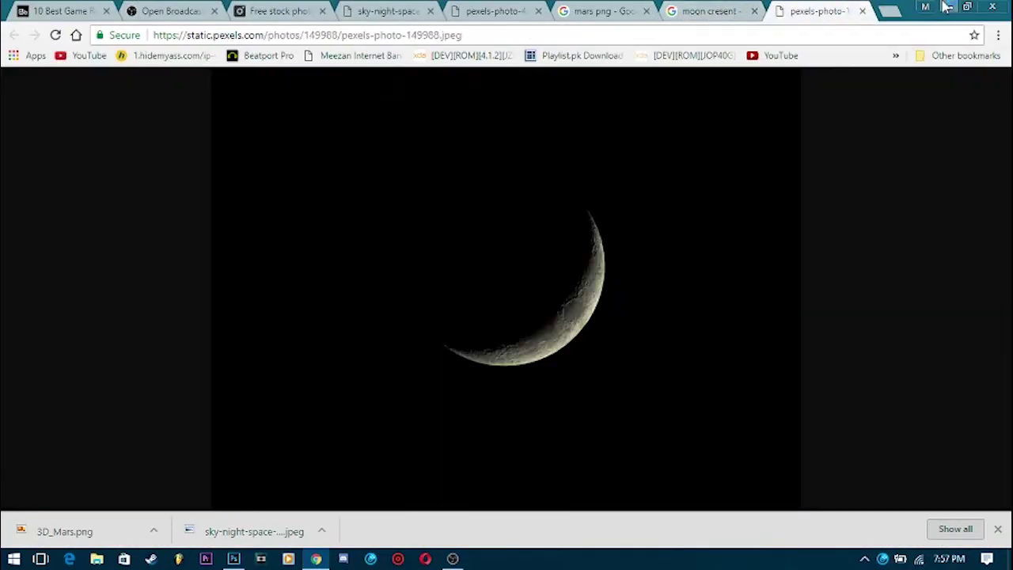
left_click(314, 559)
left_click(843, 411)
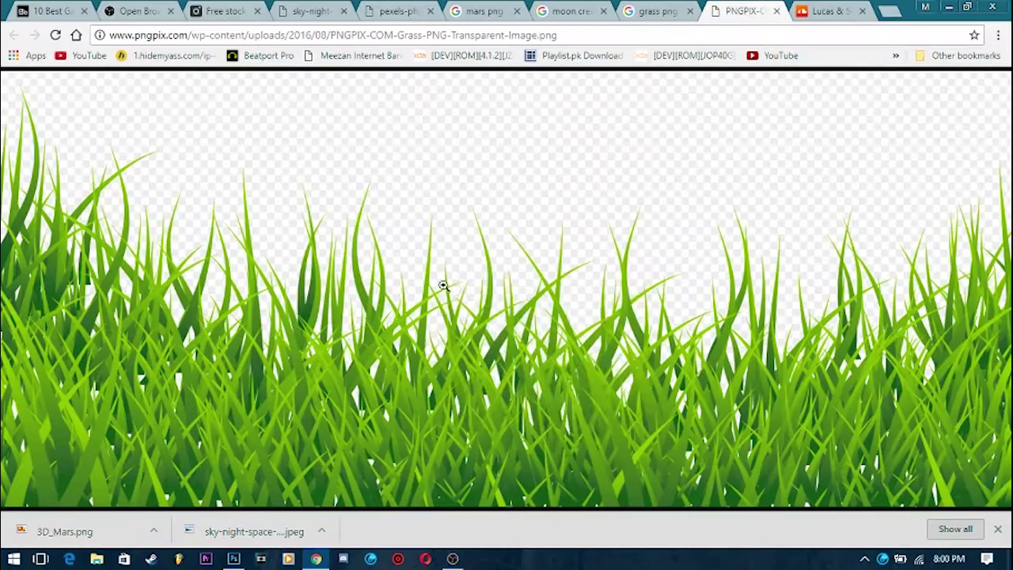
left_click(966, 6)
left_click_drag(317, 222, 419, 317)
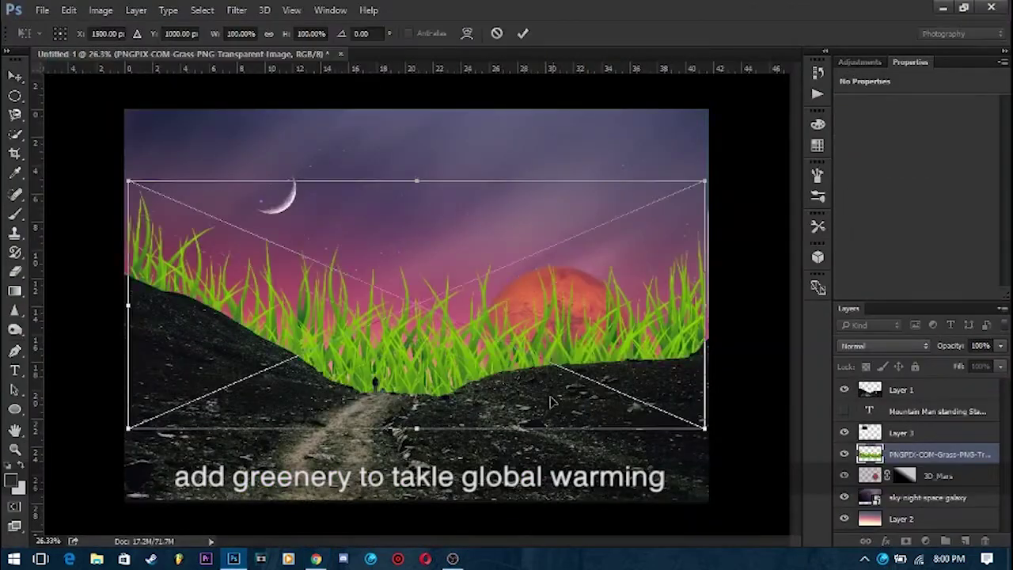
Move the grass layer to the top and shrink, distort and tilt it into the lower-left corner.
key("Return")
key("ctrl+shift+bracketright")
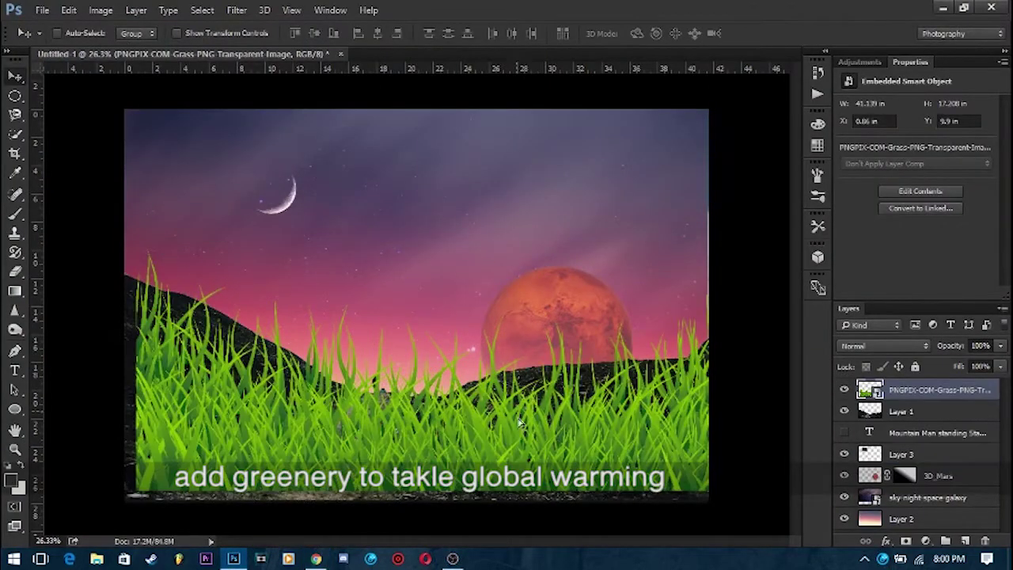
key("ctrl+t")
mouse_move(125, 109)
left_mouse_down()
mouse_move(457, 399)
mouse_move(769, 393)
left_mouse_up()
key("Return")
left_click_drag(586, 466, 253, 458)
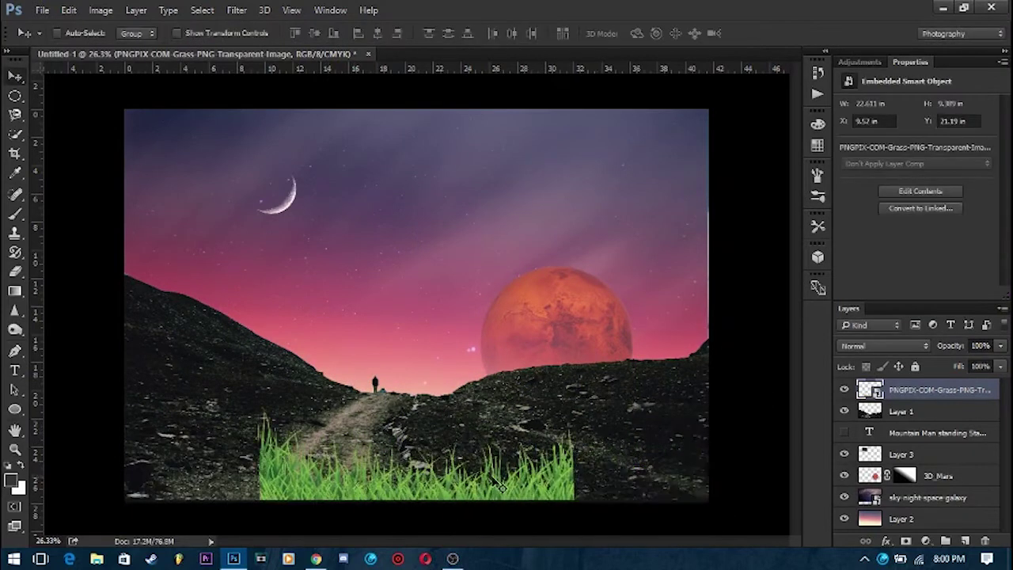
key("ctrl+t")
left_click_drag(443, 530, 494, 509)
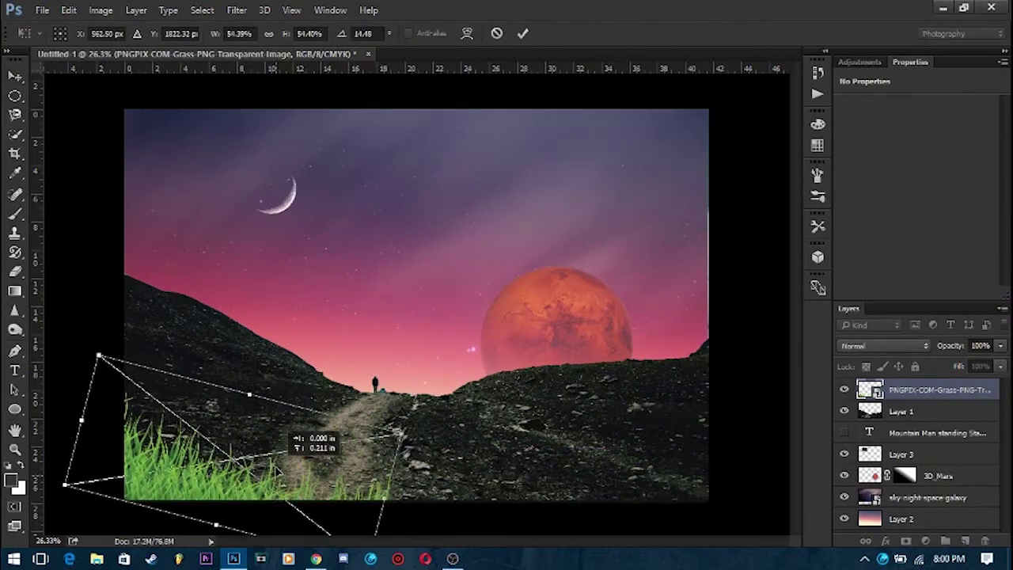
key("Return")
key("ctrl+0")
left_click_drag(379, 495, 351, 501)
Copy the rain image from Chrome and paste it into Photoshop as Layer 4, blended with Dissolve.
scroll(599, 453, "up", 2)
scroll(599, 453, "down", 1)
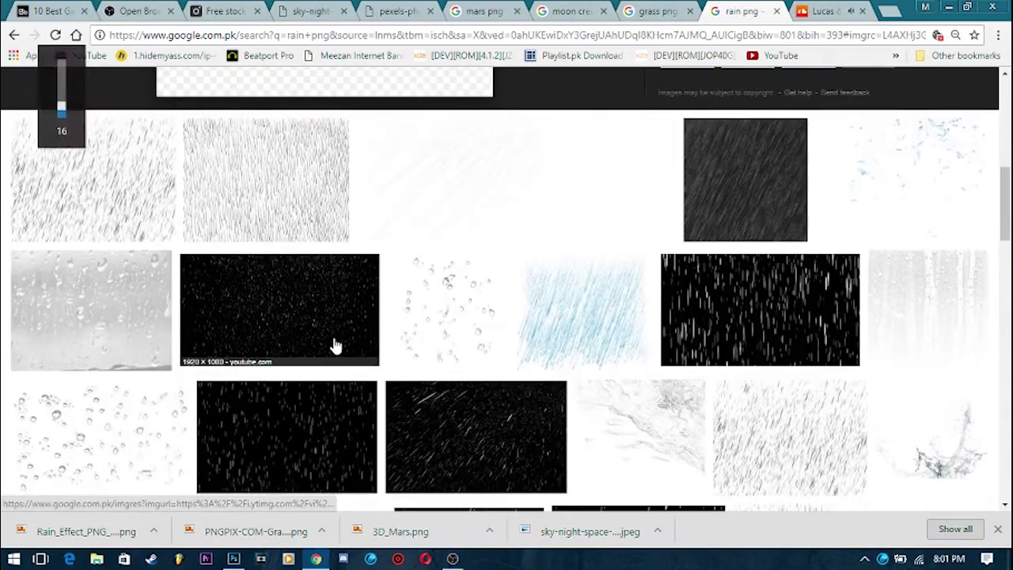
left_click(335, 346)
left_click(714, 286)
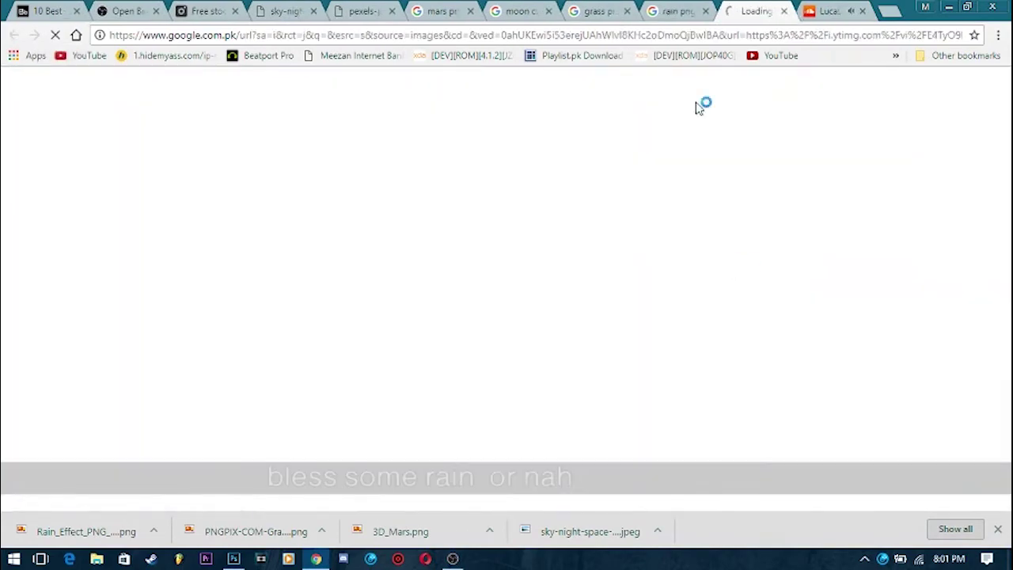
right_click(575, 203)
left_click(609, 248)
left_click(949, 7)
key("ctrl+v")
left_click(883, 345)
left_click(870, 272)
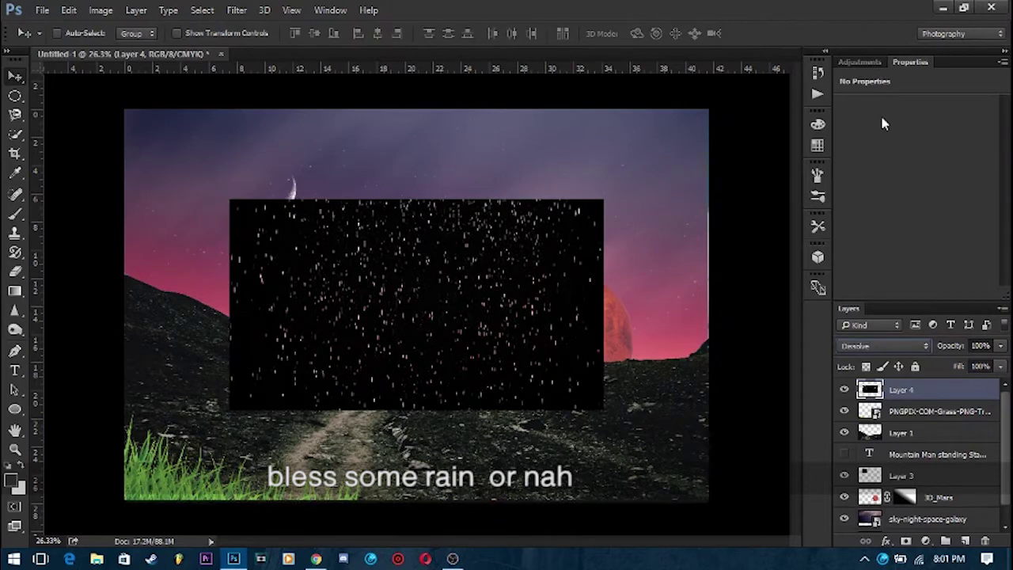
Set the rain layer to Screen, stretch it over the canvas and lower its opacity to 49%.
key("alt+shift+s")
left_click_drag(403, 288, 310, 198)
key("ctrl+t")
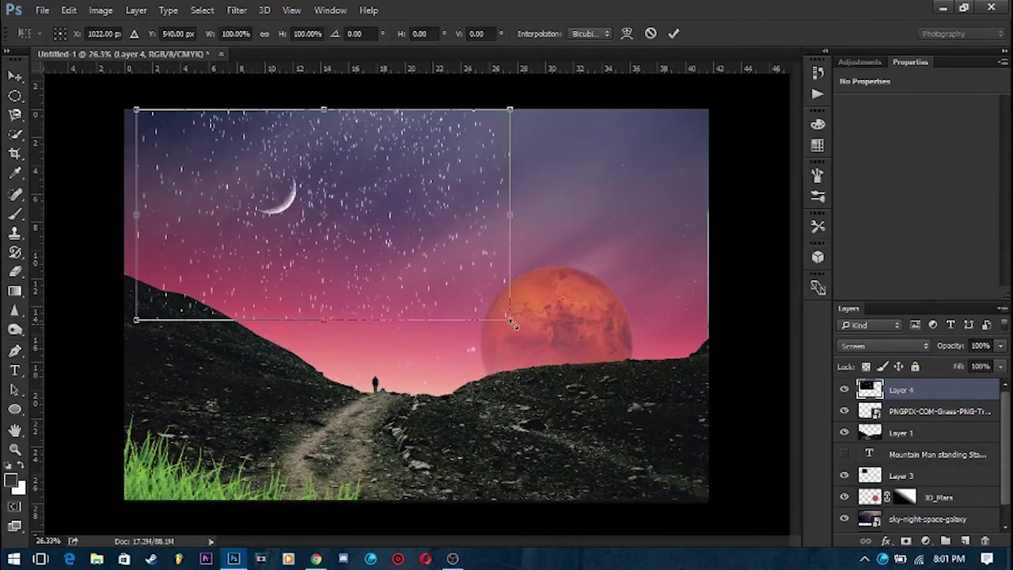
mouse_move(510, 322)
left_mouse_down()
mouse_move(779, 469)
mouse_move(779, 497)
left_mouse_up()
key("Return")
key("ctrl+0")
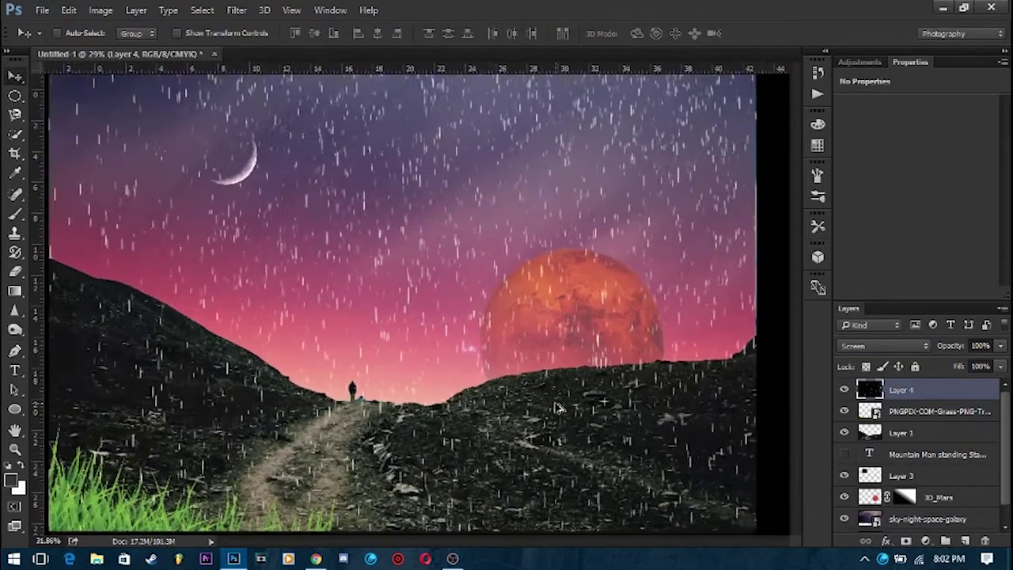
left_click_drag(999, 346, 972, 369)
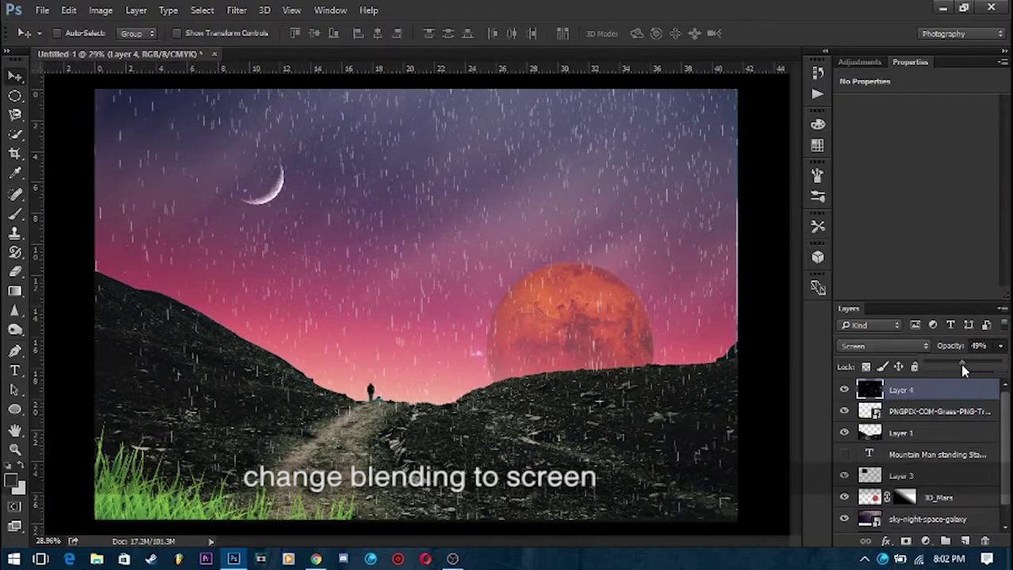
Select the rocky foreground layer, Layer 1, for colour adjustment.
left_click(970, 523)
left_click(902, 432)
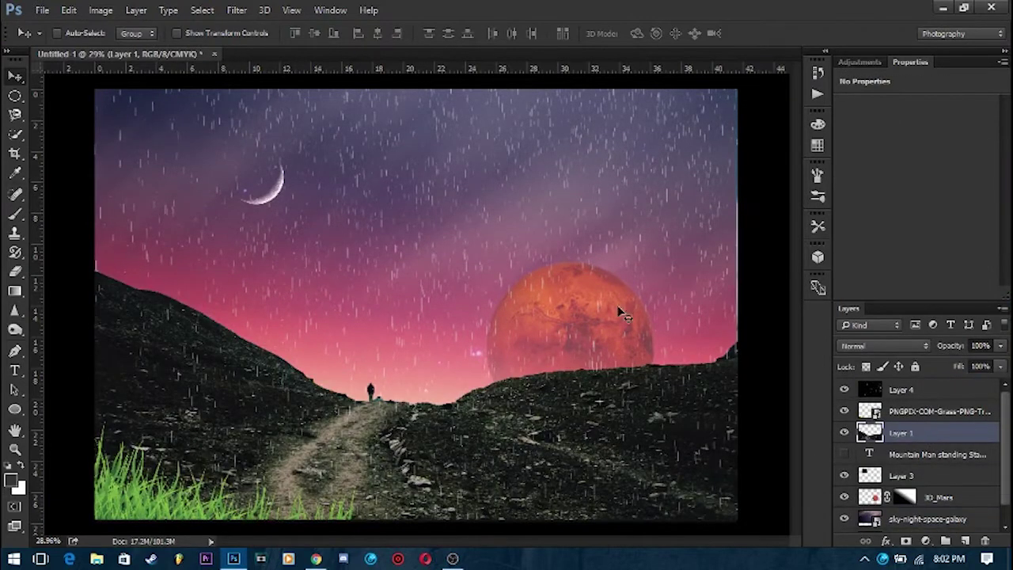
left_click(100, 9)
Apply a Color Balance to Layer 1 that shifts the rocks toward red and blue.
left_click(299, 138)
left_click_drag(769, 334, 819, 338)
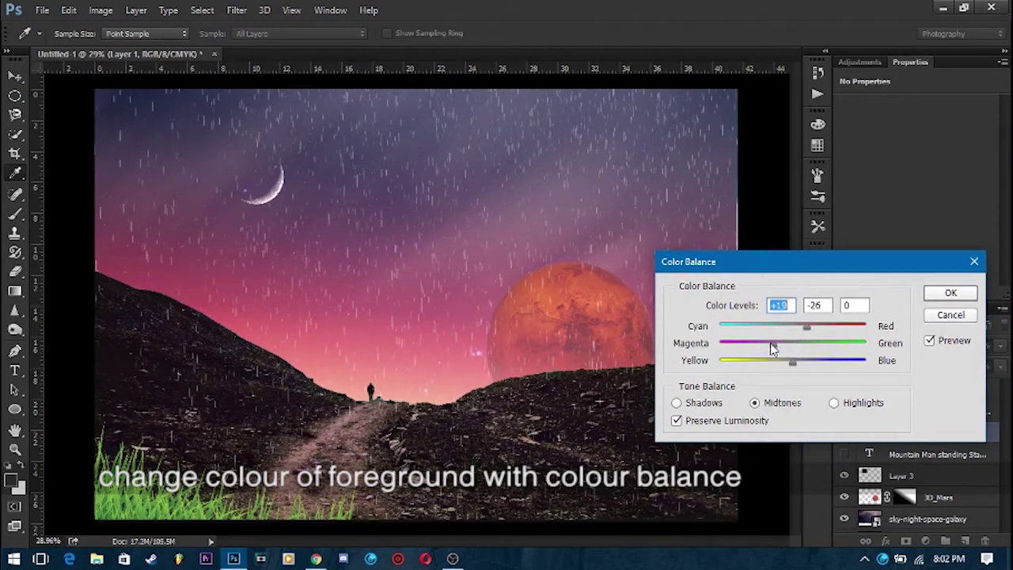
left_click_drag(812, 365, 809, 366)
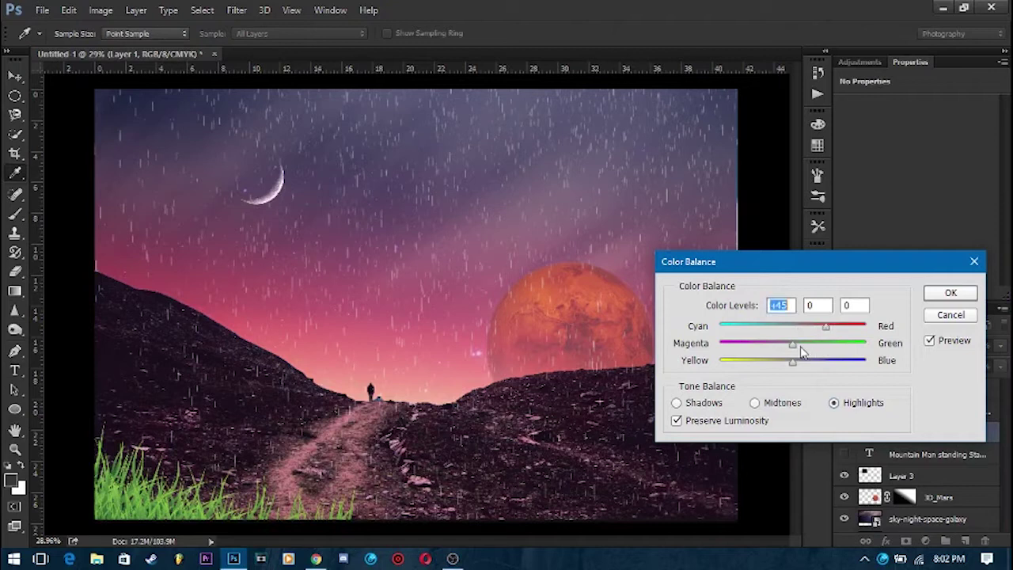
left_click(950, 292)
left_click(101, 10)
Apply Hue/Saturation to the rocky foreground with Hue -5, Saturation +18 and Lightness -13.
left_click(316, 125)
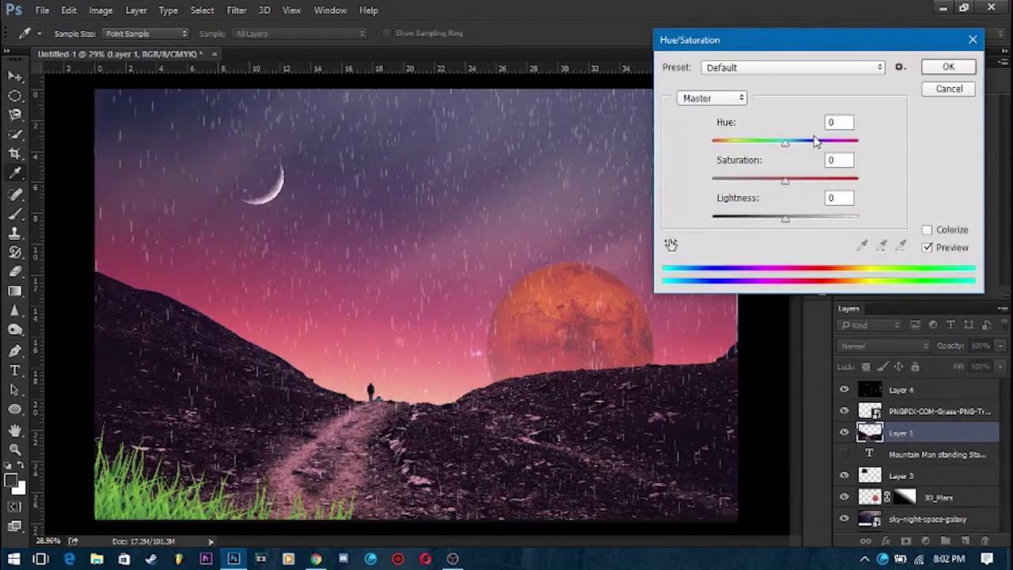
left_click_drag(801, 151, 780, 145)
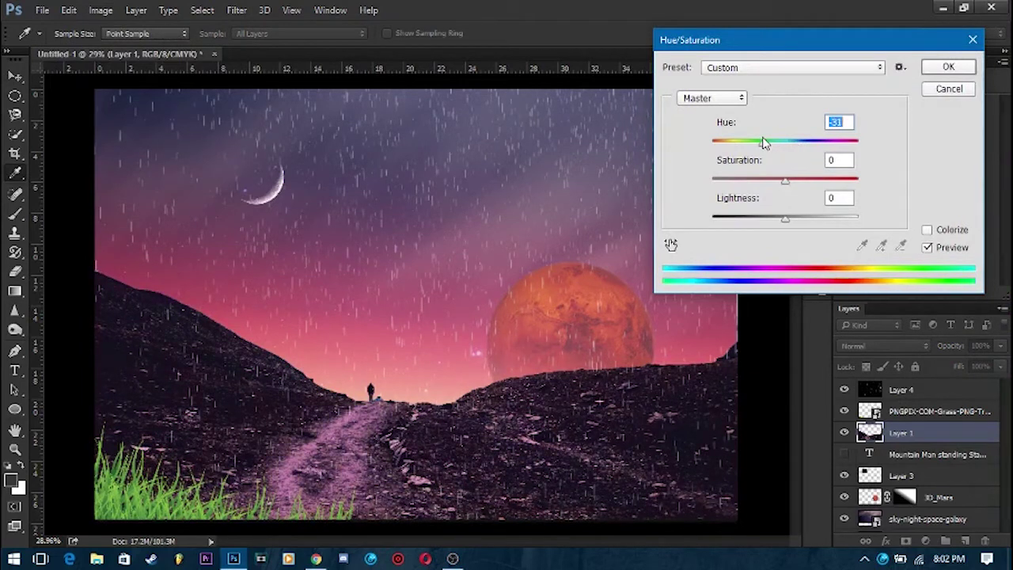
mouse_move(793, 143)
left_mouse_down()
mouse_move(836, 141)
mouse_move(780, 141)
left_mouse_up()
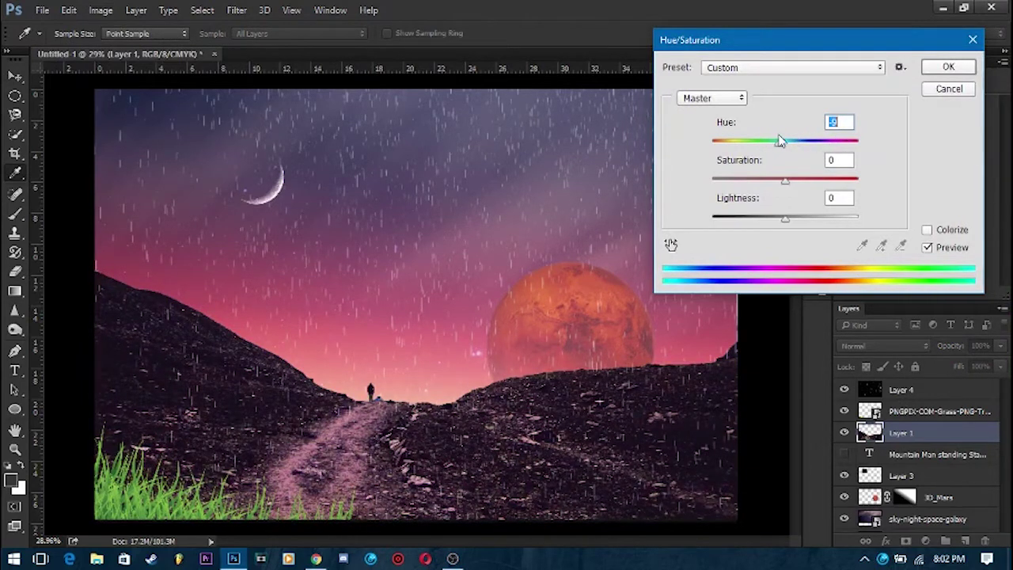
left_click_drag(792, 181, 809, 187)
mouse_move(765, 223)
left_mouse_down()
mouse_move(748, 219)
mouse_move(807, 220)
mouse_move(764, 222)
mouse_move(776, 224)
left_mouse_up()
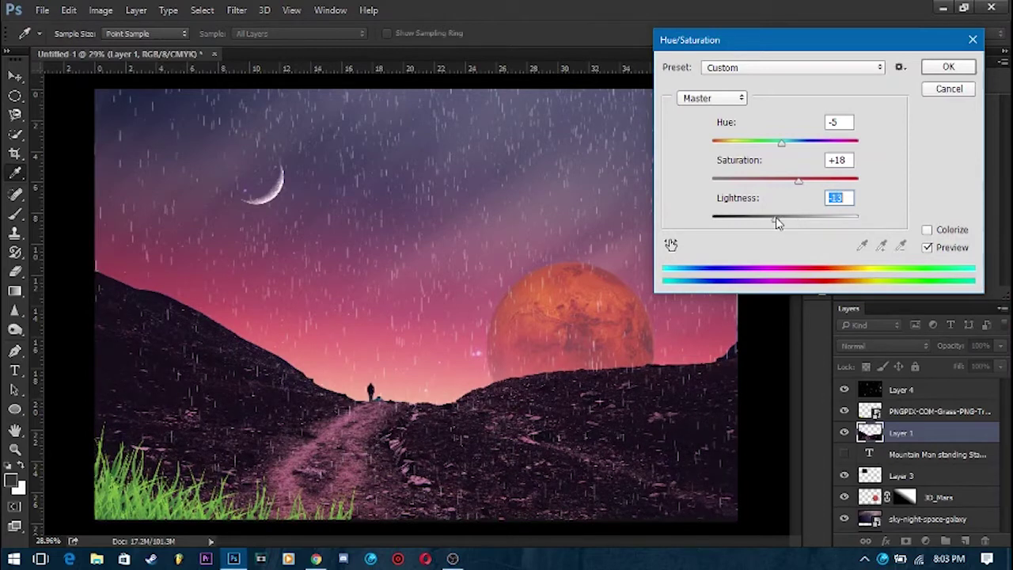
left_click(949, 68)
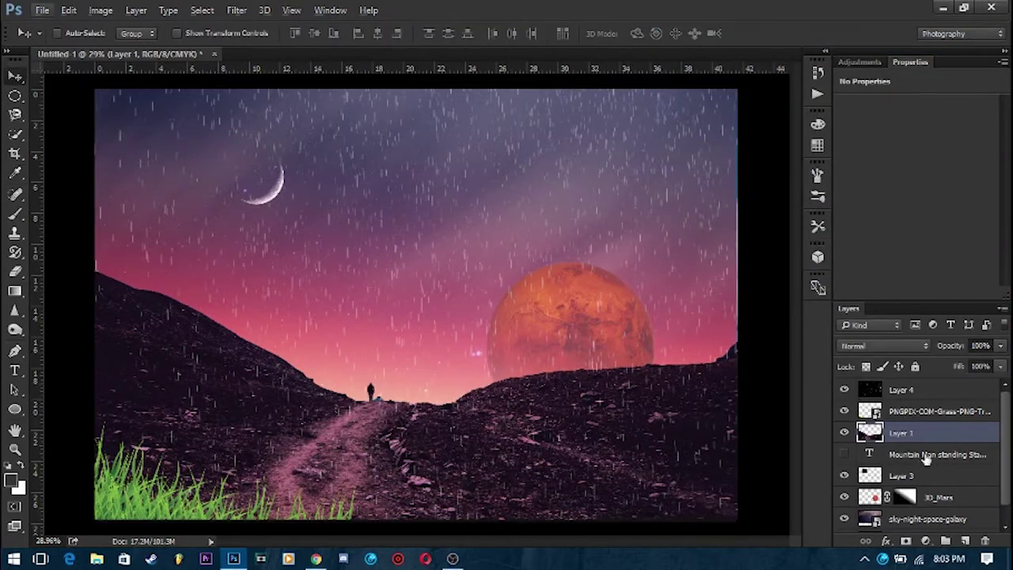
Hide the rain layer and select the 3D_Mars layer.
scroll(925, 459, "down", 1)
scroll(843, 475, "up", 1)
left_click(843, 389)
scroll(455, 367, "up", 1)
scroll(454, 368, "down", 1)
right_click(584, 328)
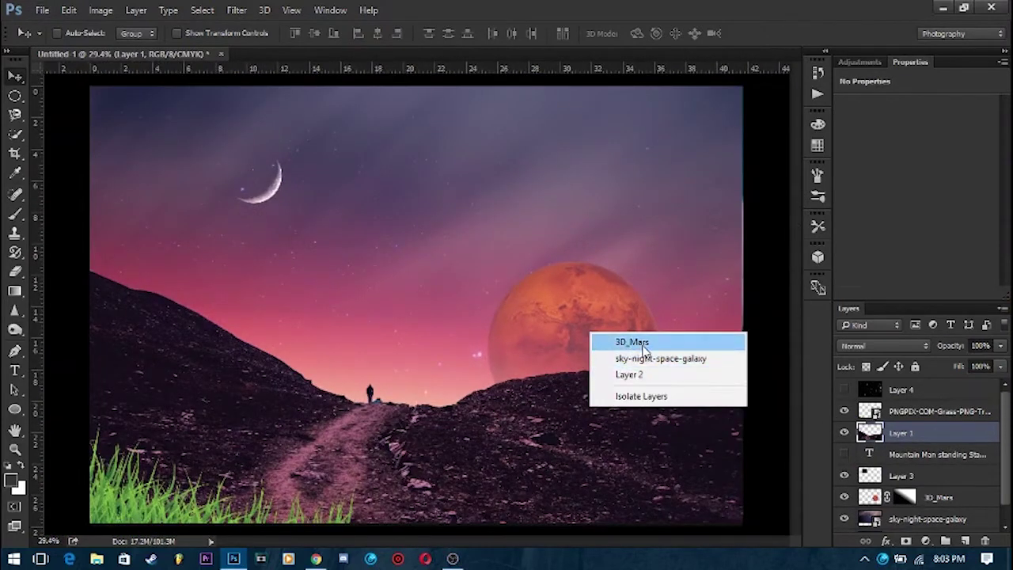
left_click(601, 339)
Mute the planet with Hue/Saturation at Hue -31 and Saturation -55, then select the grass layer.
left_click(101, 9)
left_click(301, 124)
left_click_drag(785, 142, 765, 146)
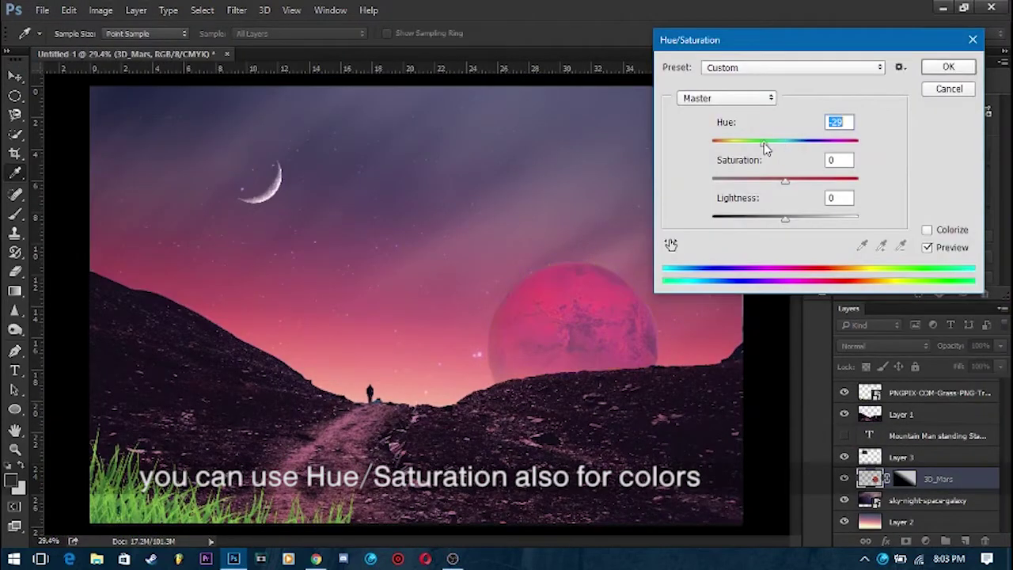
left_click_drag(782, 183, 744, 182)
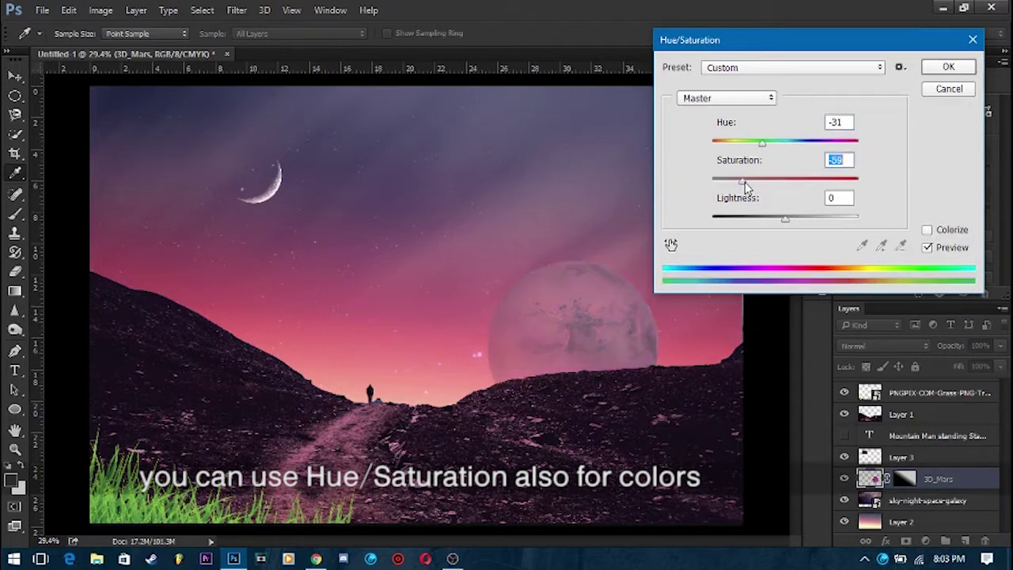
mouse_move(749, 223)
left_mouse_down()
mouse_move(816, 220)
mouse_move(783, 224)
left_mouse_up()
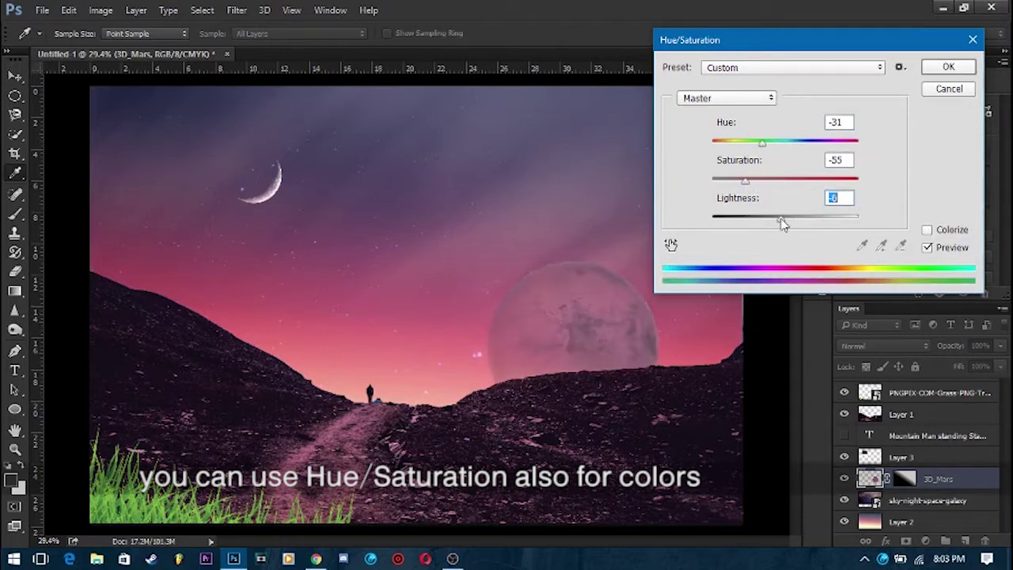
left_click(955, 70)
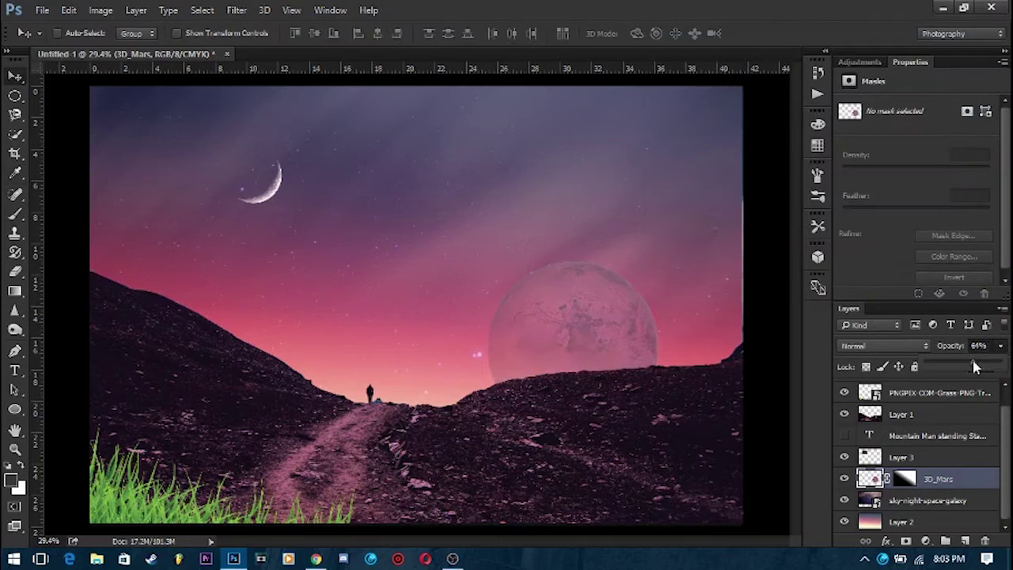
right_click(182, 526)
left_click(238, 450)
Darken the grass with Hue/Saturation at Hue -133, Saturation -66 and Lightness -75.
left_click(100, 10)
left_click(356, 131)
mouse_move(471, 200)
left_mouse_down()
mouse_move(528, 201)
mouse_move(405, 204)
left_mouse_up()
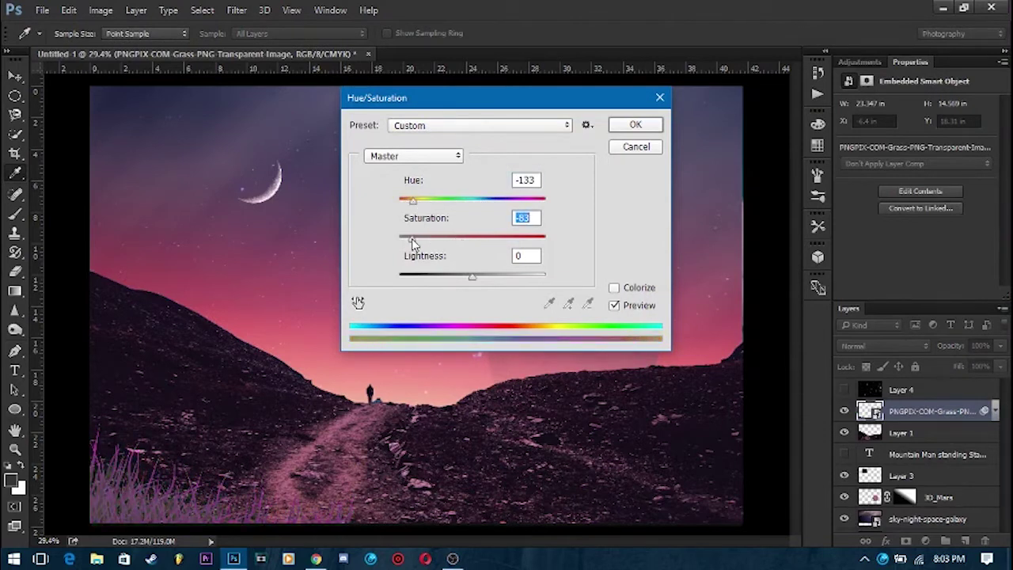
left_click_drag(461, 283, 414, 278)
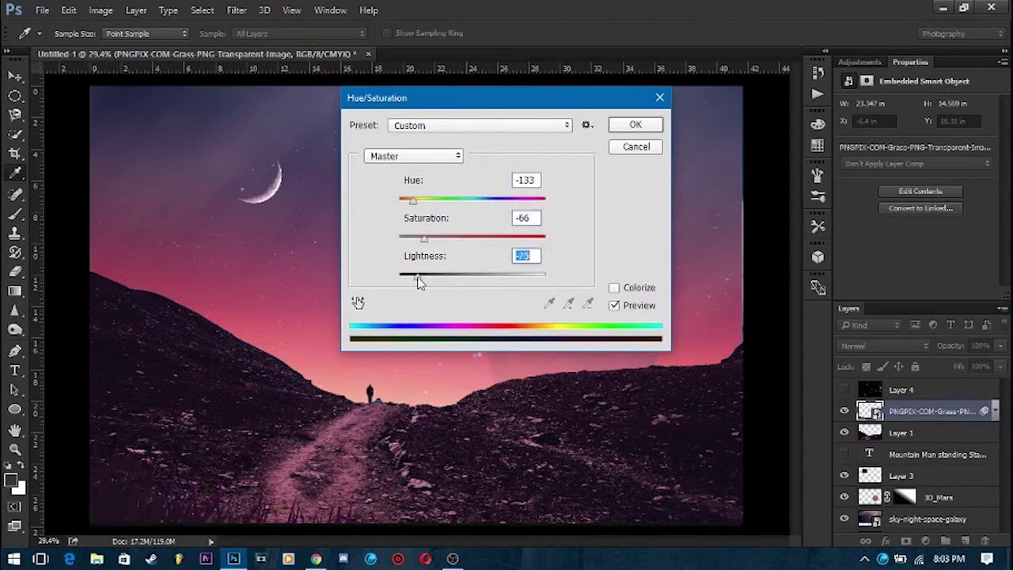
left_click(625, 126)
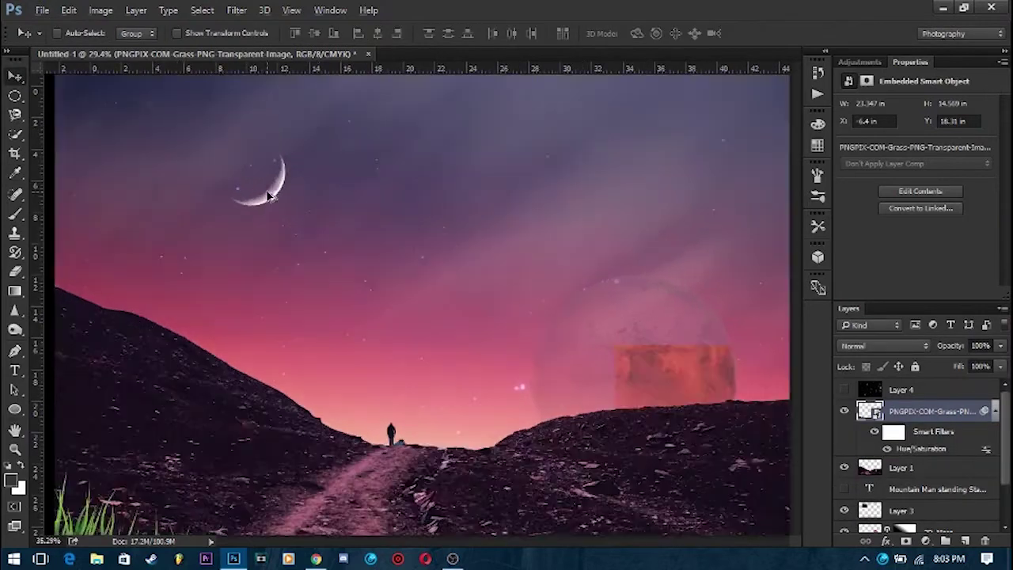
Select Layer 3, which holds the crescent moon.
scroll(283, 215, "up", 3)
right_click(283, 267)
left_click(317, 273)
Give the moon layer an Outer Glow layer style in Screen mode at 7 px.
scroll(522, 317, "down", 3)
right_click(878, 469)
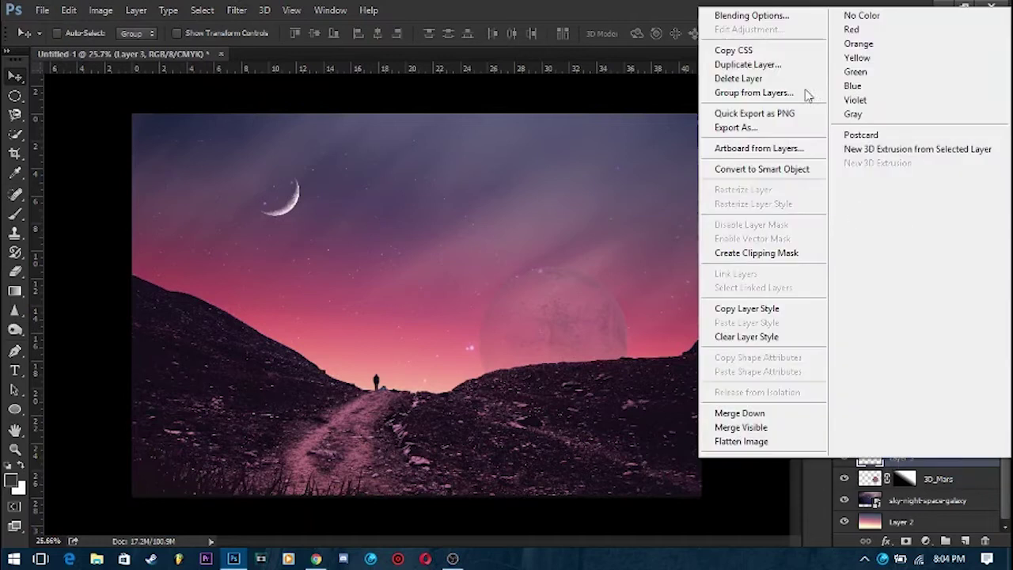
left_click(764, 13)
left_click(588, 301)
left_click(588, 320)
left_click(588, 358)
left_click(588, 338)
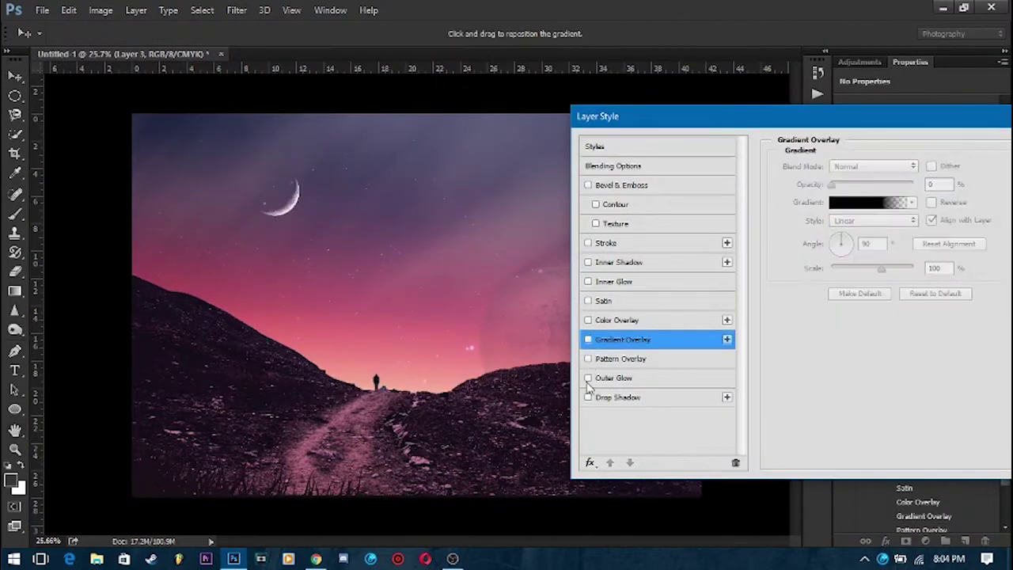
left_click(588, 378)
left_click_drag(904, 131, 723, 133)
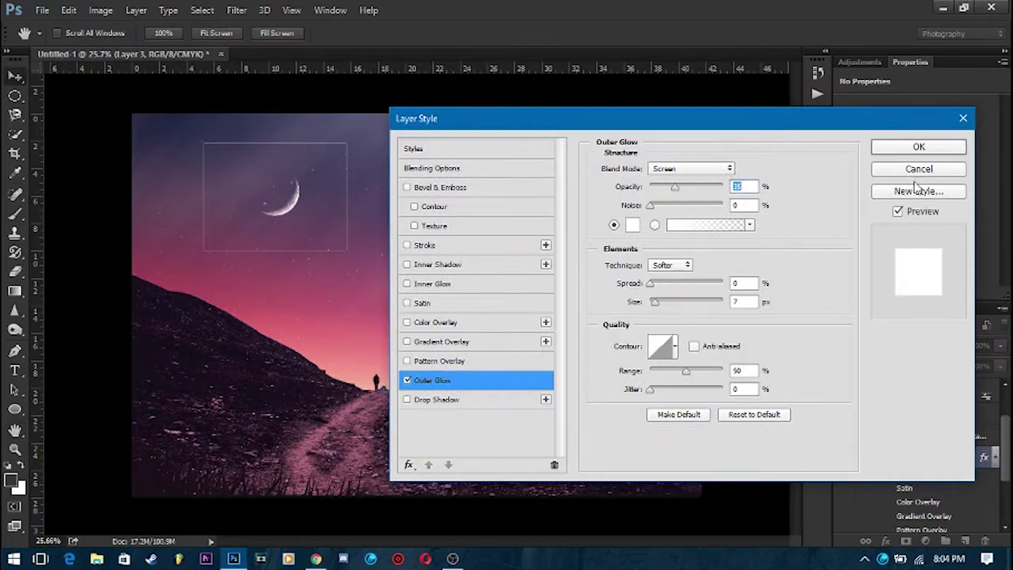
left_click(918, 169)
Add a new empty Layer 5 above the grass layer and pick the Brush tool.
left_click(929, 411)
left_click(965, 540)
left_click(15, 212)
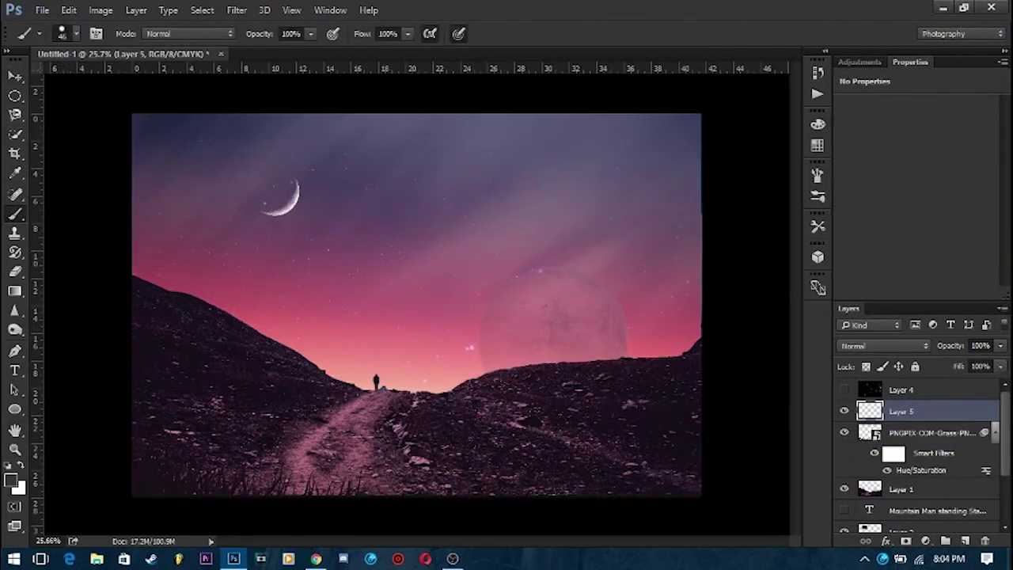
Set the brush to Soft Light mode, 7% opacity and 145 px size.
left_click(188, 33)
left_click(182, 209)
right_click(410, 166)
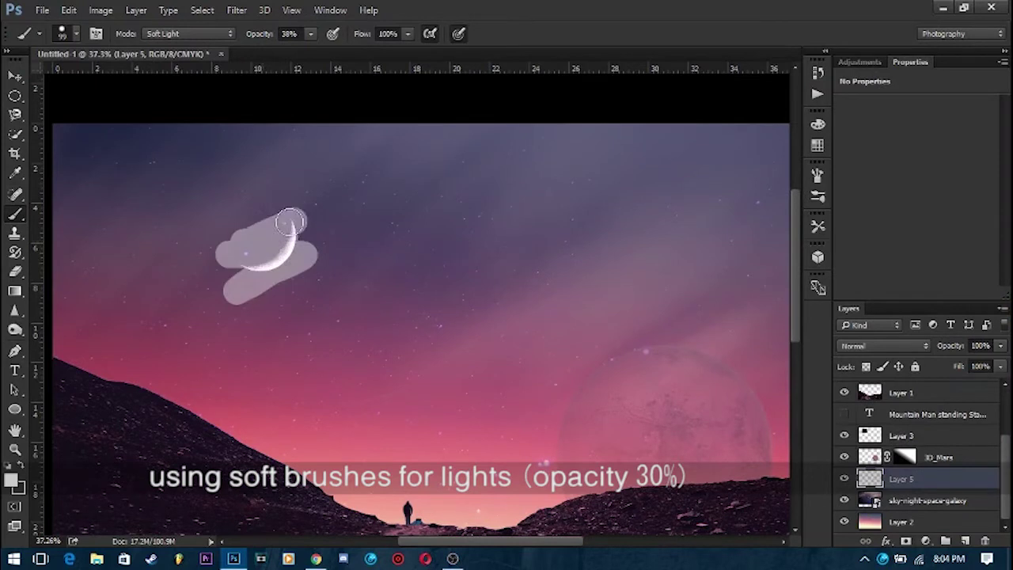
left_click_drag(309, 38, 289, 75)
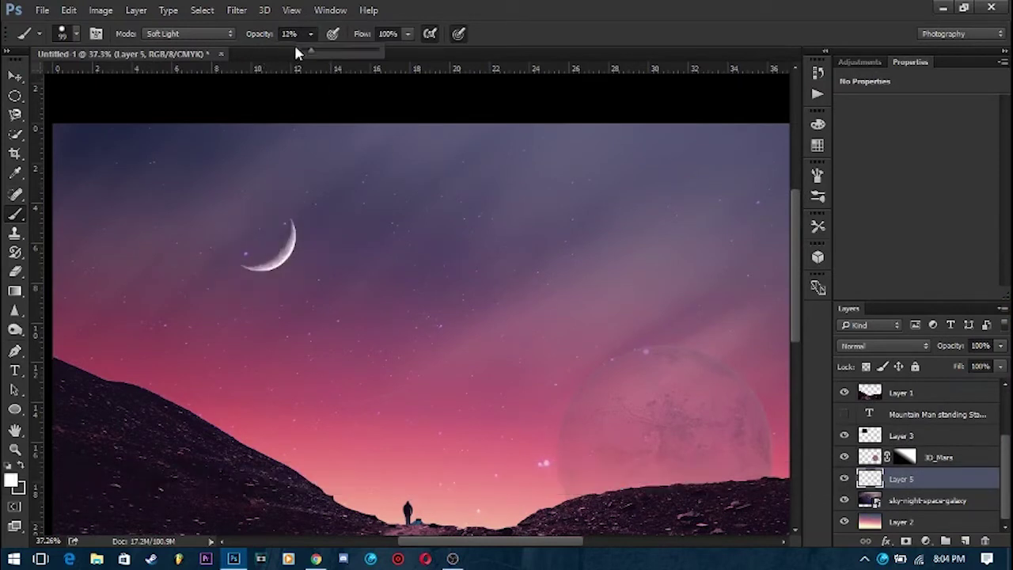
left_click(61, 34)
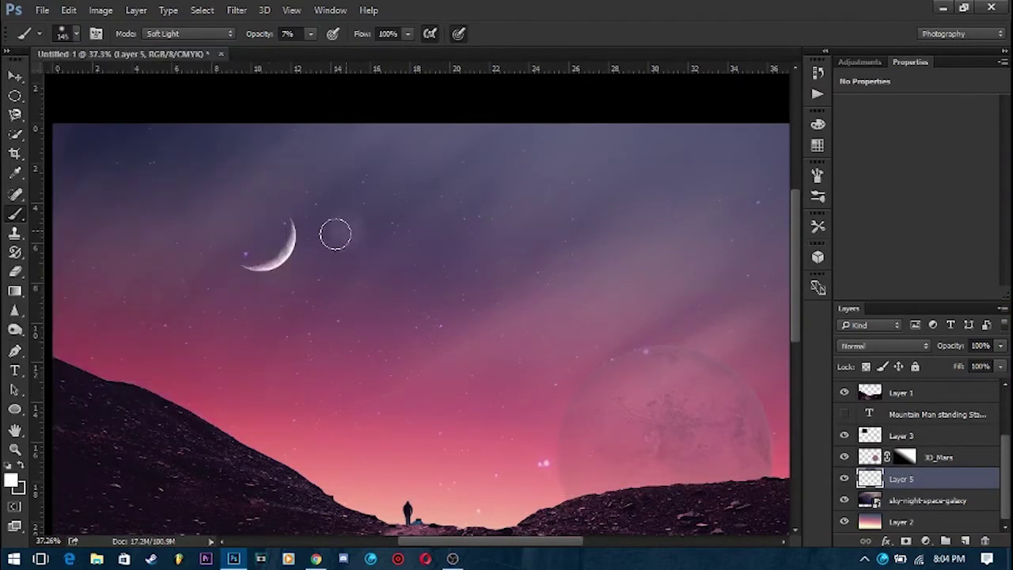
Paint a soft haze around the moon, then undo the over-bright strokes.
left_click_drag(333, 233, 243, 321)
scroll(243, 320, "down", 2)
scroll(243, 321, "up", 1)
mouse_move(250, 198)
left_mouse_down()
mouse_move(287, 202)
mouse_move(265, 204)
left_mouse_up()
scroll(308, 204, "down", 2)
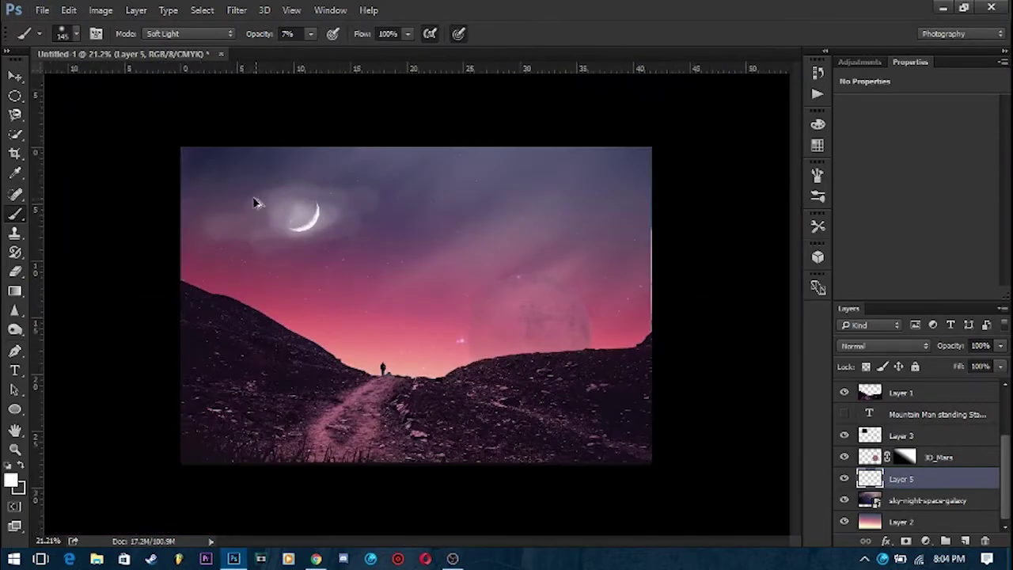
scroll(254, 203, "up", 2)
key("ctrl+alt+z")
key("ctrl+alt+z")
key("ctrl+alt+z")
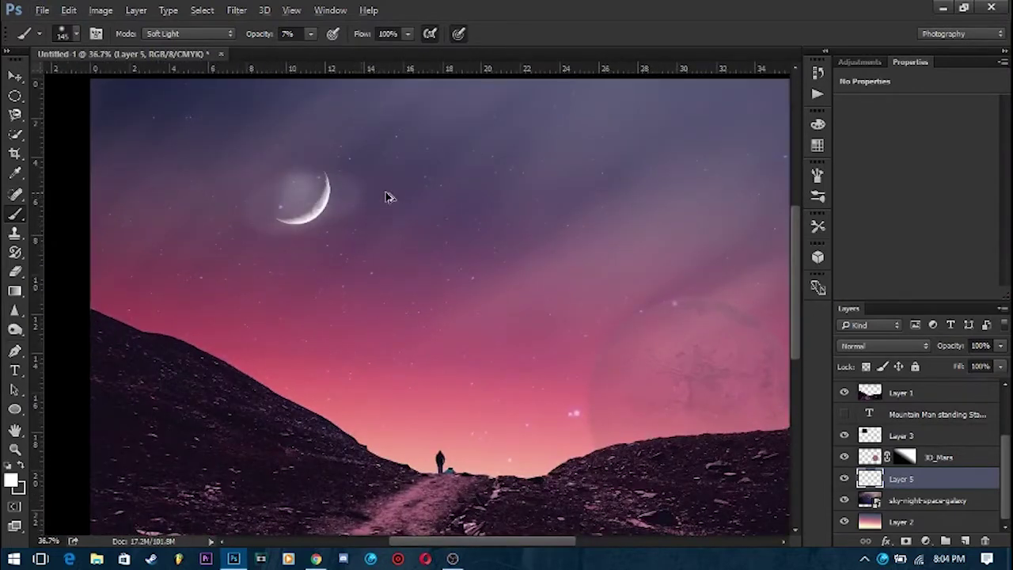
Enlarge the brush past 176 px and paint a wide white haze beside the moon.
right_click(409, 185)
left_click_drag(513, 216, 564, 207)
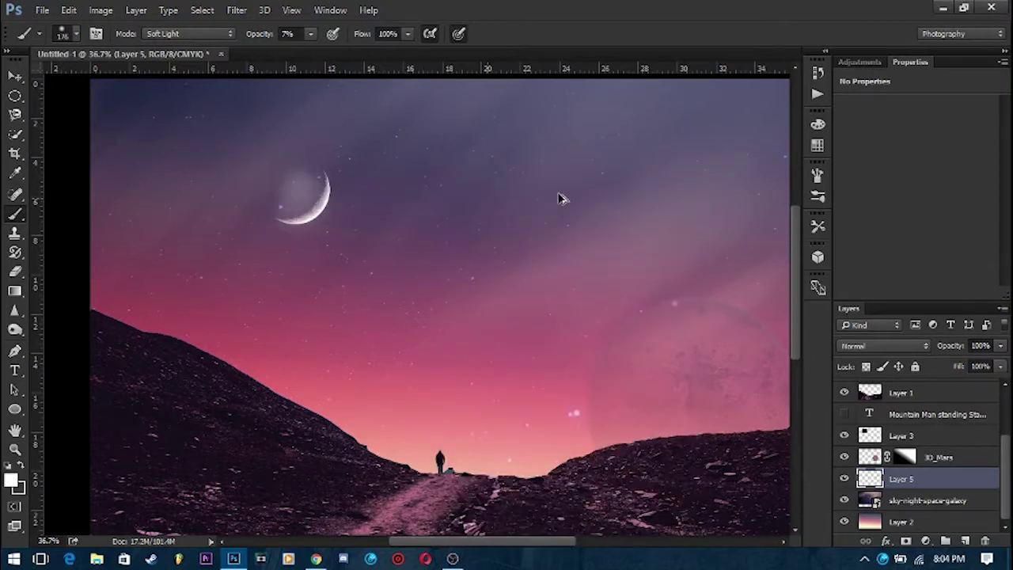
right_click(531, 198)
left_click_drag(644, 204, 691, 204)
key("Return")
left_click_drag(260, 282, 287, 187)
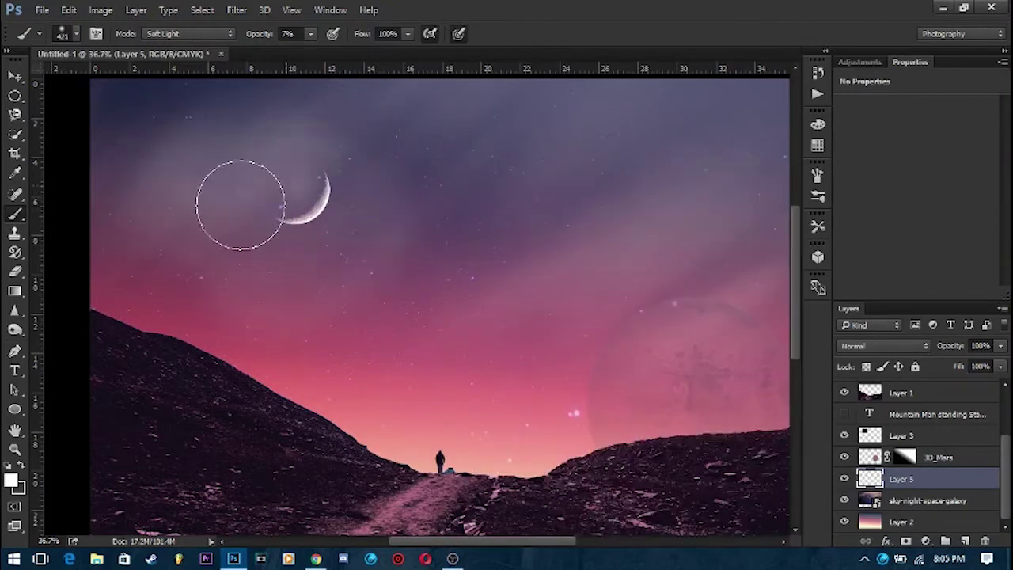
scroll(344, 197, "down", 1)
scroll(617, 193, "down", 3)
scroll(298, 197, "up", 1)
scroll(293, 271, "up", 1)
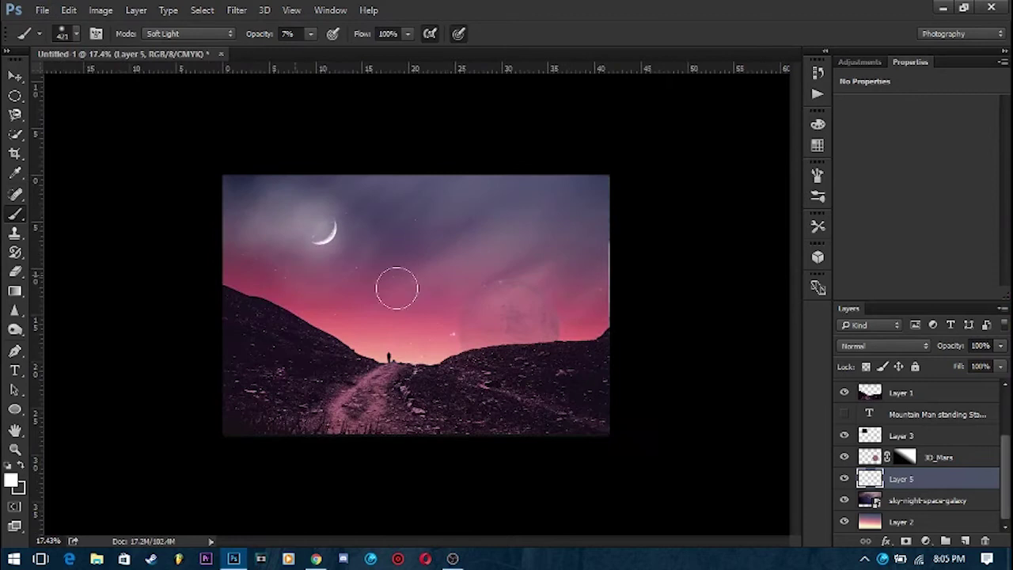
scroll(435, 327, "up", 1)
scroll(437, 389, "up", 2)
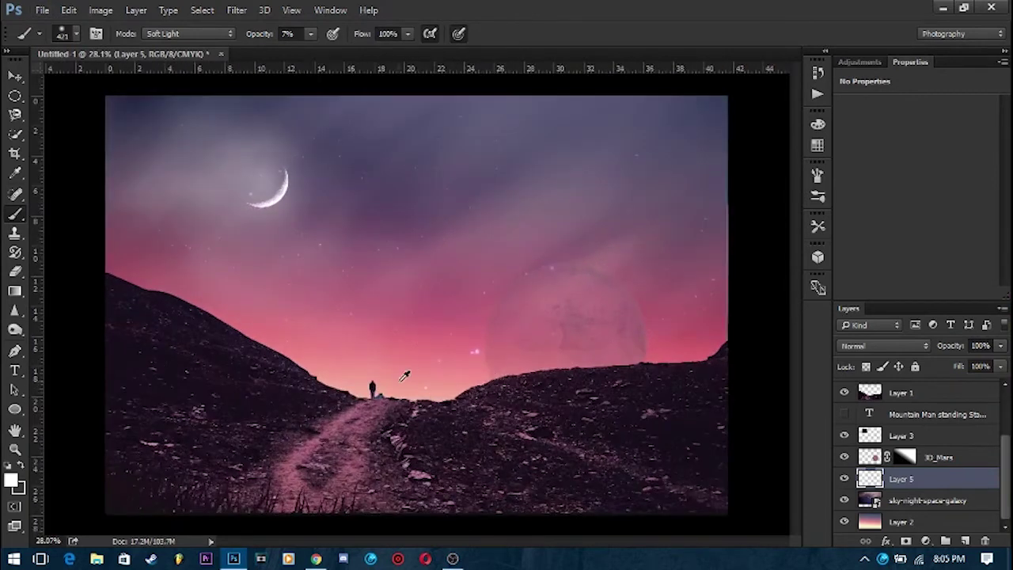
left_click(941, 33)
Reset the Photography workspace and paint soft cyan light across the sky.
left_click(930, 36)
left_click(942, 33)
left_click(928, 142)
left_click(992, 181)
mouse_move(586, 134)
left_mouse_down()
mouse_move(448, 217)
mouse_move(367, 235)
mouse_move(411, 213)
left_mouse_up()
Try teal, yellow, purple and muted pink paint colours, undoing a bluish horizon stroke.
right_click(605, 168)
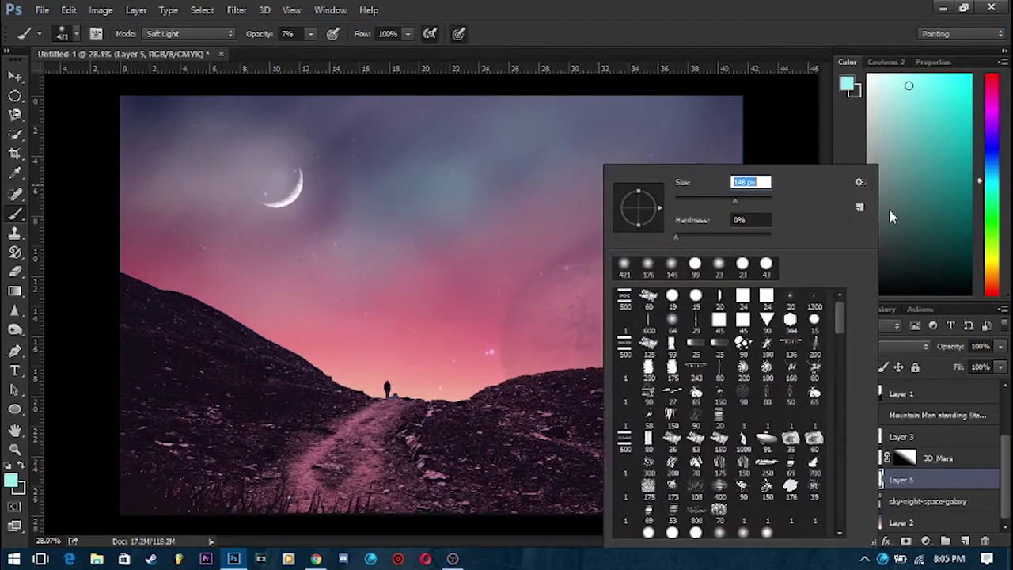
left_click(504, 190, "alt")
left_click(992, 237)
left_click(931, 97)
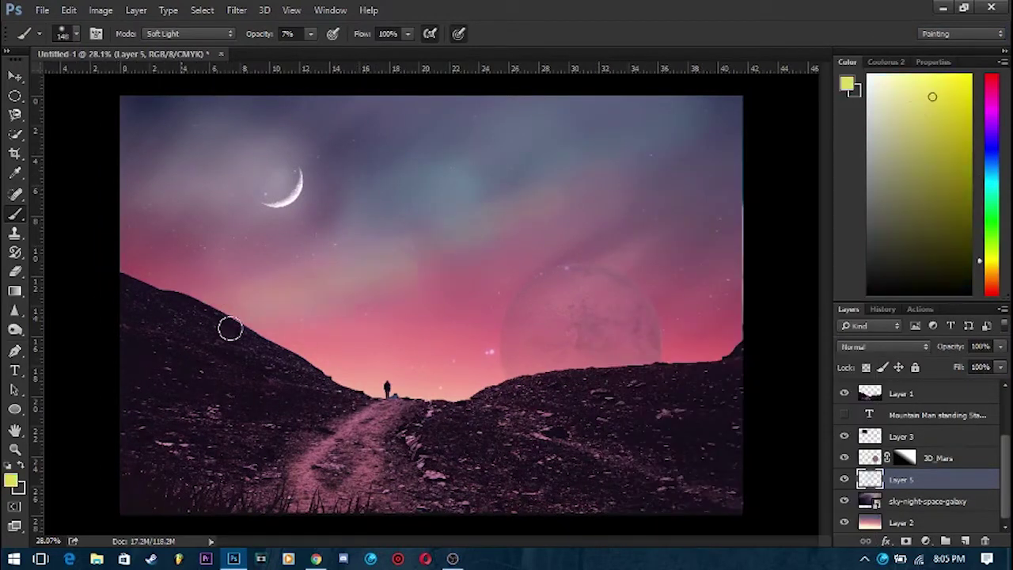
left_click(992, 119)
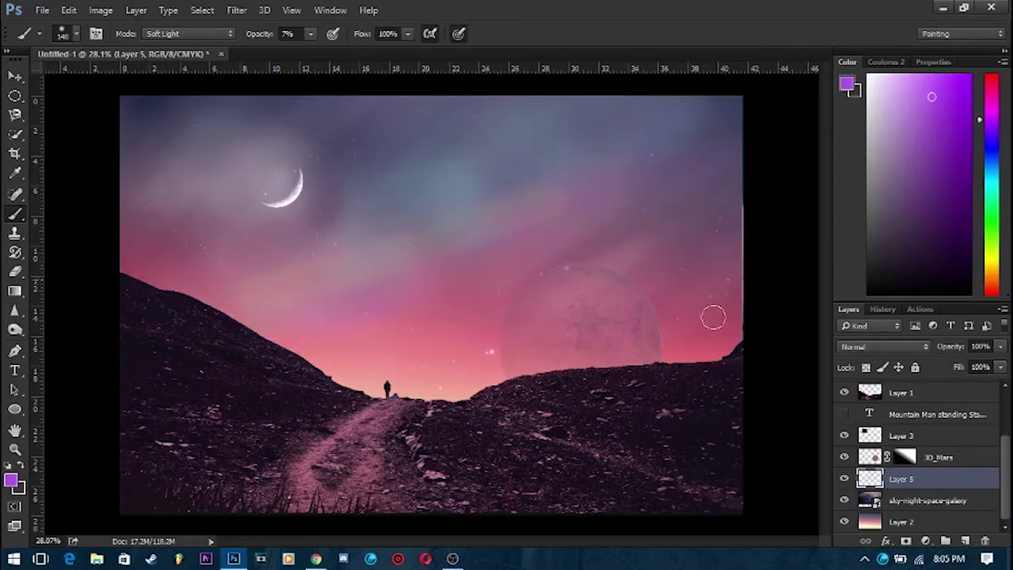
scroll(456, 377, "up", 1)
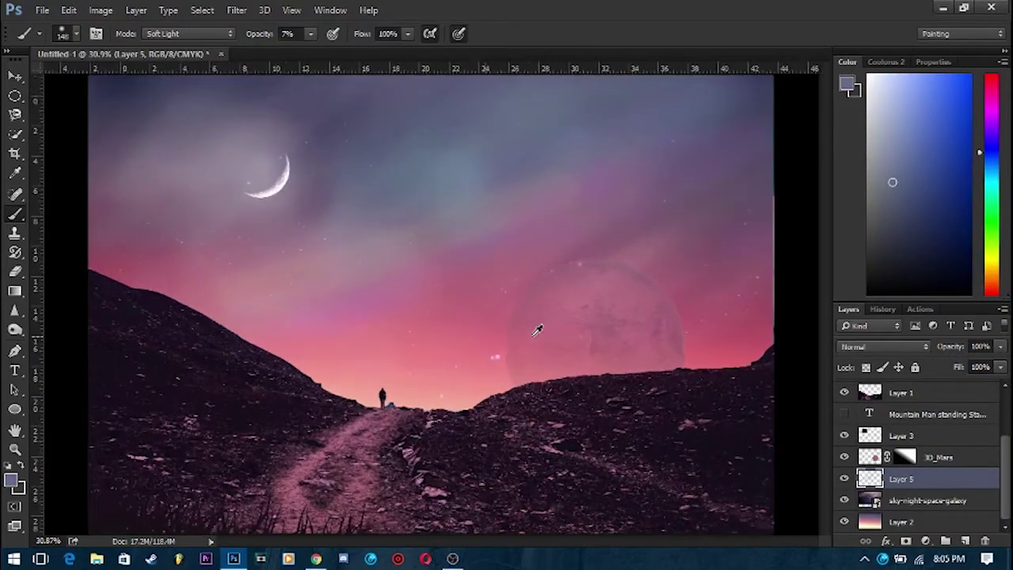
left_click(551, 302, "alt")
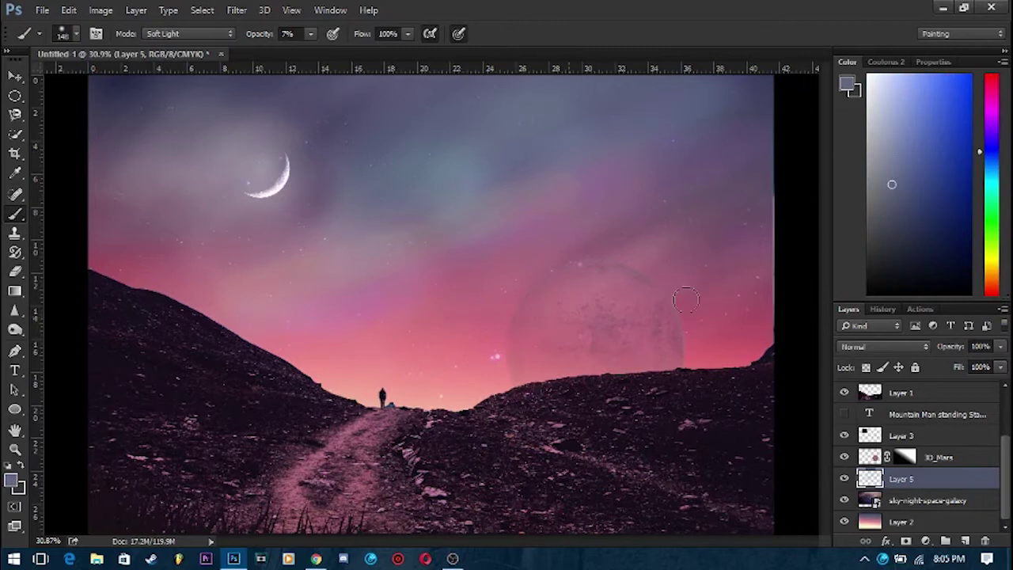
left_click_drag(413, 372, 547, 385)
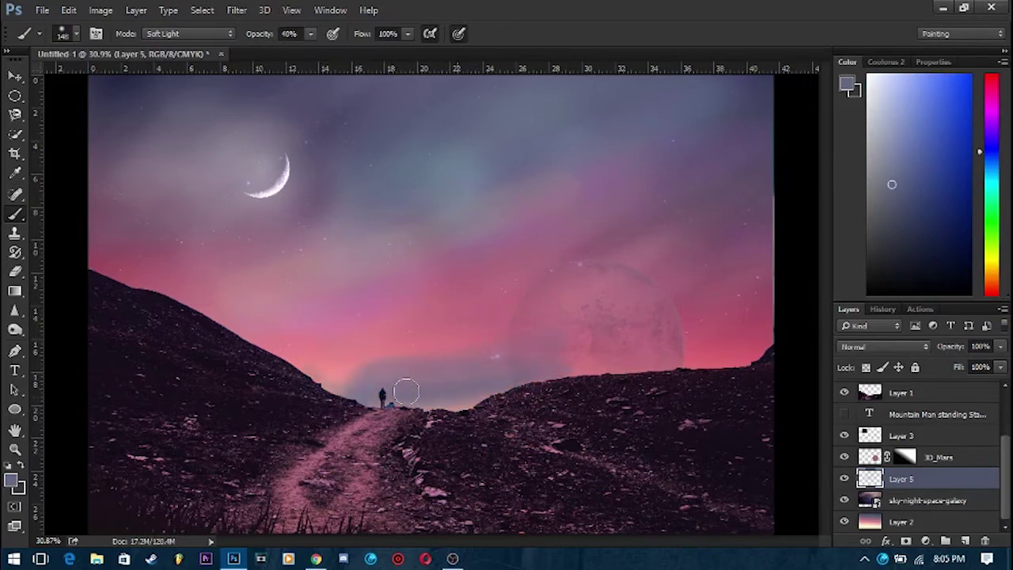
key("ctrl+z")
Paint a light-pink glow across the sky and along the horizon, then sample a darker mauve.
scroll(514, 399, "up", 3)
left_click(520, 398, "alt")
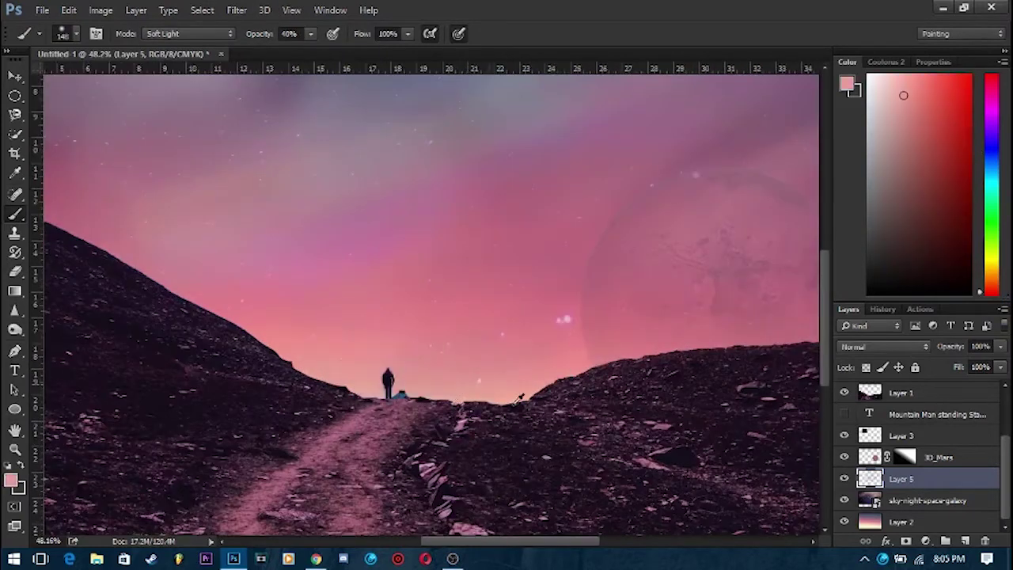
scroll(214, 332, "down", 3)
mouse_move(218, 310)
left_mouse_down()
mouse_move(475, 352)
mouse_move(744, 340)
left_mouse_up()
mouse_move(119, 265)
left_mouse_down()
mouse_move(746, 335)
mouse_move(500, 327)
mouse_move(482, 298)
mouse_move(744, 316)
mouse_move(490, 352)
left_mouse_up()
left_click_drag(125, 277, 392, 390)
left_click_drag(610, 357, 746, 351)
scroll(689, 369, "up", 1, "alt")
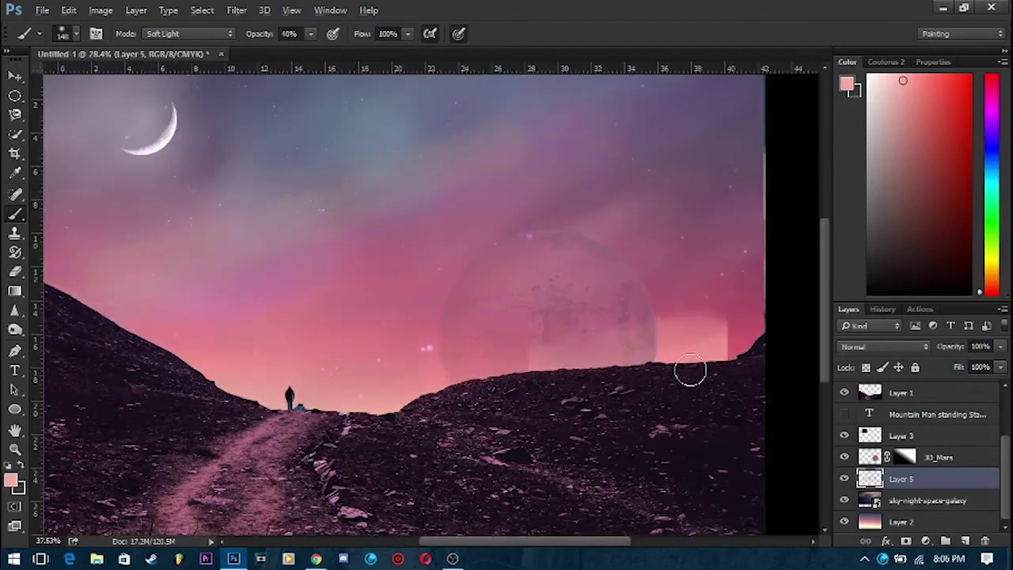
scroll(510, 341, "up", 1, "alt")
left_click(430, 309, "alt")
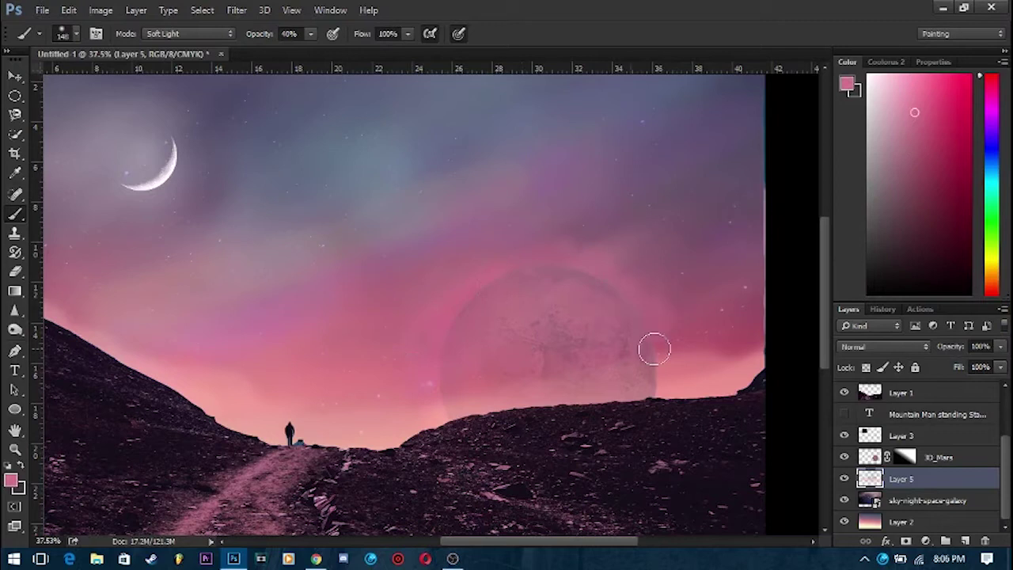
Delete the 3D_Mars planet layer.
scroll(538, 290, "down", 2, "alt")
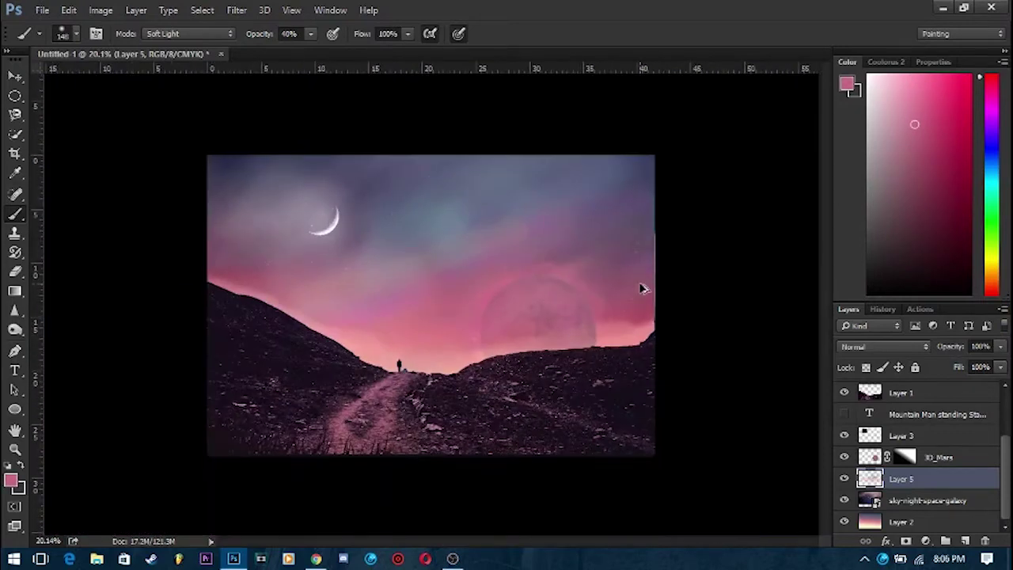
scroll(640, 281, "up", 1, "alt")
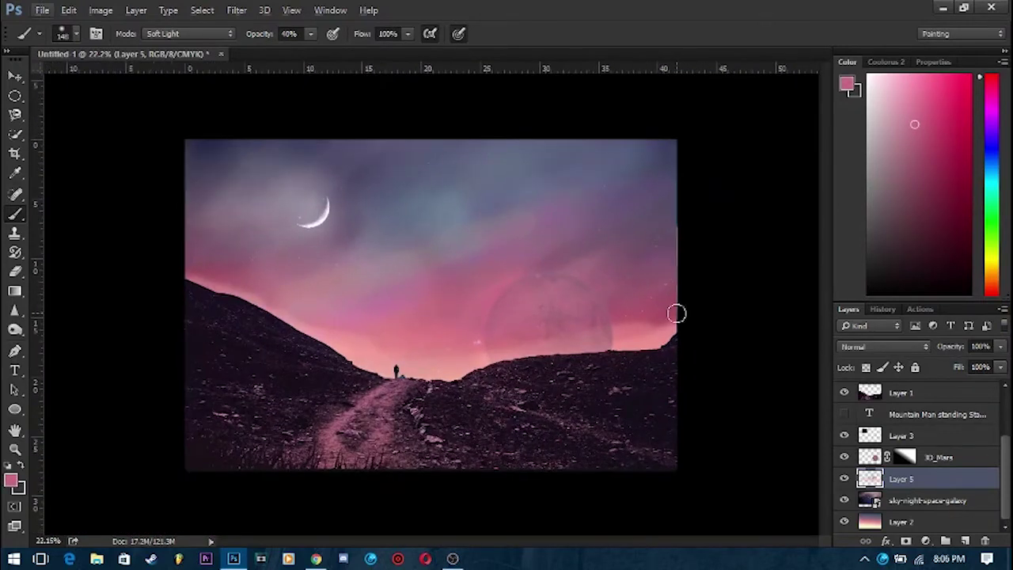
left_click(6, 75)
right_click(559, 315)
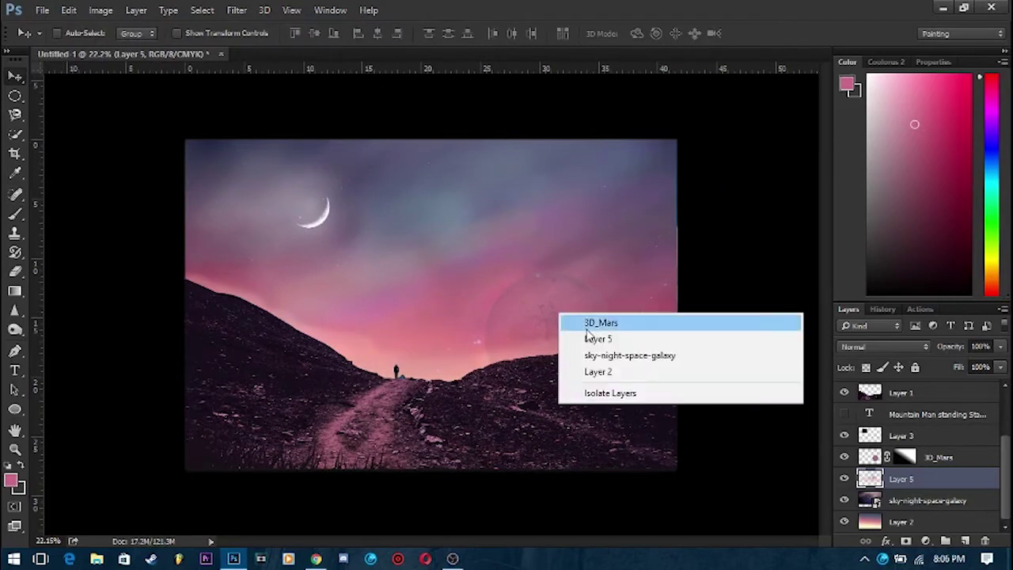
left_click(585, 320)
key("Delete")
Switch to Chrome and start a new web search.
scroll(456, 383, "up", 2, "alt")
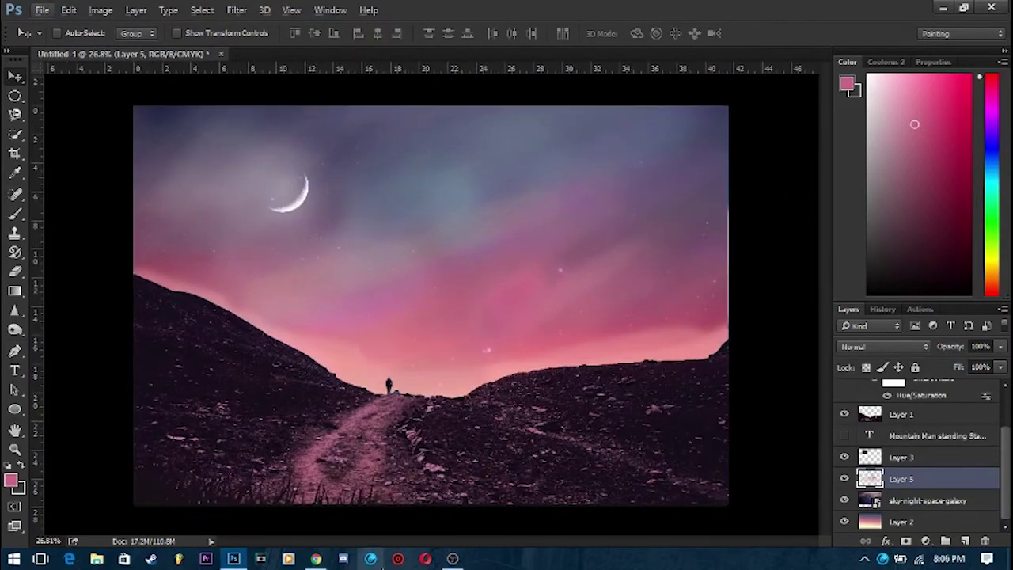
left_click(315, 559)
left_click(622, 32)
Search Google for 'milky way', fixing the mistyped query.
type("milky wsu")
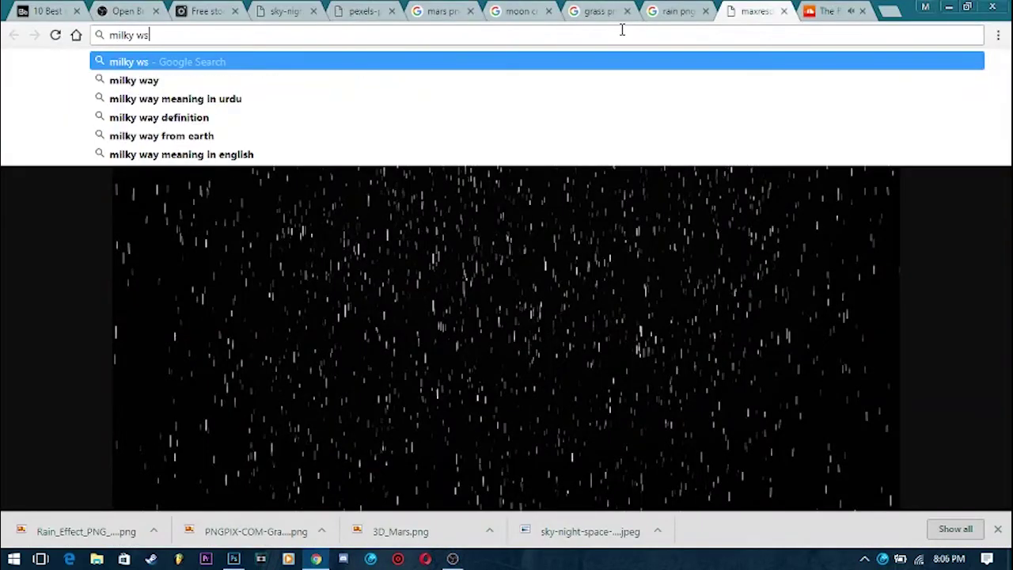
key("Return")
left_click_drag(158, 95, 148, 94)
type("ay")
key("Return")
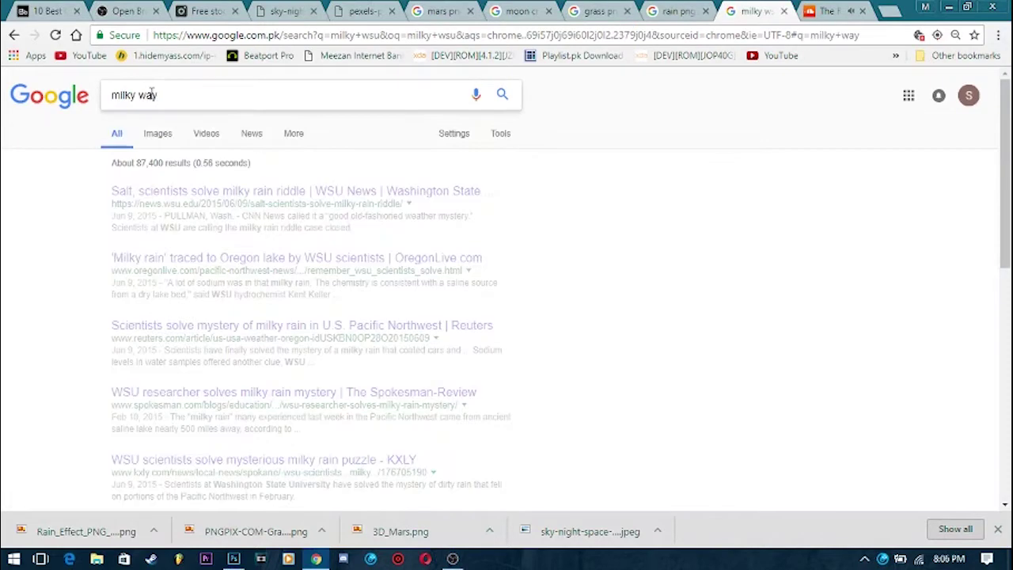
In image results, preview the Milky Way arch over a rocky shore and a related image.
left_click(156, 133)
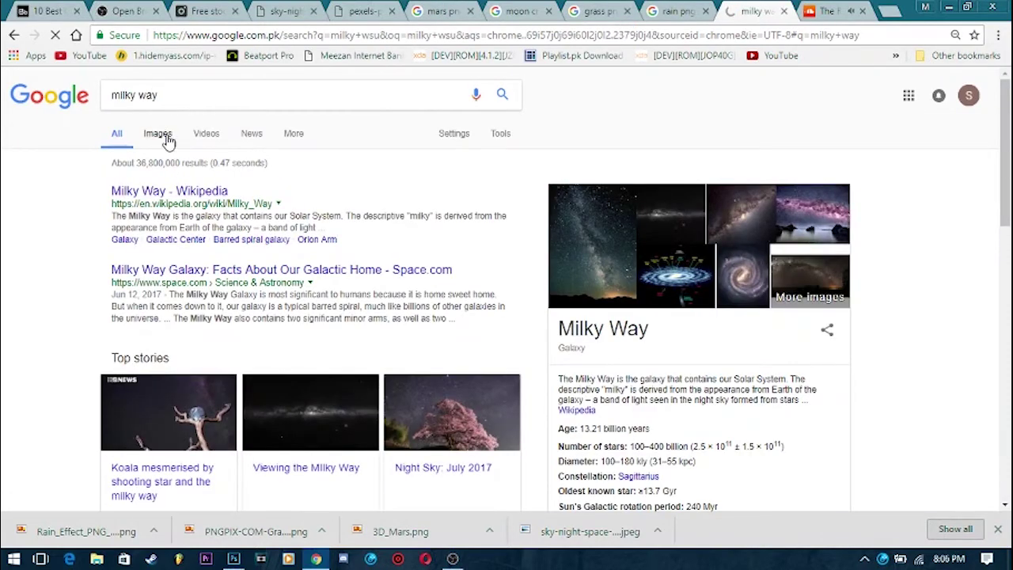
scroll(216, 266, "down", 1)
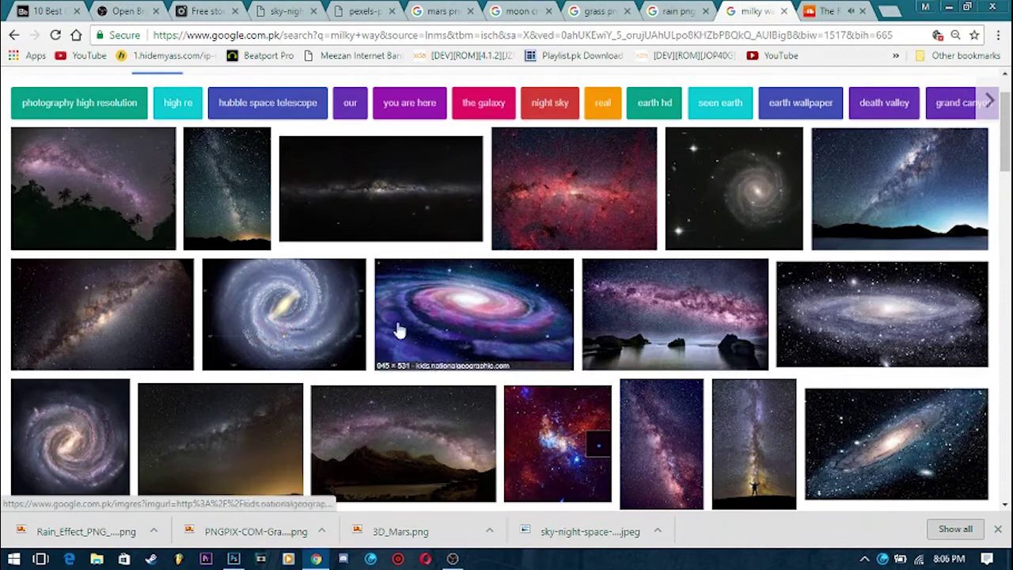
left_click(672, 317)
left_click(783, 344)
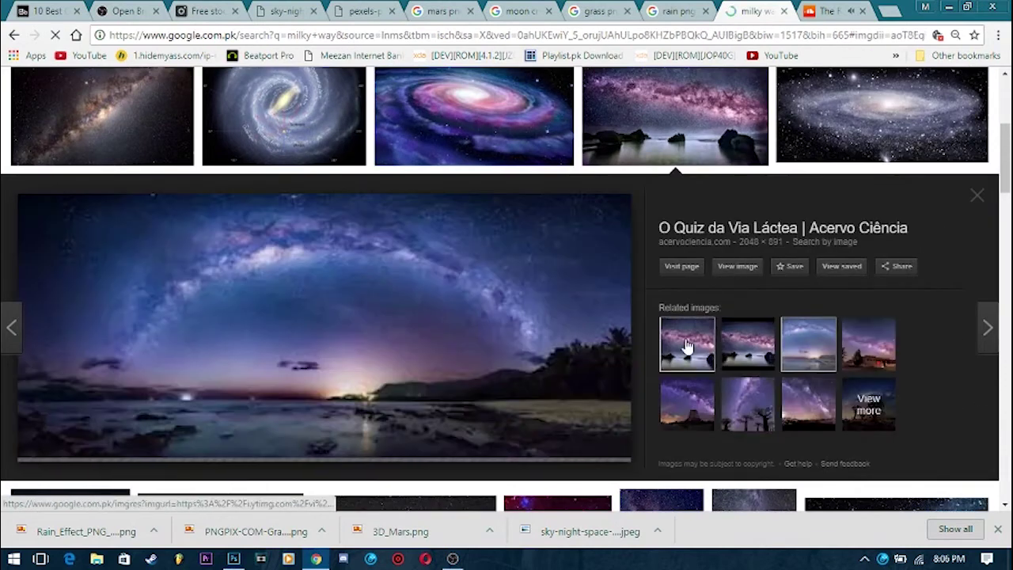
left_click(569, 238)
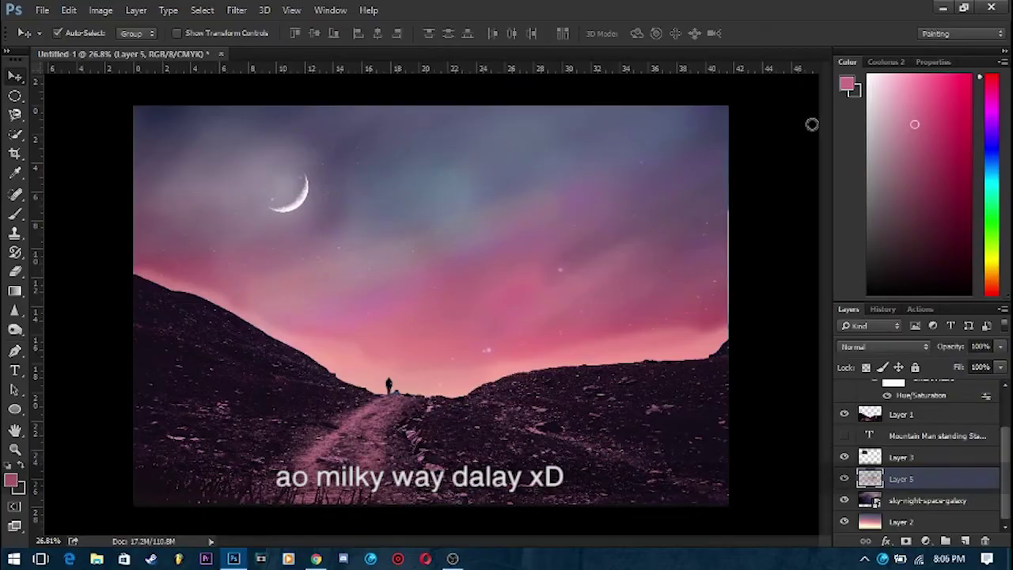
Move and scale the pasted Milky Way layer to cover the whole canvas.
left_click_drag(491, 293, 398, 180)
key("ctrl+t")
mouse_move(538, 282)
left_mouse_down()
mouse_move(796, 391)
mouse_move(819, 427)
left_mouse_up()
mouse_move(158, 425)
left_mouse_down()
mouse_move(113, 481)
mouse_move(91, 451)
left_mouse_up()
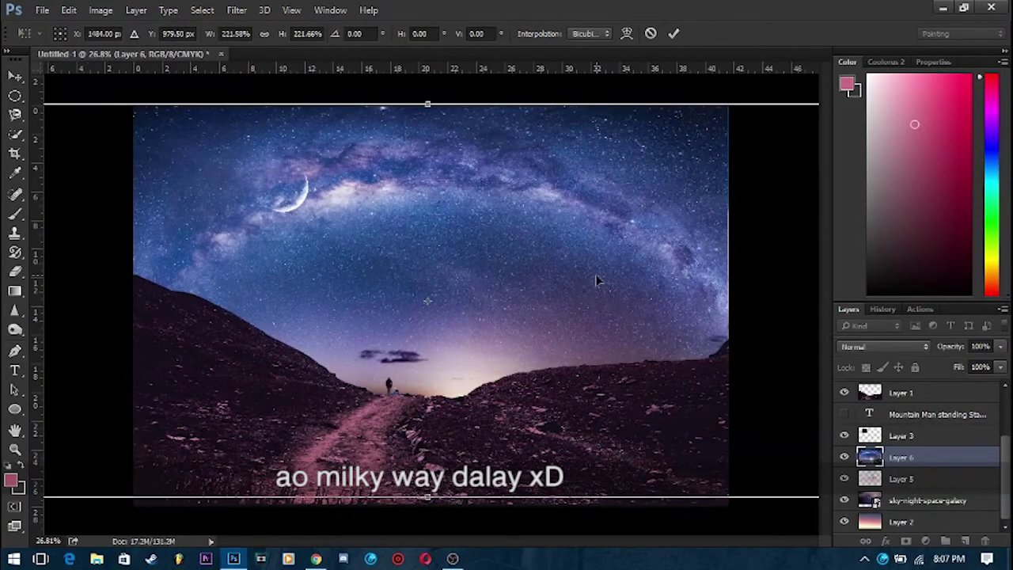
key("Return")
Place Layer 6 below Layer 5 and blend it with Soft Light.
left_click_drag(928, 484, 926, 487)
left_click(882, 346)
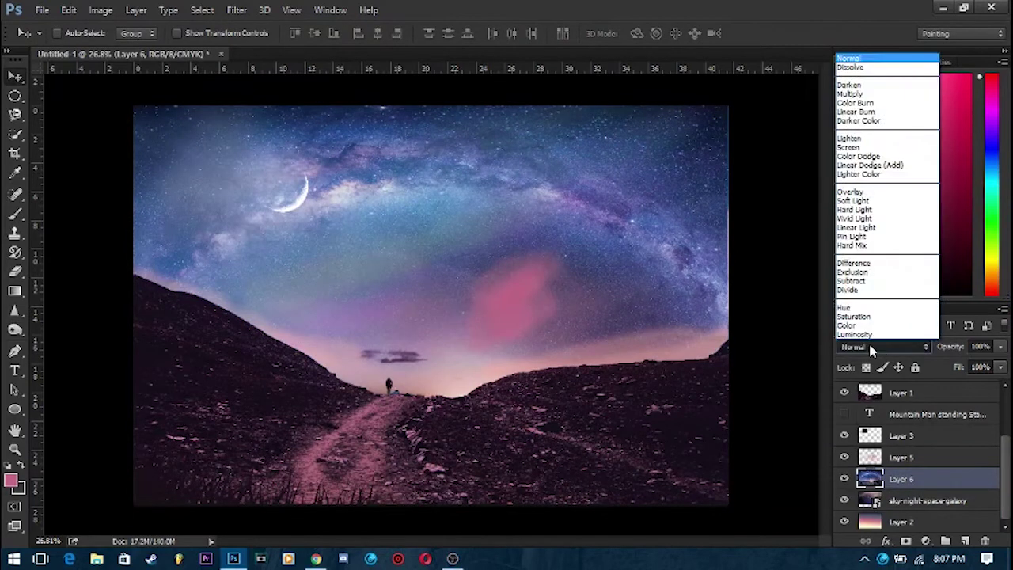
left_click(862, 330)
key("Up")
key("Up")
key("Up")
key("Up")
key("Up")
key("Up")
key("Up")
key("Up")
key("Up")
key("Up")
key("Up")
key("Up")
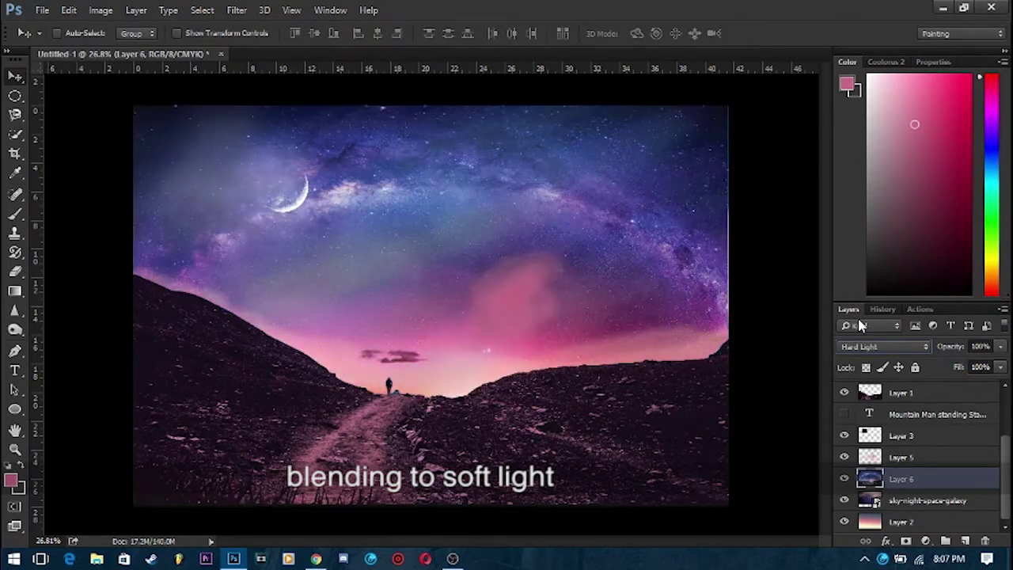
key("Up")
left_click_drag(483, 198, 497, 193)
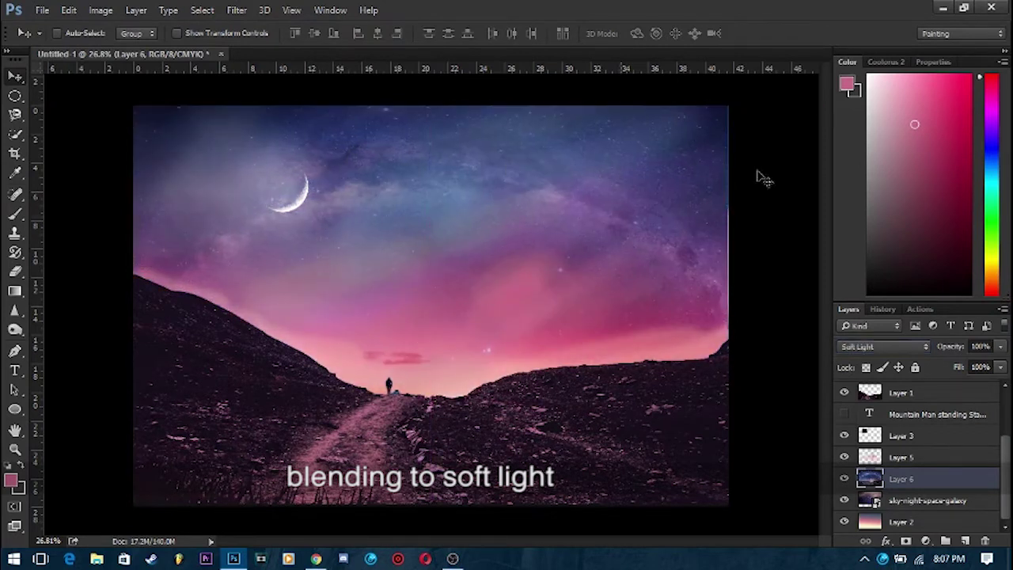
double_click(793, 16)
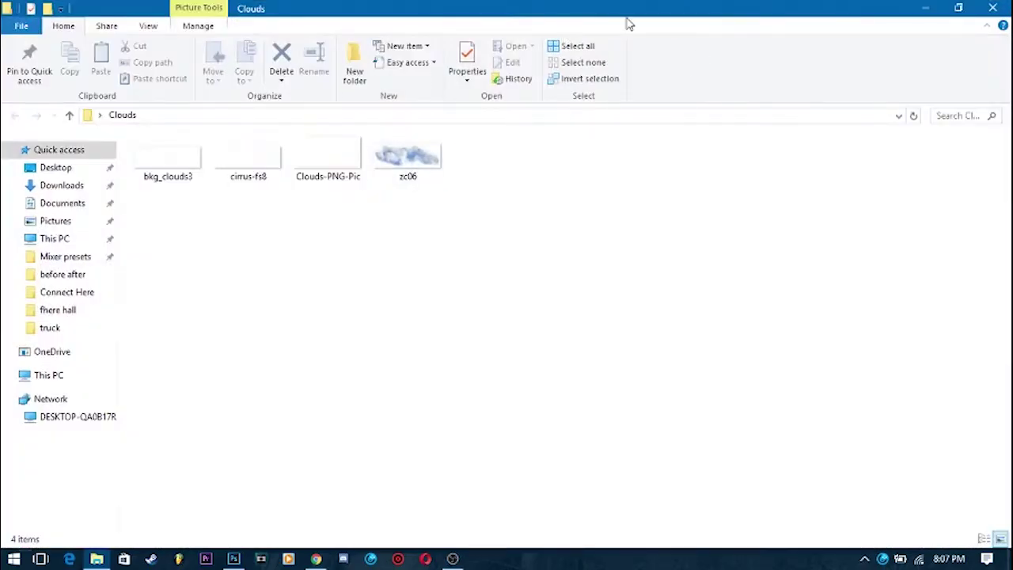
Try a cirrus cloud image from the Clouds folder, scale it, then delete it.
double_click(629, 10)
left_click_drag(848, 168, 672, 294)
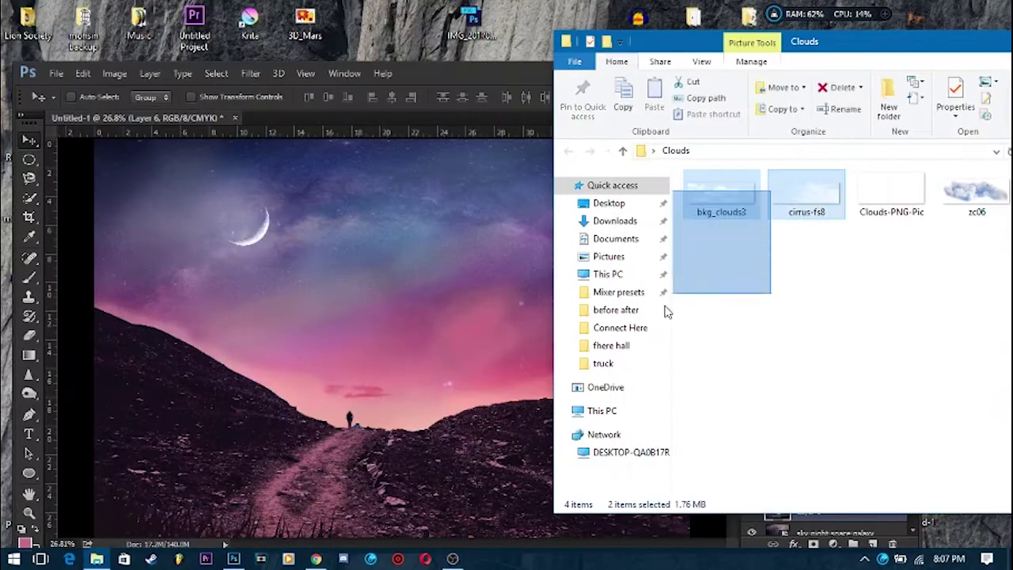
left_click_drag(791, 190, 539, 327)
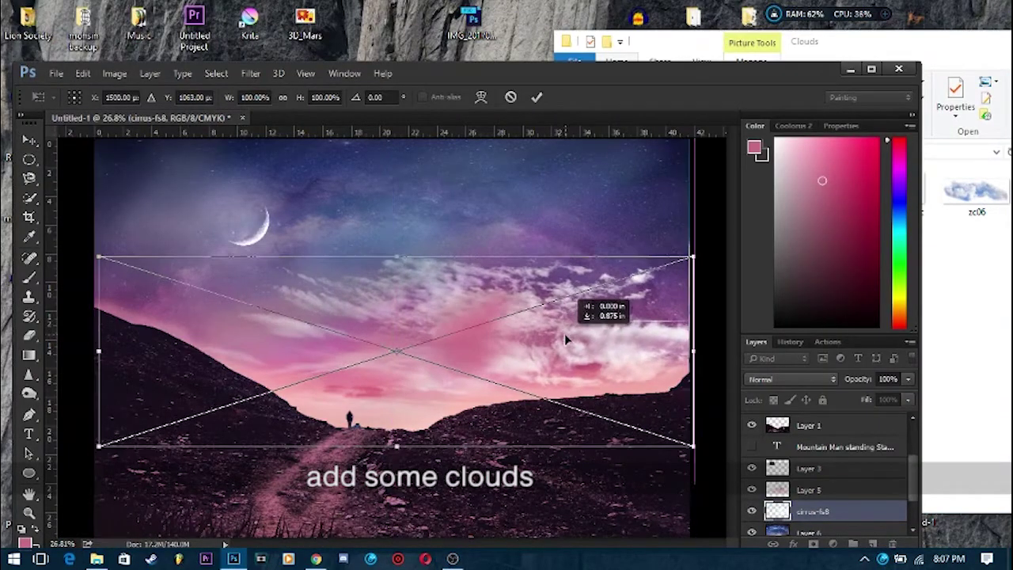
key("ctrl+minus")
left_click_drag(147, 271, 57, 232)
left_click_drag(424, 301, 448, 300)
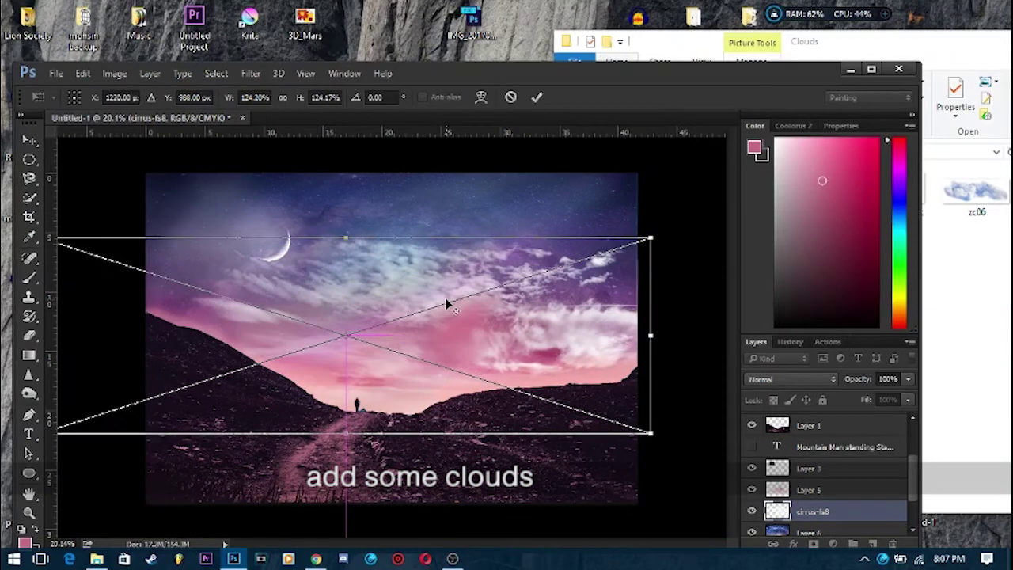
key("ctrl+minus")
mouse_move(100, 255)
left_mouse_down()
mouse_move(30, 190)
mouse_move(90, 267)
left_mouse_up()
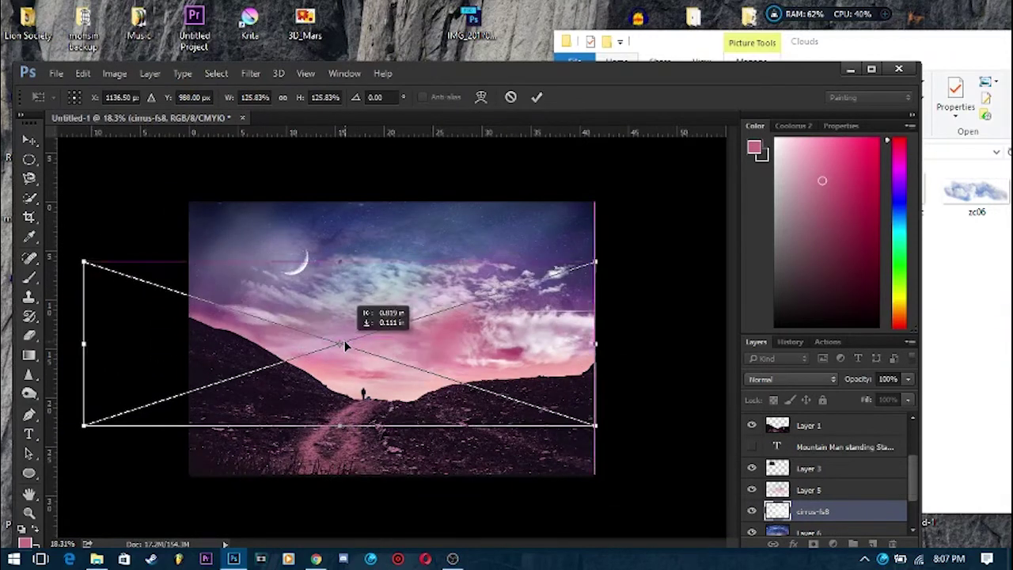
key("Return")
key("ctrl+0")
key("Delete")
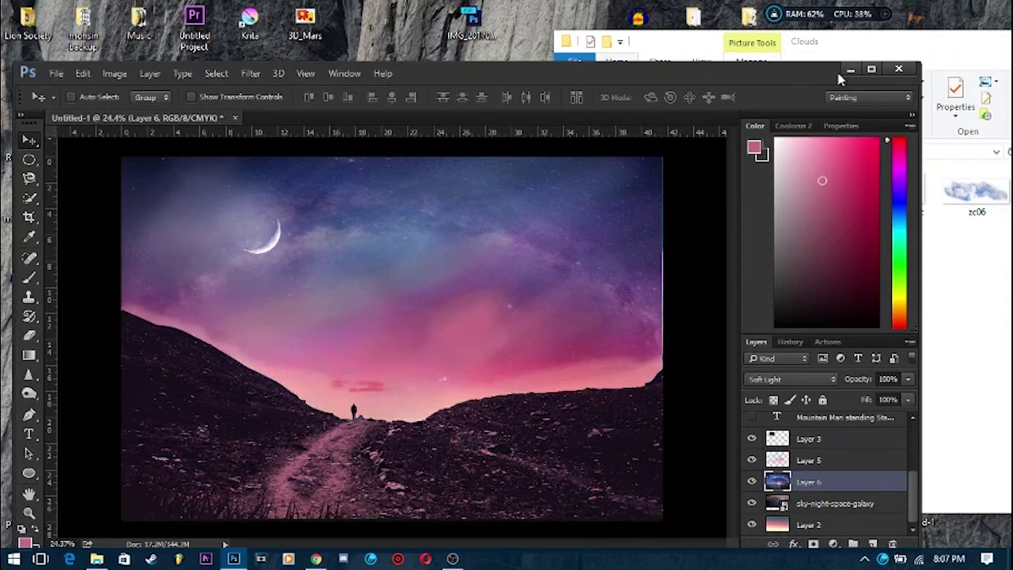
Place the zc06 clouds on the horizon behind the hills and enlarge them.
left_click_drag(839, 71, 787, 73)
mouse_move(976, 194)
left_mouse_down()
mouse_move(417, 348)
mouse_move(353, 412)
left_mouse_up()
left_click_drag(435, 379, 524, 343)
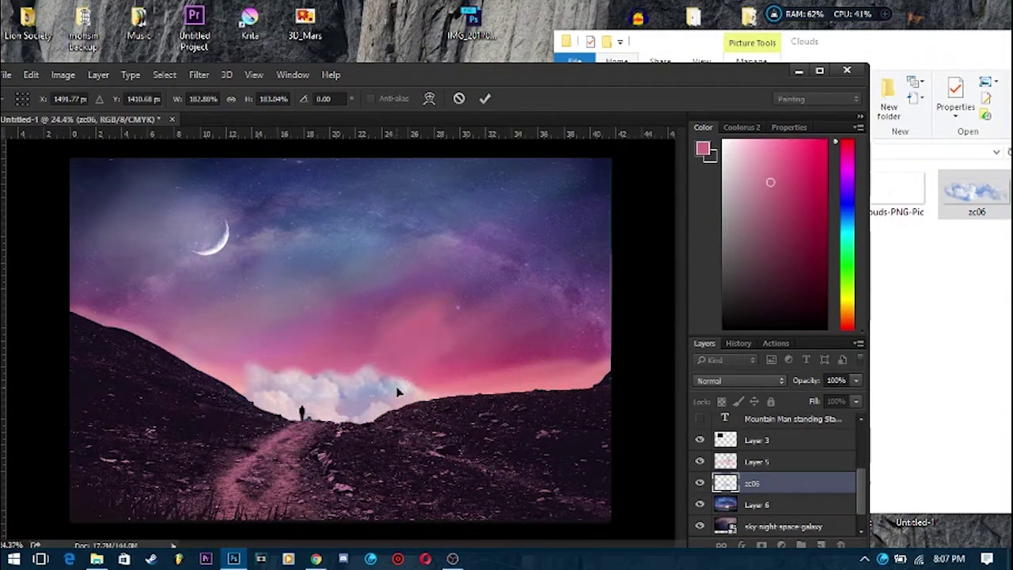
key("Return")
scroll(371, 402, "up", 2)
scroll(443, 403, "down", 2)
Duplicate the zc06 clouds leftward along the horizon and select all zc06 layers.
mouse_move(379, 388)
left_mouse_down()
mouse_move(483, 364)
mouse_move(585, 380)
mouse_move(165, 389)
left_mouse_up()
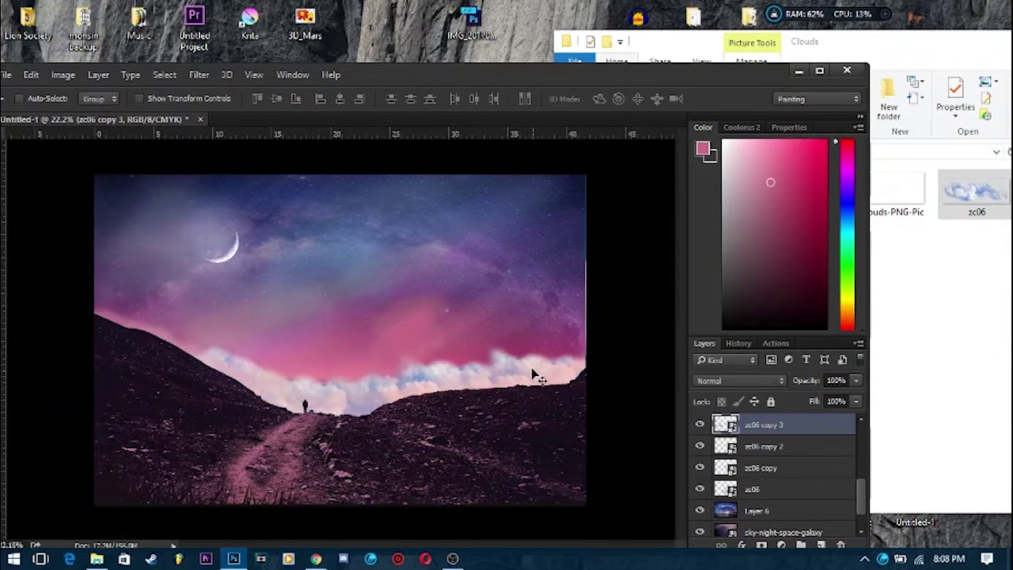
scroll(537, 383, "up", 1)
left_click_drag(459, 436, 287, 431)
scroll(287, 431, "up", 1)
scroll(288, 431, "down", 2)
left_click(792, 510, "shift")
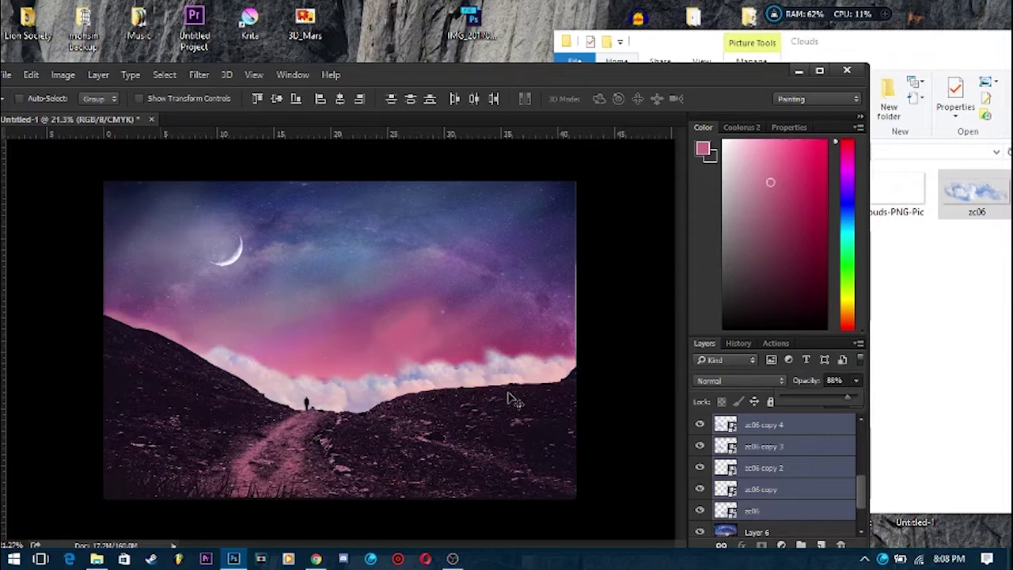
left_click(1009, 372)
Add the bkg_clouds3 image, move it over the sky and scale it larger.
left_click_drag(719, 226, 490, 275)
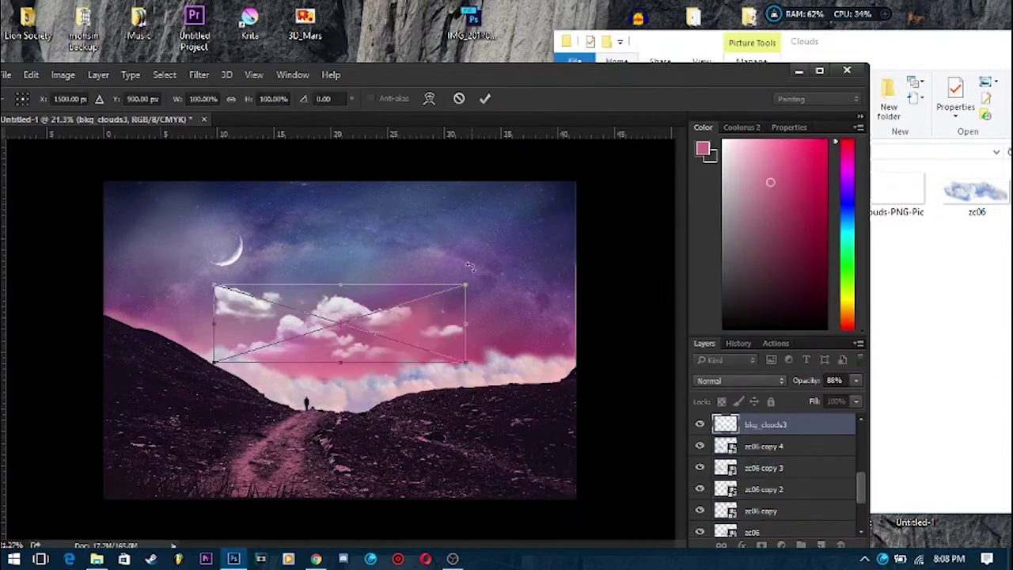
left_click_drag(562, 290, 437, 311)
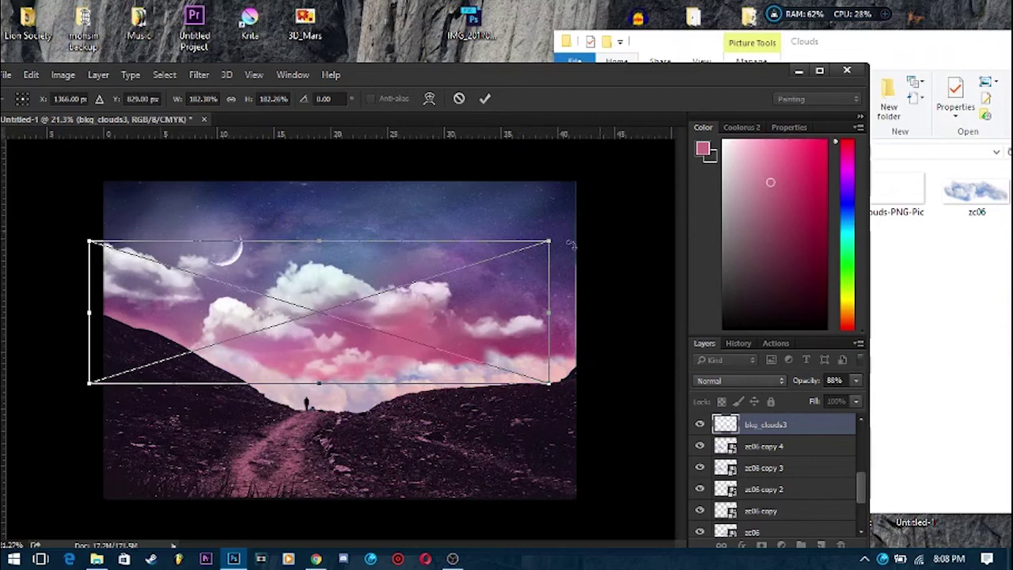
left_click_drag(571, 245, 565, 214)
key("Return")
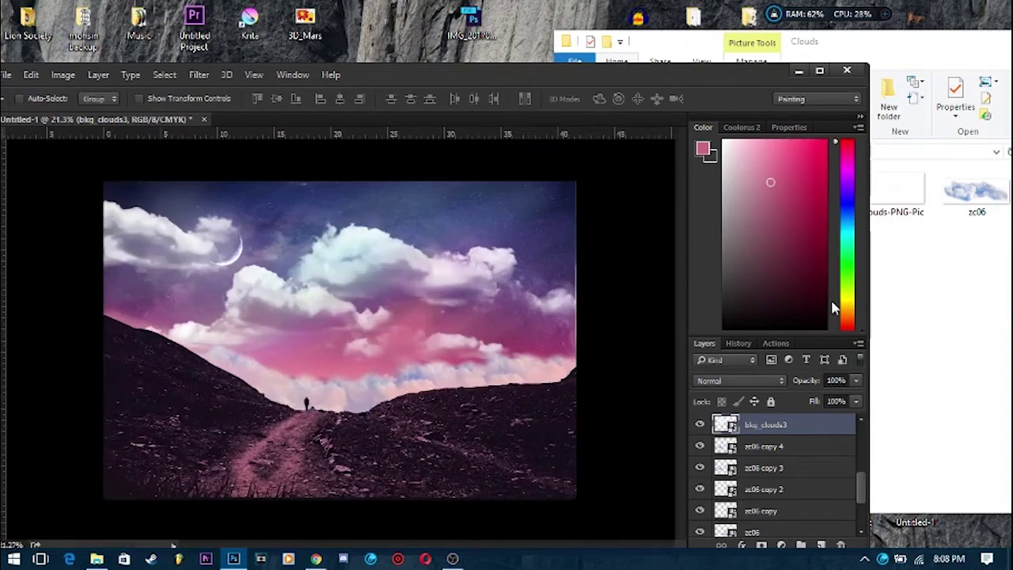
Add the cirrus-fs8 clouds at 62% opacity and enlarge them past the canvas edges.
left_click(933, 317)
left_click_drag(809, 192, 361, 269)
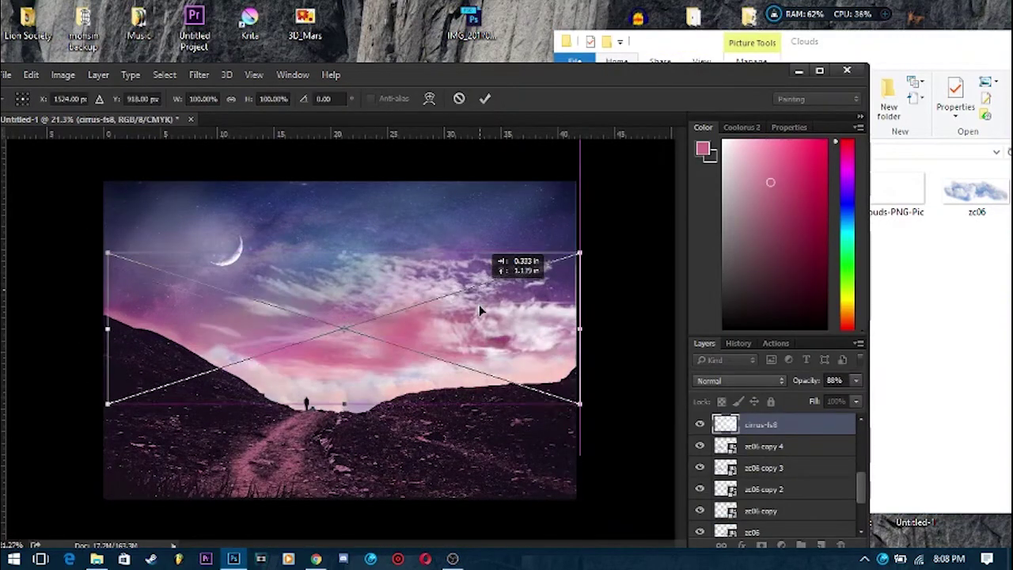
key("Return")
left_click(855, 380)
mouse_move(850, 402)
left_mouse_down()
mouse_move(828, 403)
mouse_move(860, 403)
left_mouse_up()
left_click_drag(589, 265, 443, 286)
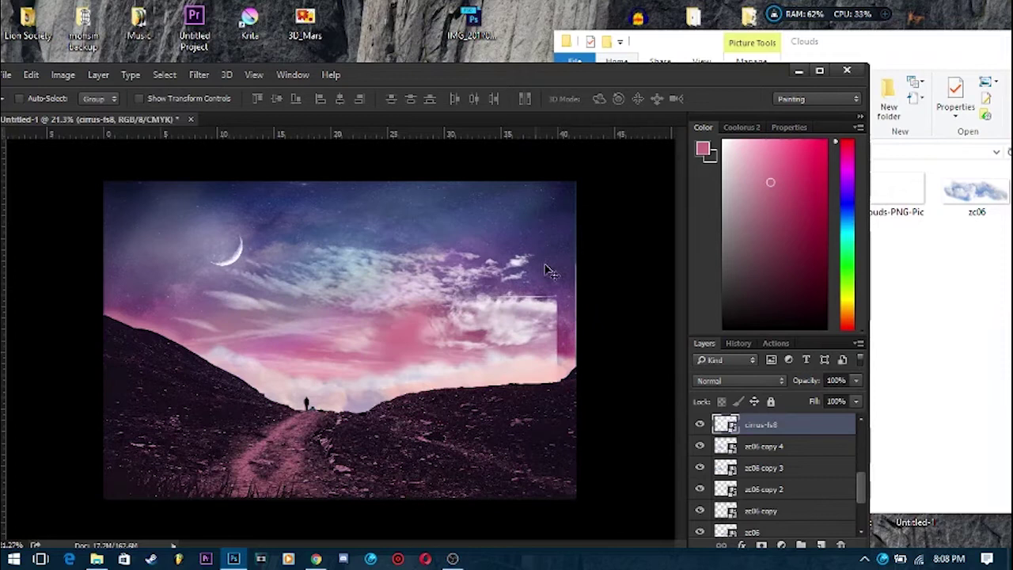
key("ctrl+t")
mouse_move(557, 244)
left_mouse_down()
mouse_move(652, 213)
mouse_move(673, 175)
left_mouse_up()
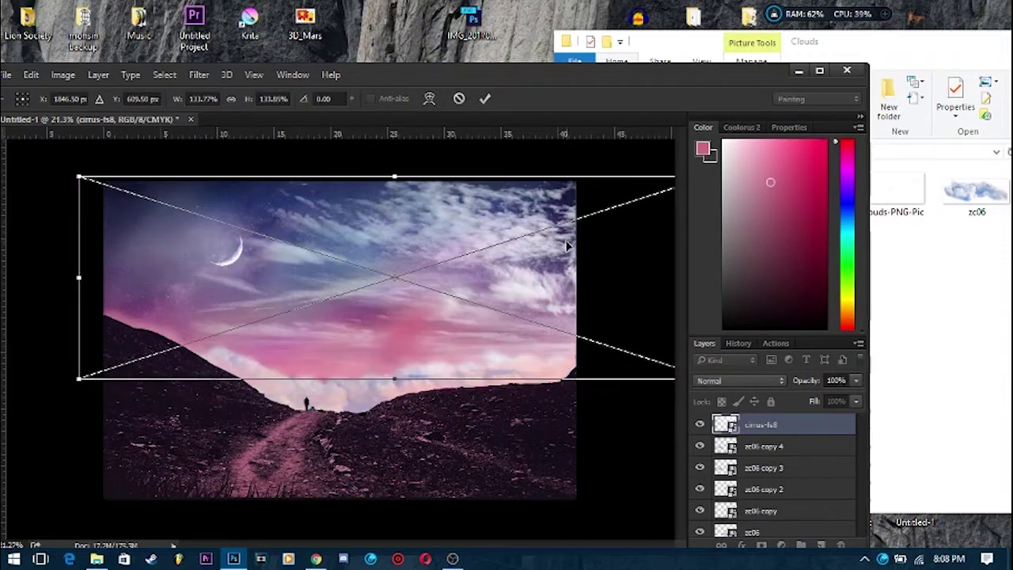
key("Return")
scroll(261, 277, "up", 1)
Fade the zc06 horizon clouds and lower cirrus-fs8 to 24% opacity.
left_click(855, 379)
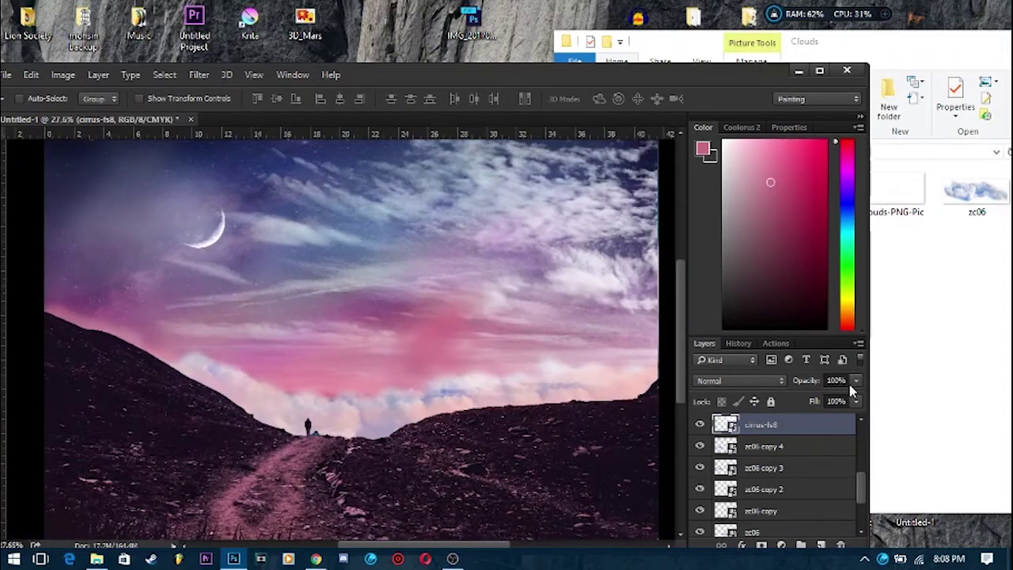
left_click_drag(856, 400, 811, 400)
left_click(764, 446)
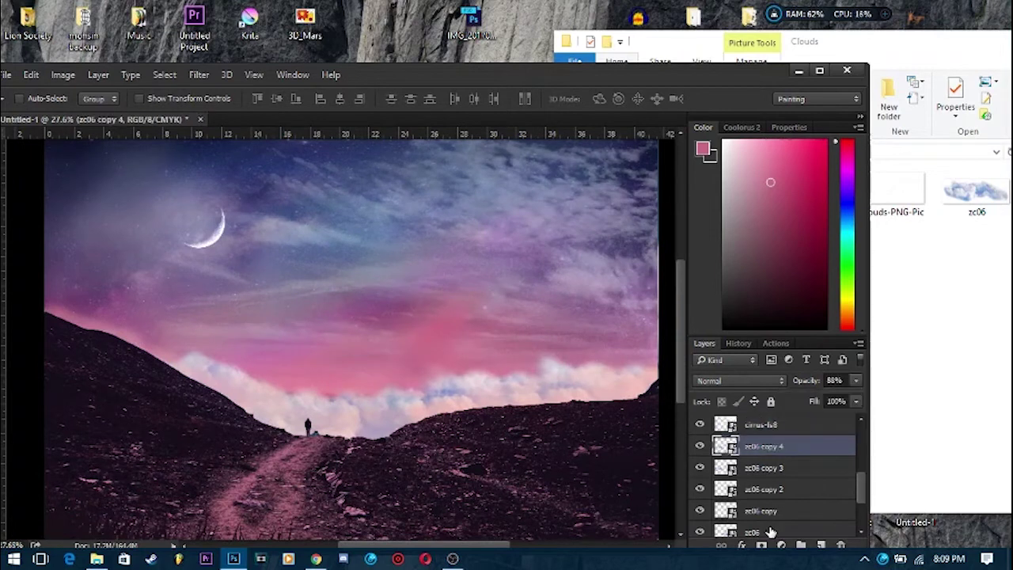
left_click(763, 531, "shift")
left_click(855, 379)
left_click_drag(856, 400, 788, 405)
scroll(463, 384, "down", 2)
scroll(289, 312, "up", 3)
scroll(290, 312, "down", 2)
left_click(786, 427)
left_click(856, 379)
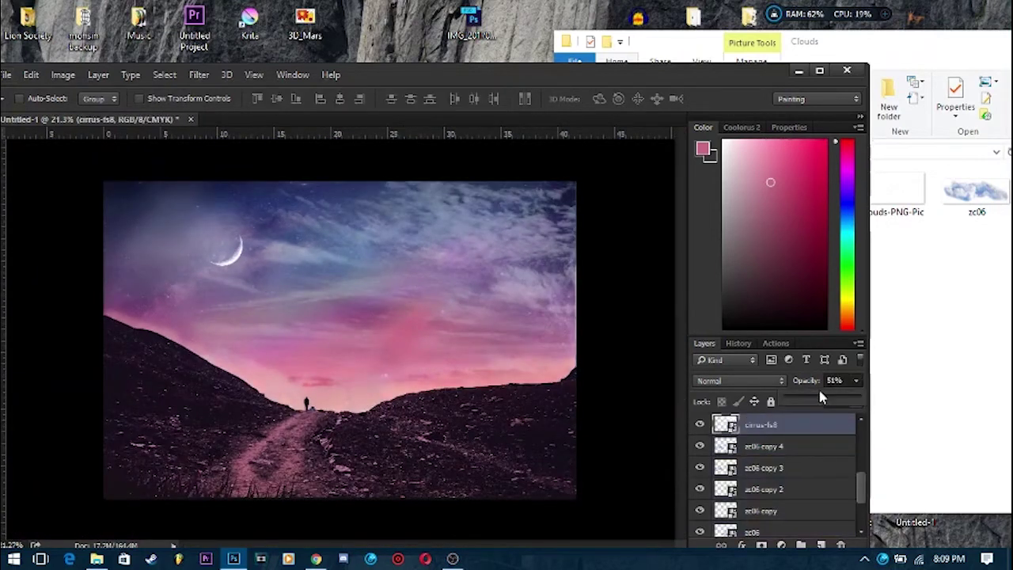
left_click_drag(811, 400, 799, 400)
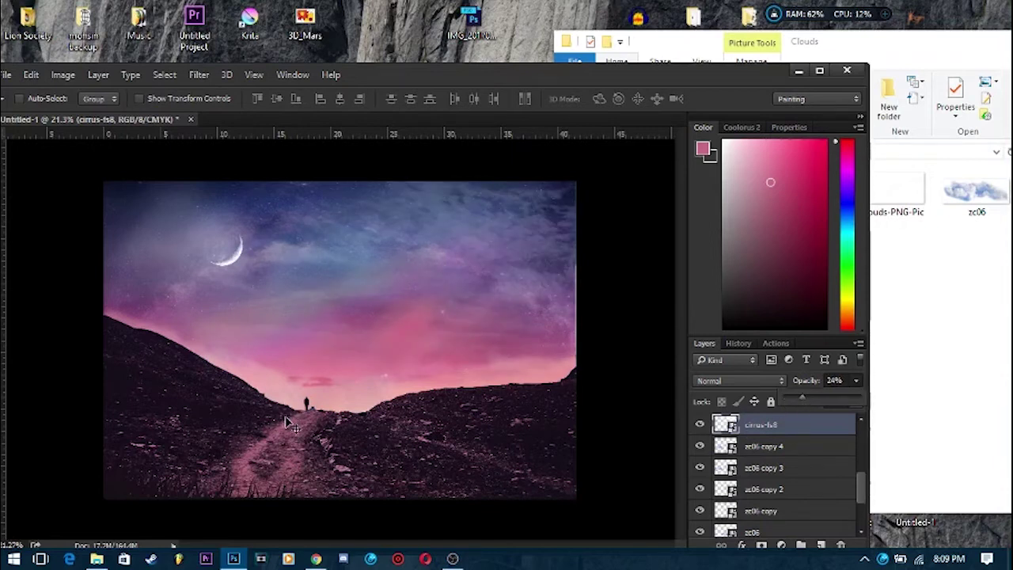
left_click(821, 72)
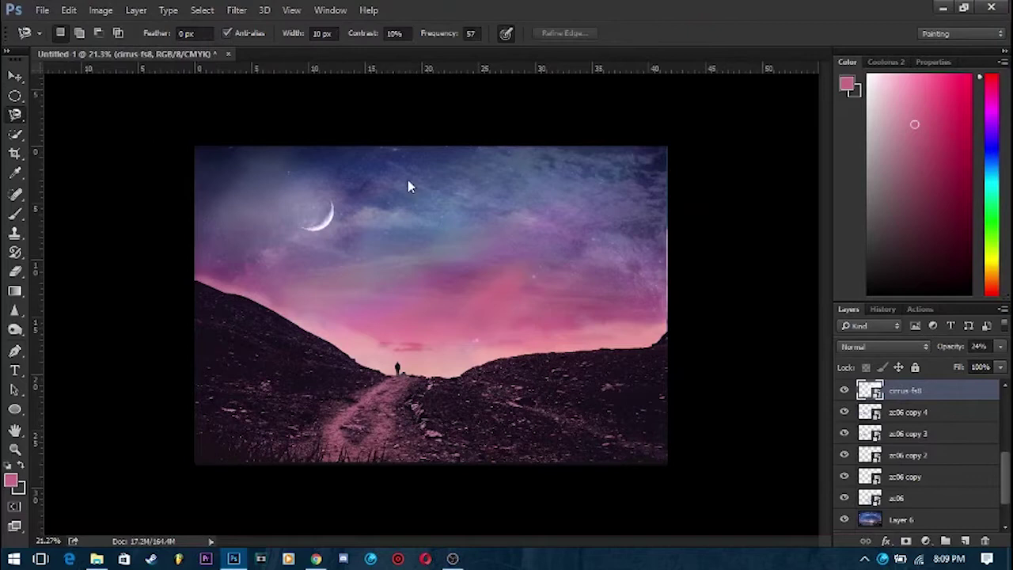
Outline a beam from the moon with the Polygonal Lasso and brighten it with Curves.
right_click(15, 114)
left_click(75, 125)
scroll(328, 219, "up", 1)
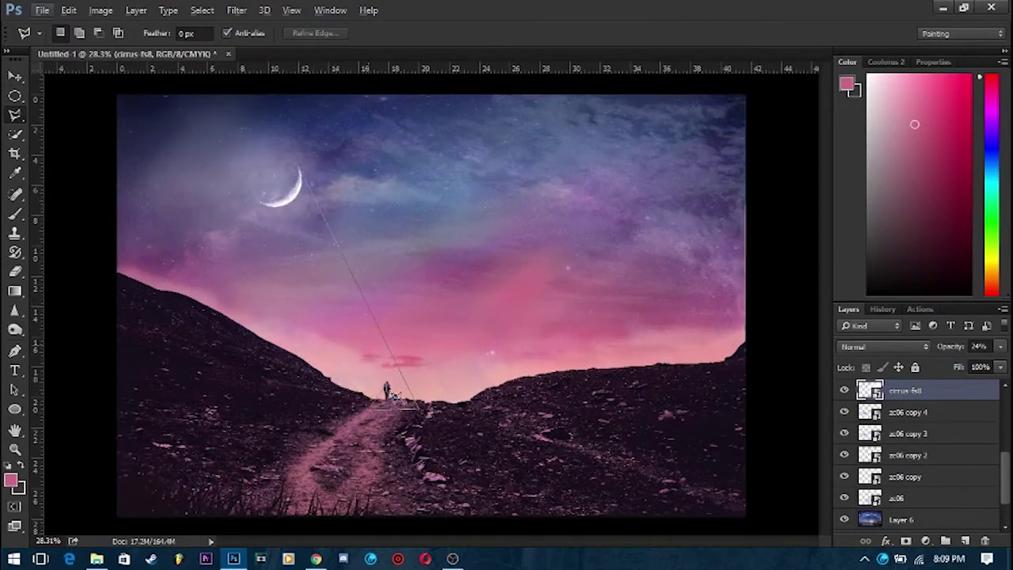
left_click(303, 180)
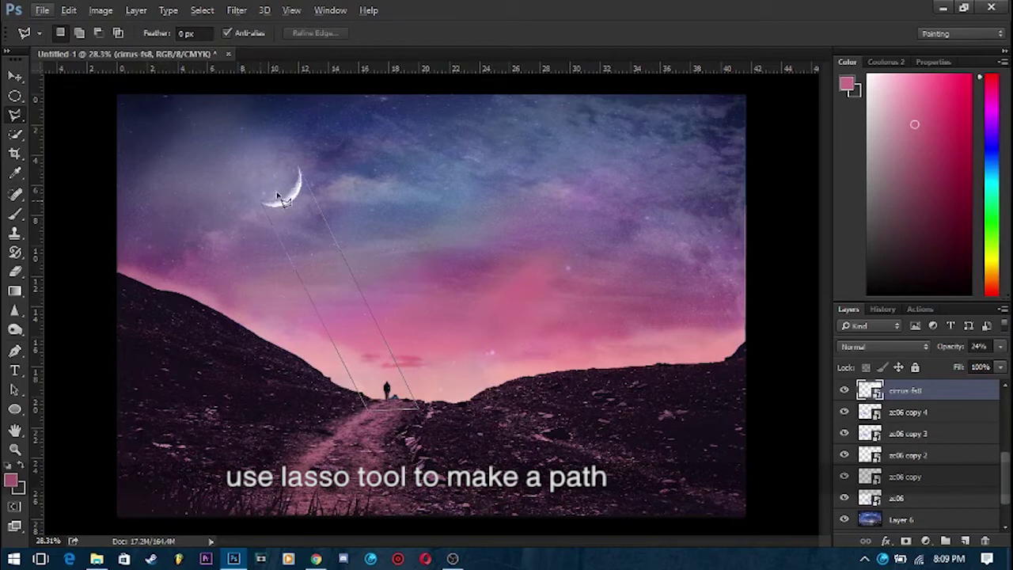
left_click(926, 540)
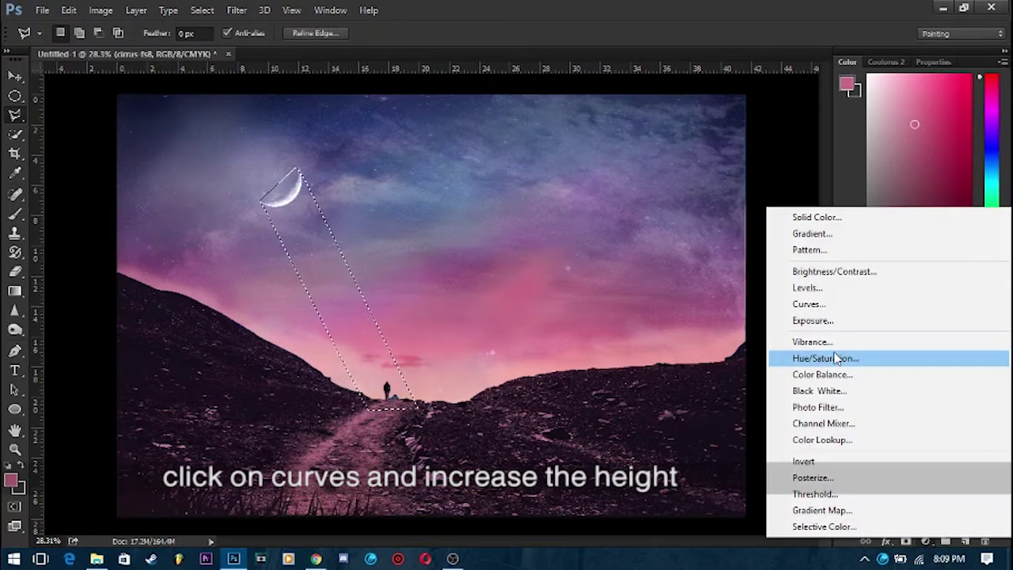
left_click(806, 304)
left_click_drag(904, 222, 905, 179)
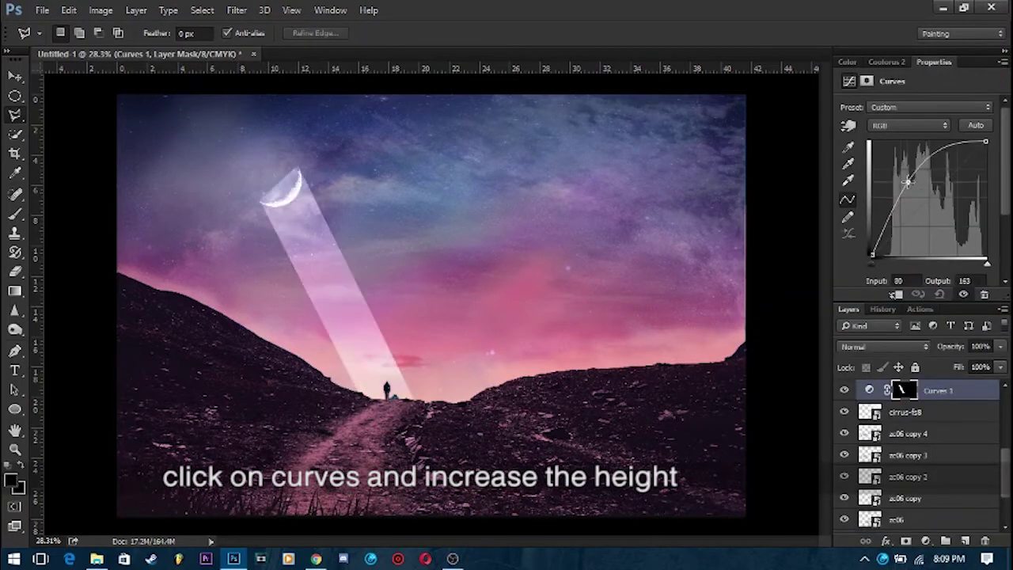
Soften the beam's Curves mask with a Gaussian Blur.
left_click(237, 10)
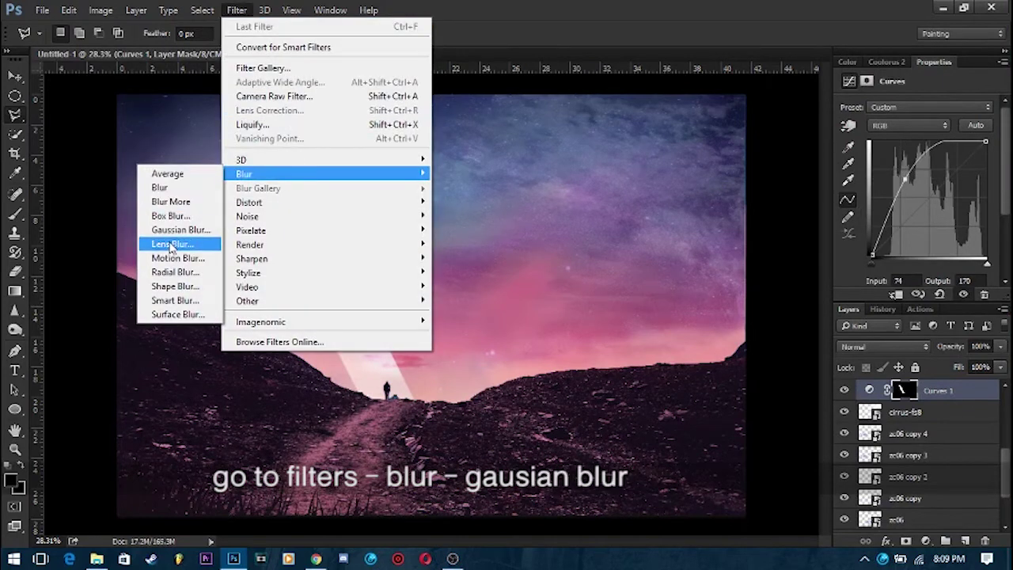
left_click(180, 227)
left_click_drag(728, 420, 750, 420)
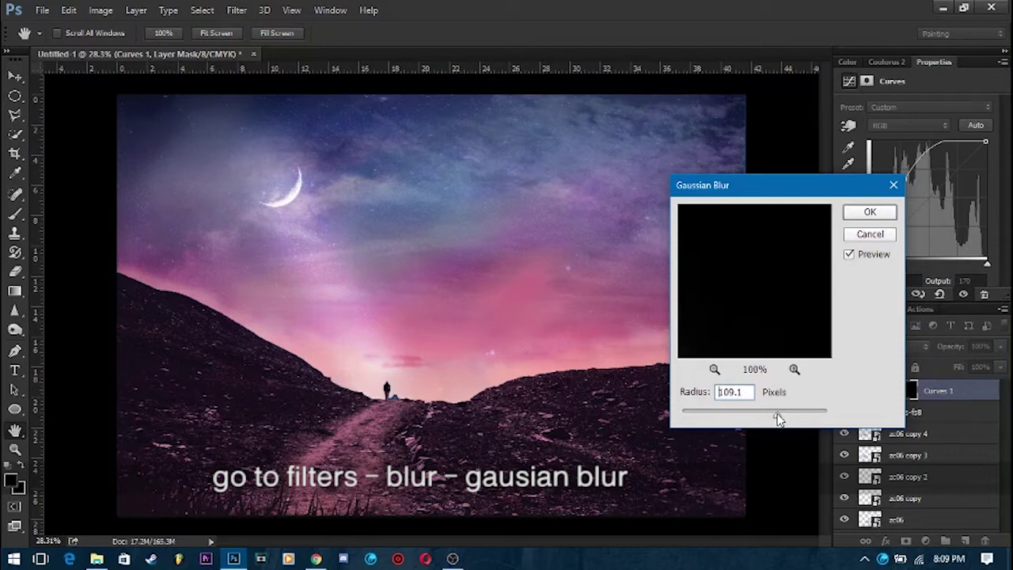
left_click(870, 212)
scroll(479, 334, "down", 1)
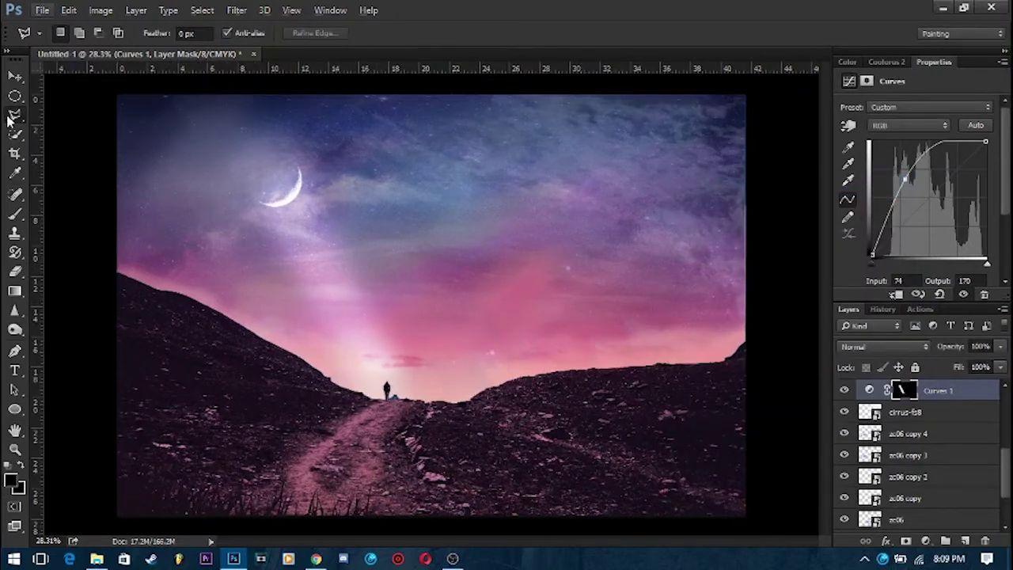
left_click(15, 76)
scroll(391, 254, "up", 1)
left_click(947, 418)
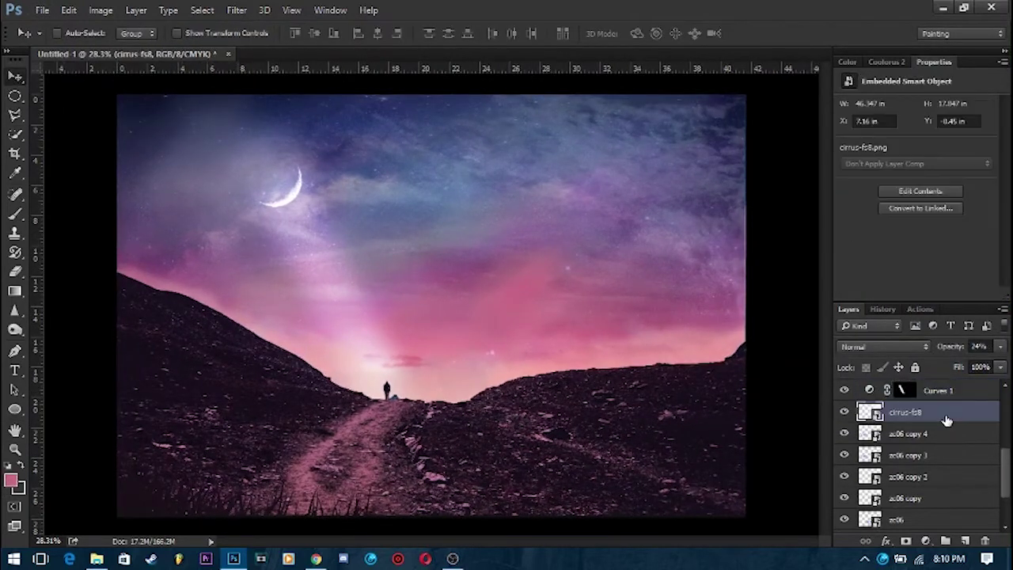
Add empty Layer 7 and dismiss the Curves error about the empty layer.
left_click(964, 540)
left_click(101, 10)
left_click(340, 77)
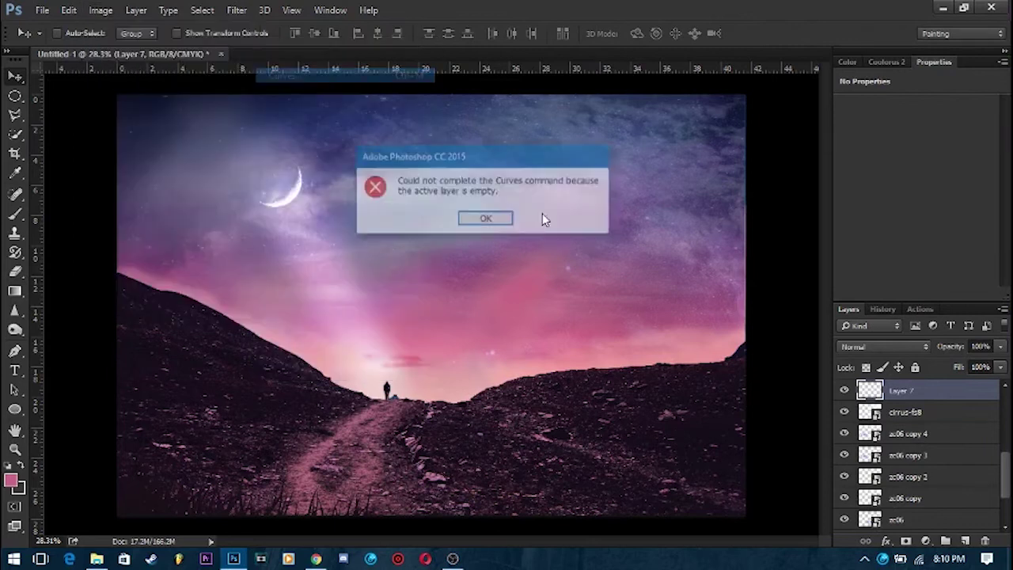
left_click(484, 220)
Select Layer 4 and add empty Layer 8 above it.
scroll(938, 396, "up", 5)
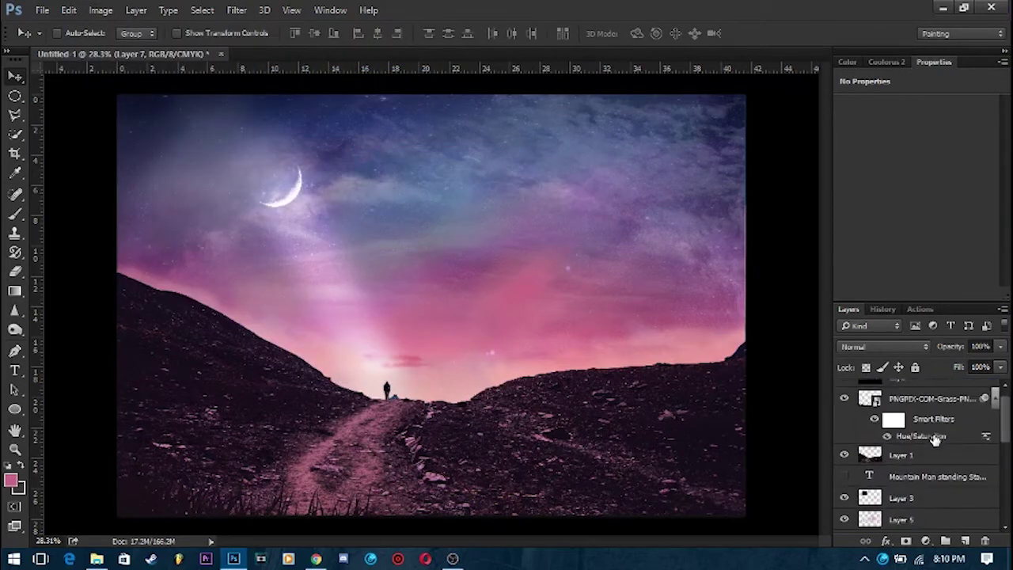
left_click(924, 419)
left_click(901, 390)
left_click(964, 540)
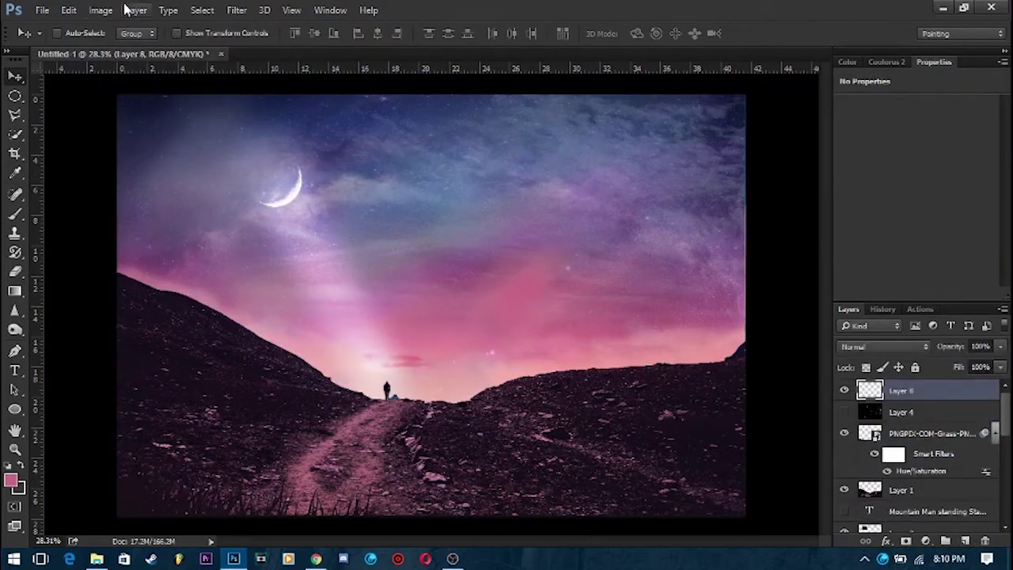
left_click(100, 10)
mouse_move(122, 48)
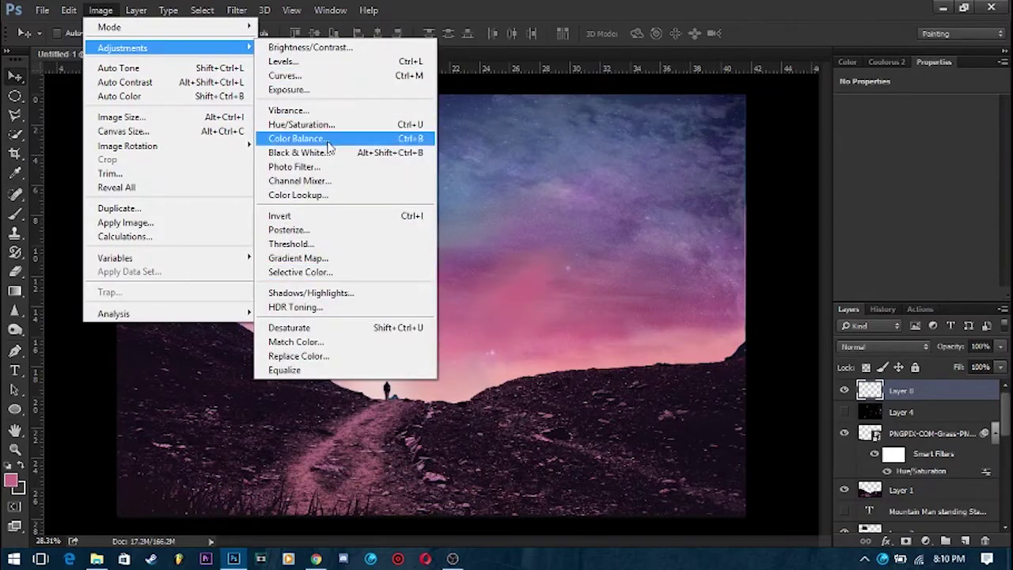
left_click(316, 76)
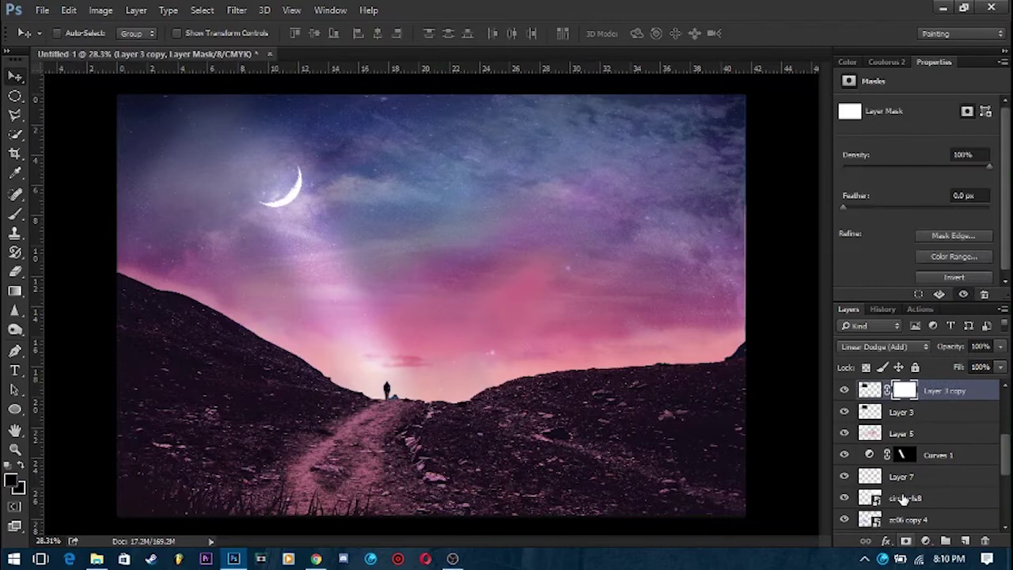
Add a Curves adjustment layer over the whole image and tweak the RGB curve.
left_click(922, 541)
left_click(799, 305)
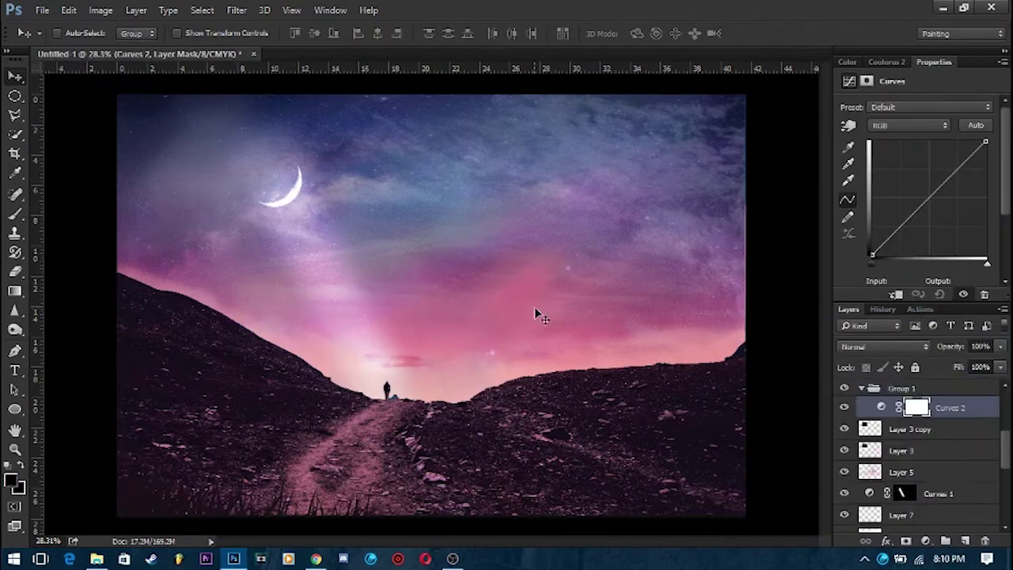
left_click_drag(926, 210, 926, 206)
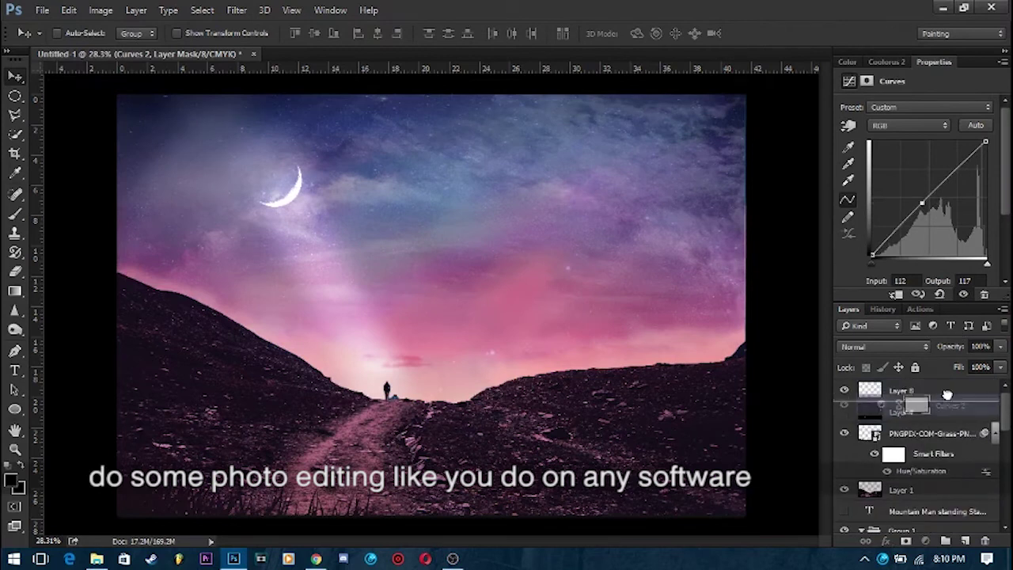
left_click_drag(922, 203, 926, 211)
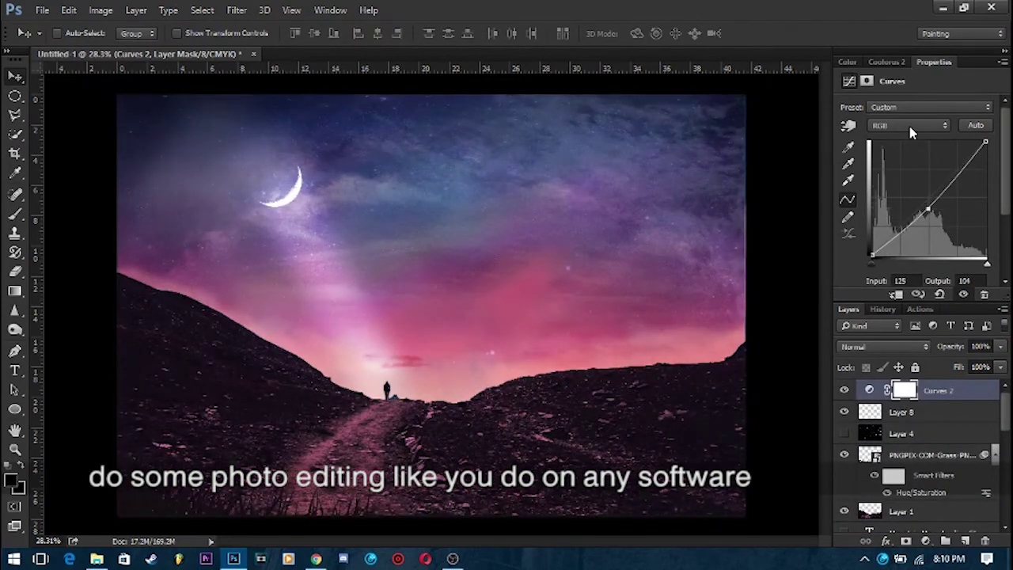
Adjust the Red, Green and Blue channel curves to shift the tint.
left_click(908, 125)
left_click(908, 141)
left_click_drag(928, 198, 932, 203)
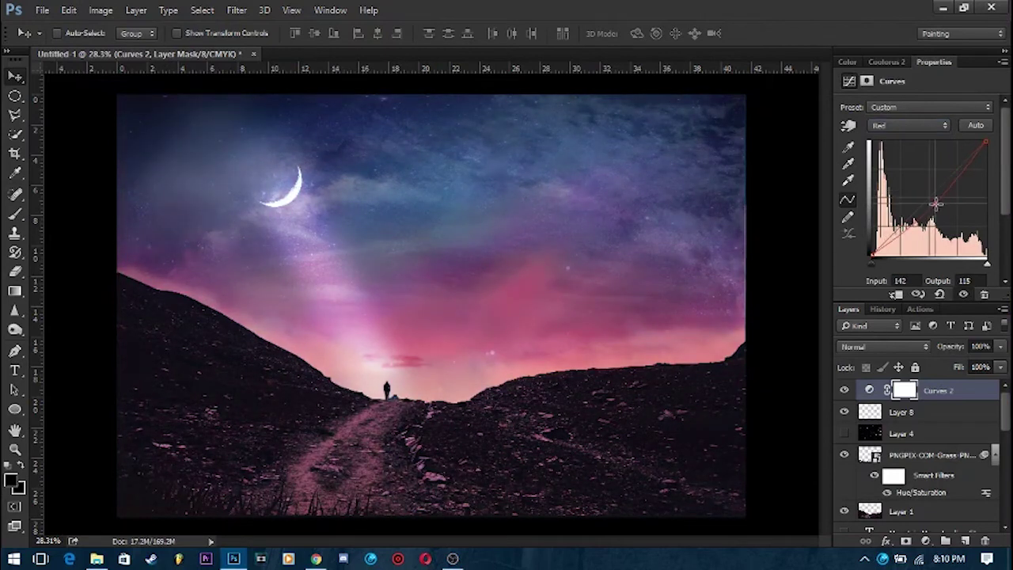
left_click(910, 125)
left_click(909, 141)
left_click_drag(927, 194, 927, 209)
left_click(908, 125)
left_click(908, 141)
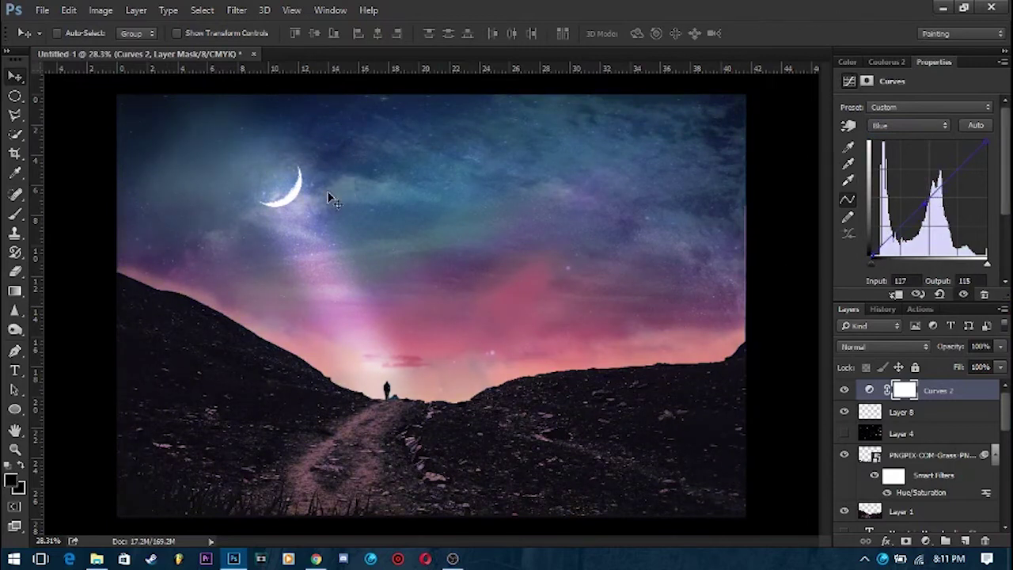
Select the Curves 1 beam mask and show its settings.
scroll(345, 190, "up", 1)
right_click(336, 315)
key("Escape")
scroll(924, 467, "down", 2)
scroll(923, 466, "down", 2)
scroll(924, 467, "down", 2)
left_click(902, 465)
left_click(902, 466)
scroll(384, 293, "down", 1)
Skew the moonbeam mask wider, tilting its base out to the left.
key("ctrl+t")
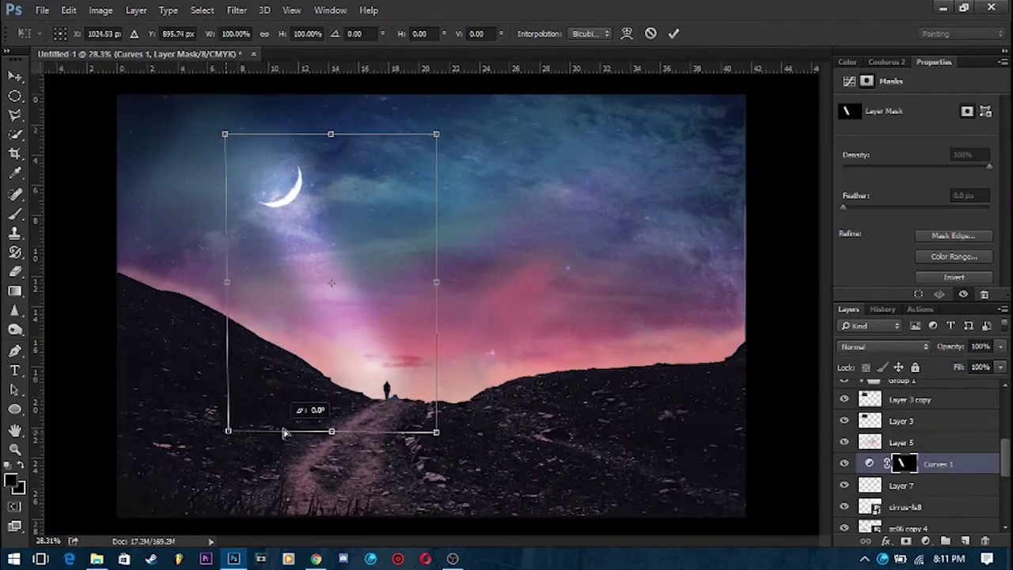
left_click_drag(285, 432, 28, 463)
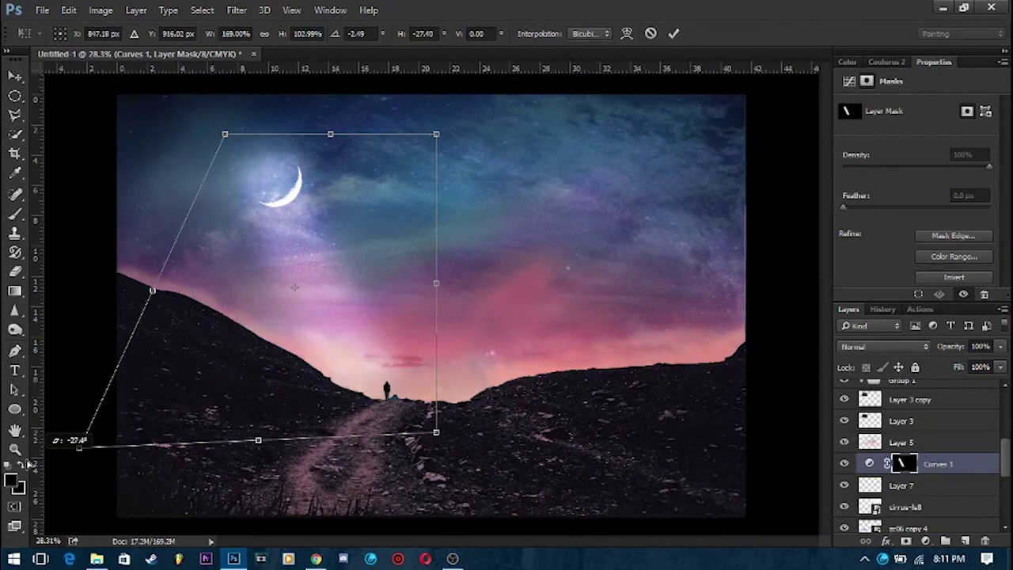
left_click_drag(436, 283, 538, 317)
scroll(342, 253, "down", 2)
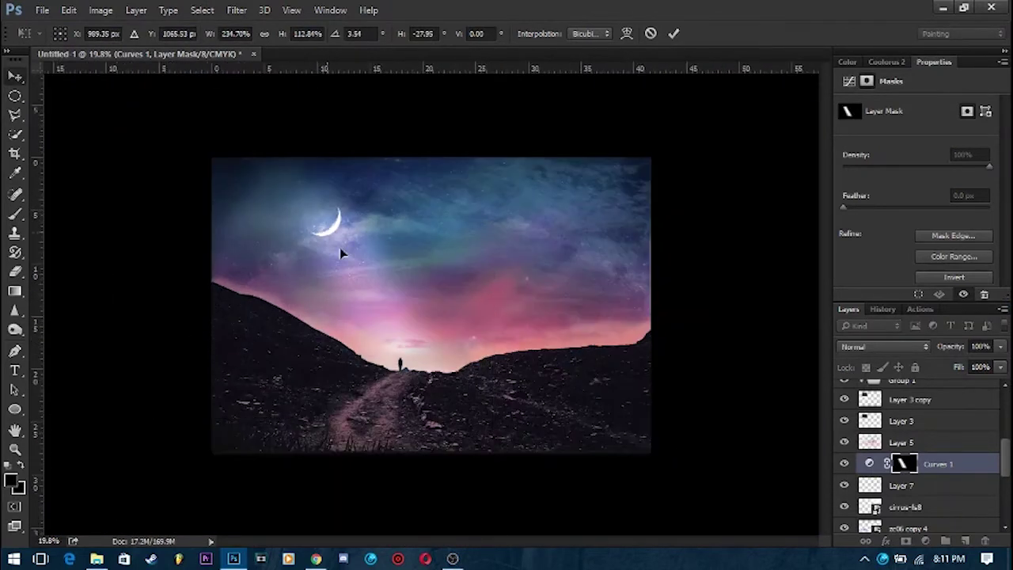
key("Return")
scroll(606, 301, "up", 2)
scroll(672, 300, "down", 1)
scroll(672, 337, "up", 1)
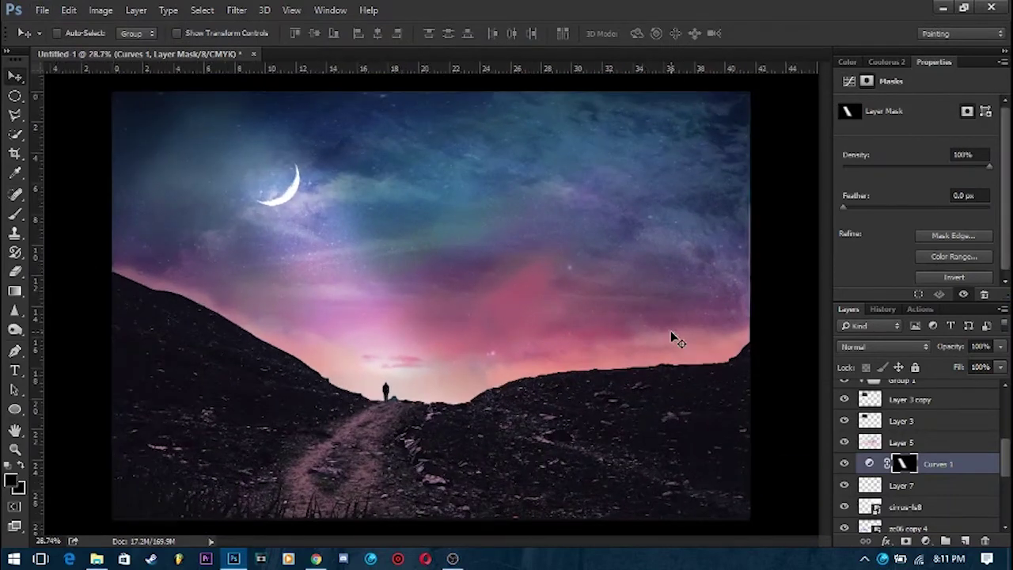
Choose the Brush tool with a soft round preset and white as the foreground colour.
left_click(847, 62)
scroll(946, 412, "down", 5)
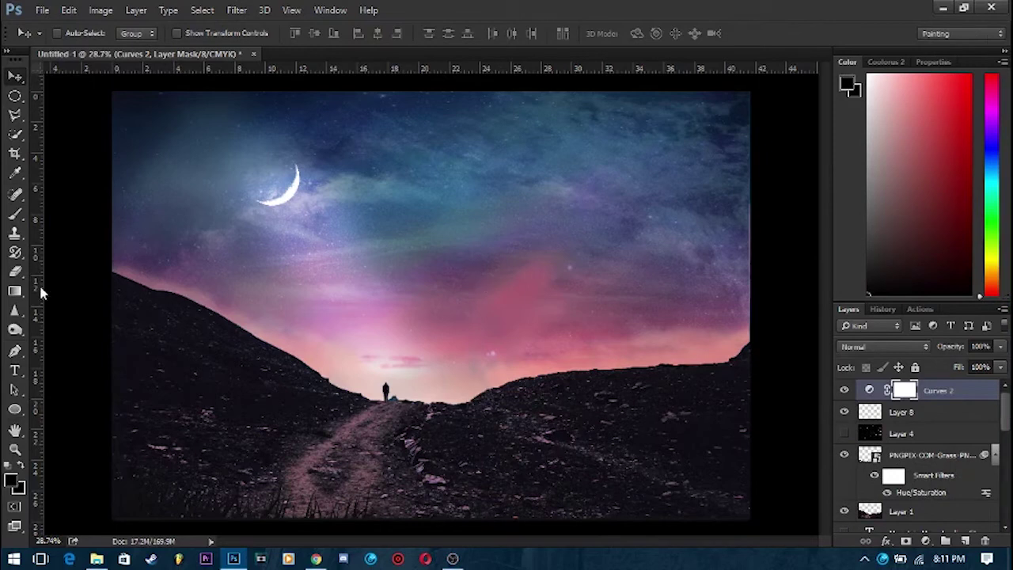
left_click(14, 214)
left_click(75, 34)
scroll(67, 381, "down", 10)
scroll(67, 382, "up", 1)
scroll(67, 381, "up", 2)
left_click(21, 468)
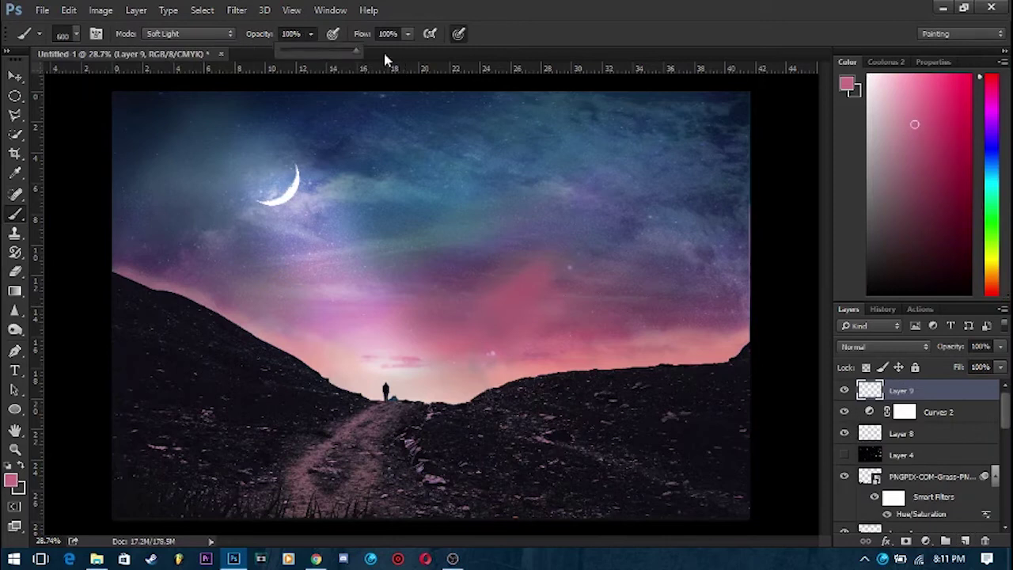
Set the brush back to Normal mode, reset colours, and pick a star scatter brush in dark teal.
left_click(187, 33)
left_click(174, 36)
key("d")
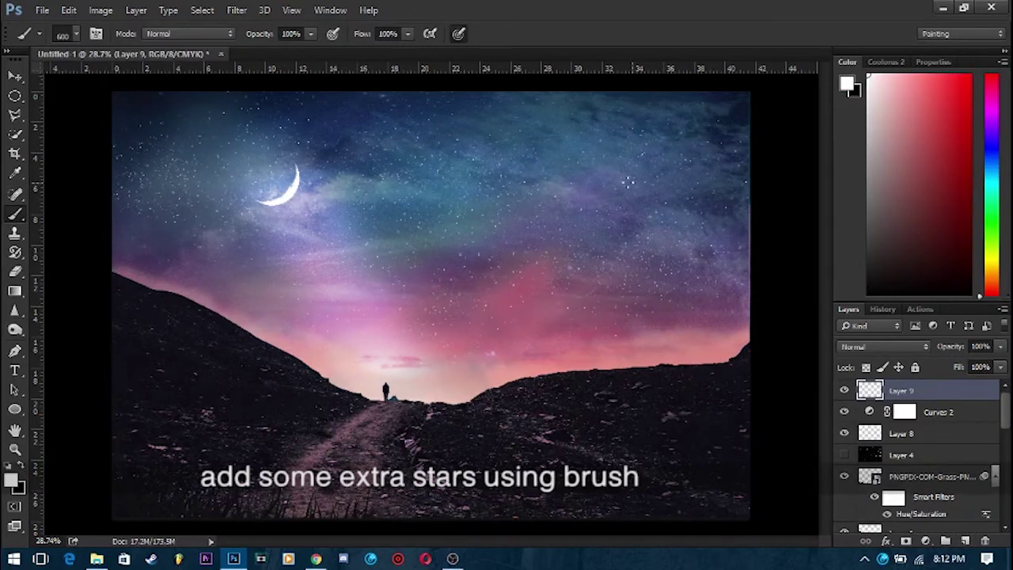
right_click(709, 162)
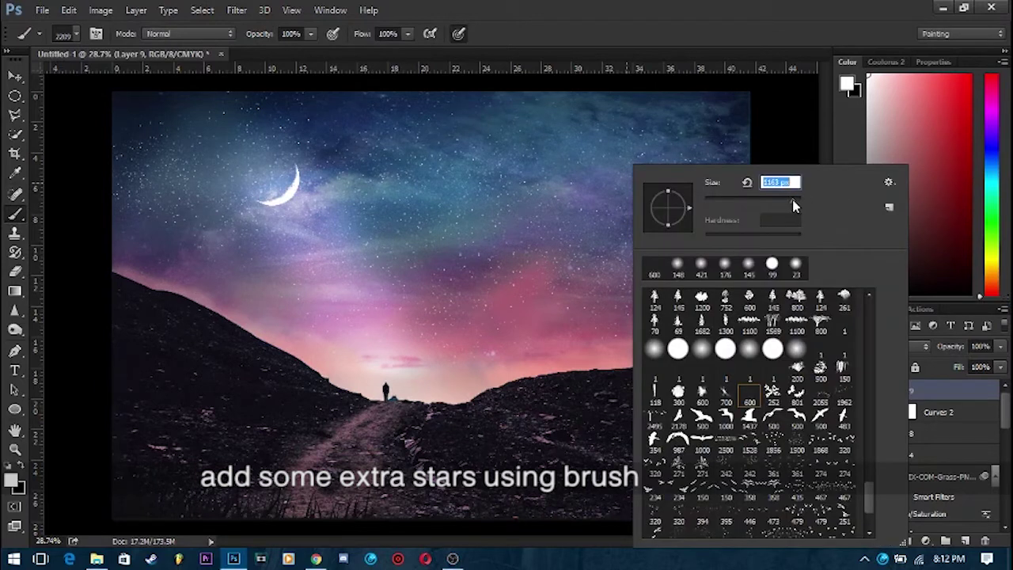
left_click(950, 228)
left_click(987, 185)
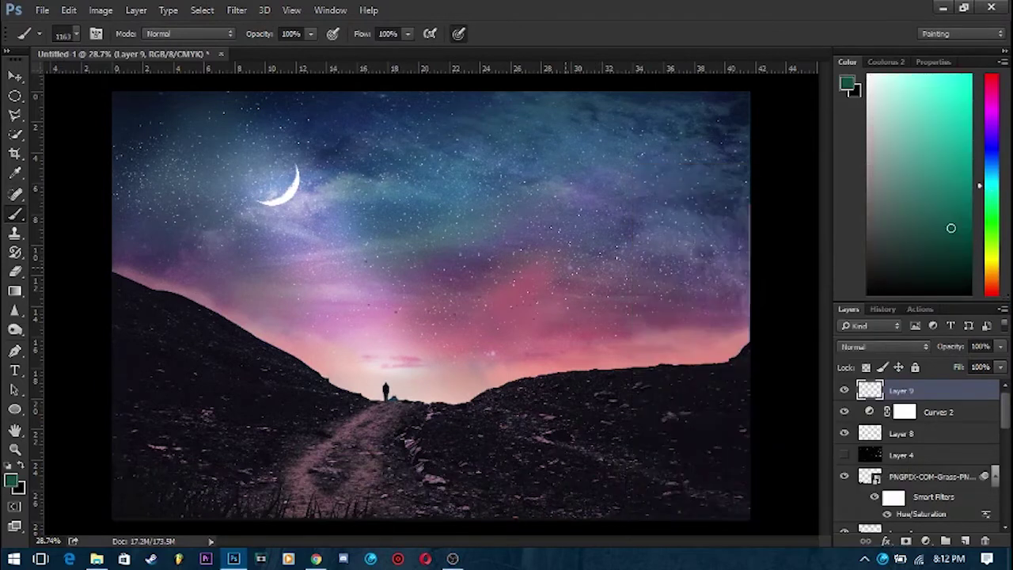
left_click(15, 76)
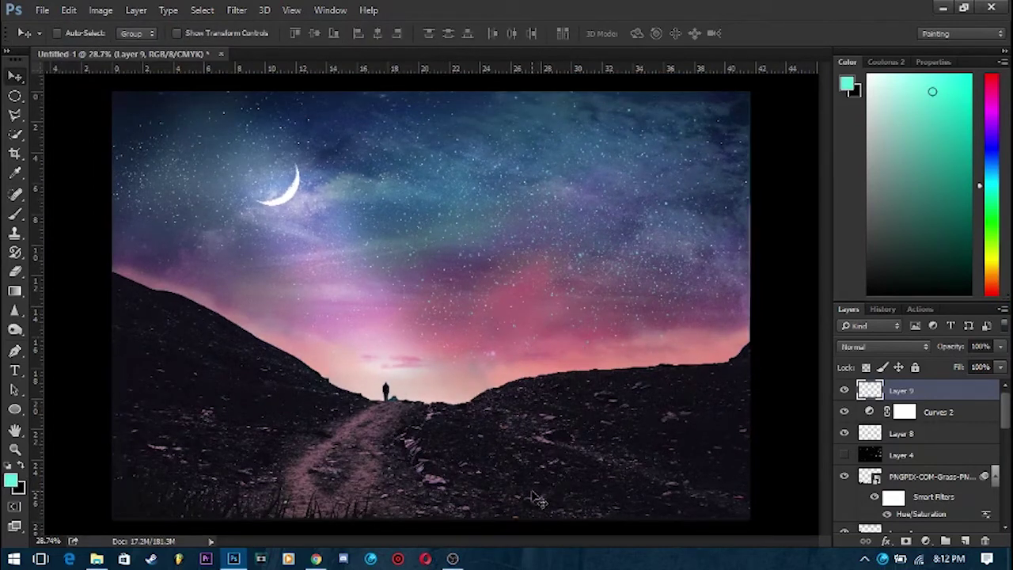
double_click(831, 19)
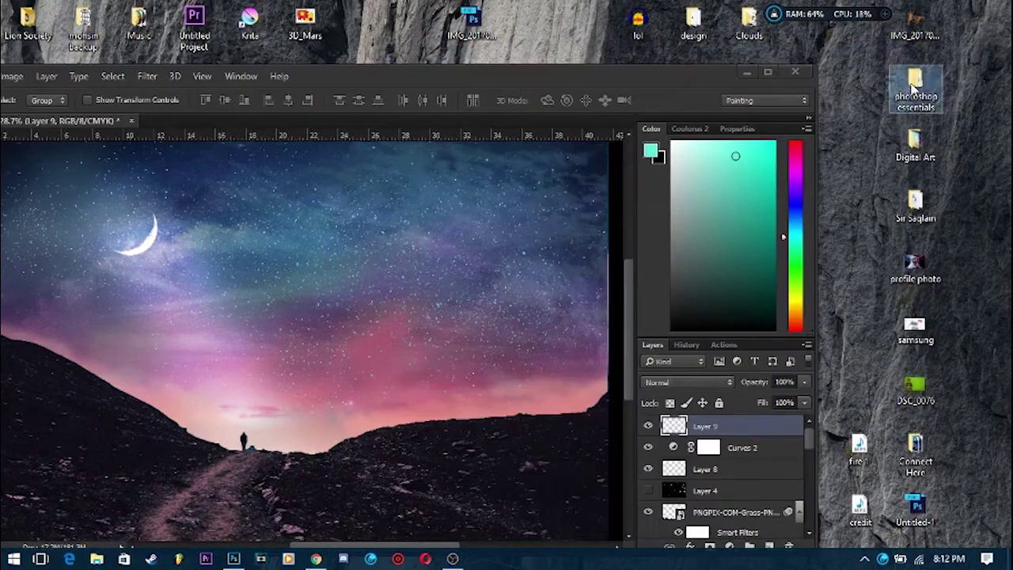
Drag flare 9 from photoshop essentials > big_lens_and_optical_flare_collection onto the canvas over the horizon.
double_click(915, 95)
left_click_drag(648, 70, 770, 64)
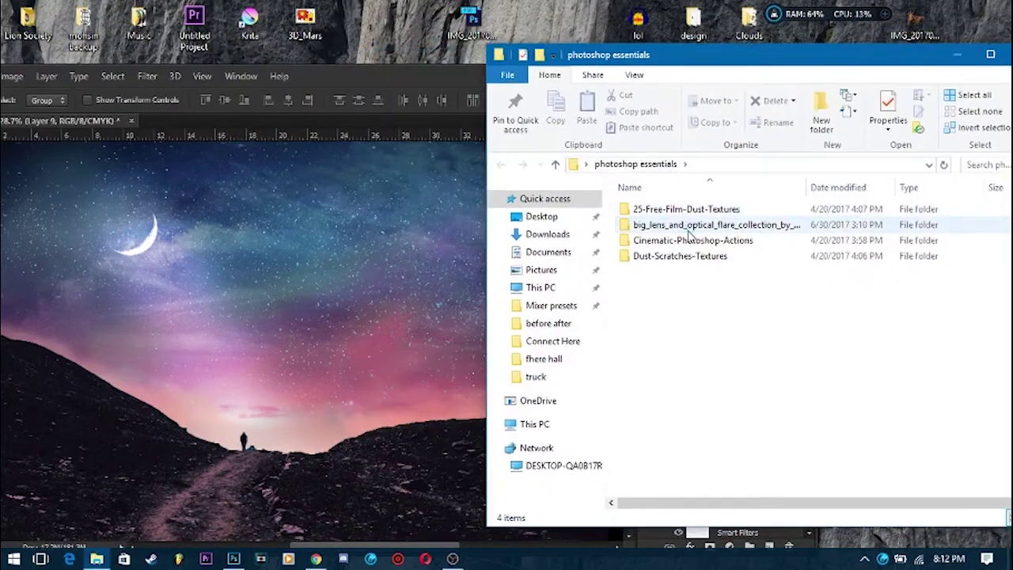
double_click(679, 225)
left_click_drag(899, 261, 315, 418)
key("Return")
left_click(766, 72)
left_click(882, 346)
Set the flare layer to Linear Dodge (Add) and move its glow onto the hiker.
left_click(878, 328)
key("Up")
key("Up")
key("Up")
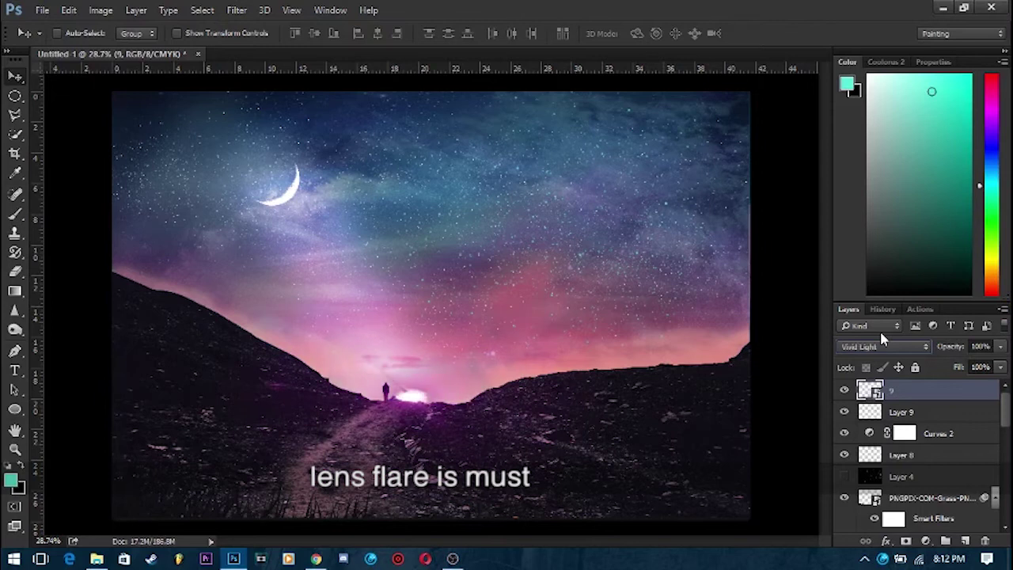
key("Up")
key("Up")
key("Up")
key("Up")
key("Up")
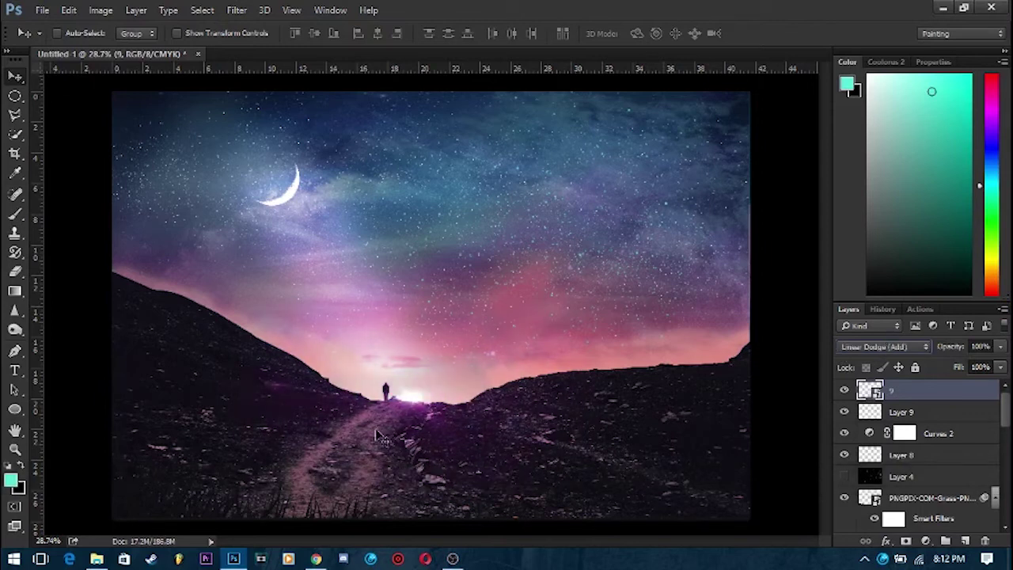
mouse_move(388, 427)
left_mouse_down()
mouse_move(645, 346)
mouse_move(402, 346)
left_mouse_up()
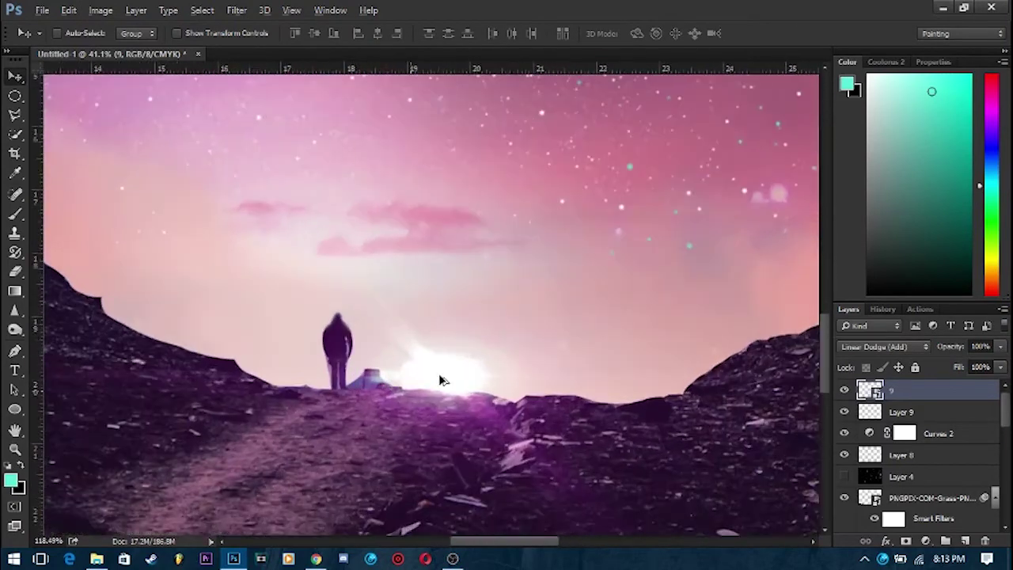
mouse_move(401, 346)
left_mouse_down()
mouse_move(420, 414)
mouse_move(381, 408)
mouse_move(413, 269)
left_mouse_up()
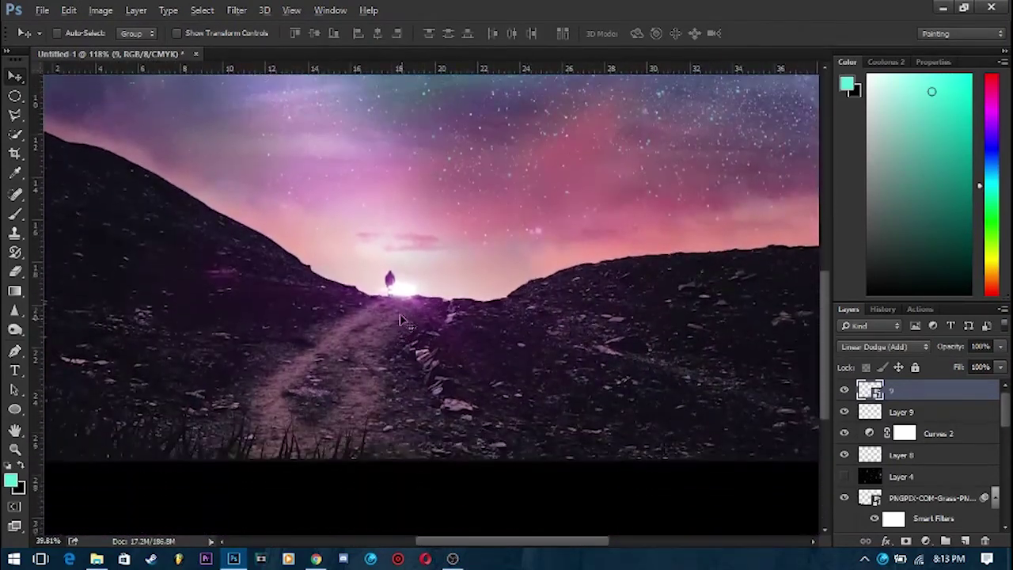
left_click_drag(414, 270, 418, 266)
Rasterize the flare layer, undo the stray teal brush stamps, and pick a near-white paint colour.
scroll(474, 277, "down", 3)
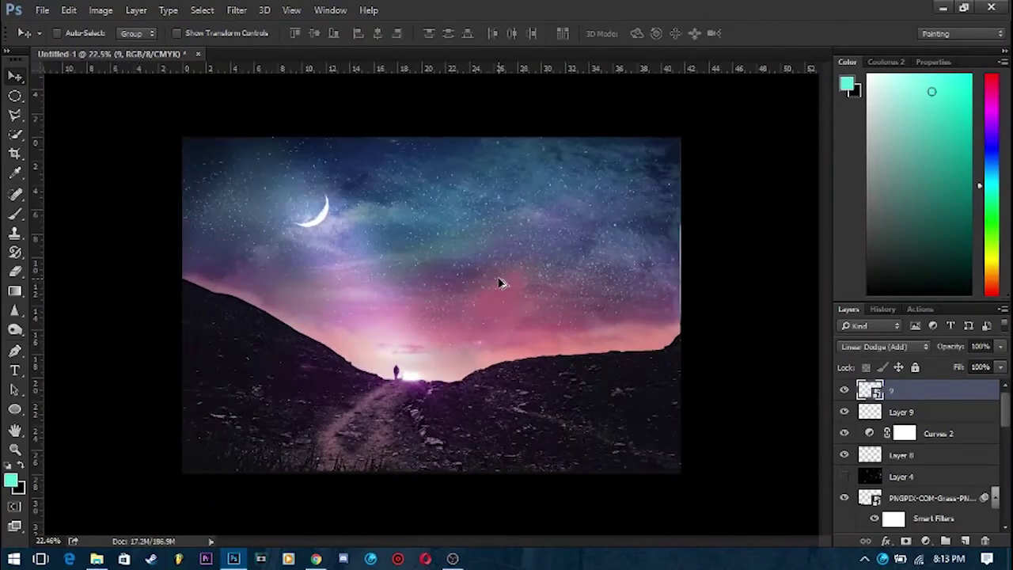
left_click(15, 212)
left_click(67, 33)
scroll(246, 310, "down", 1)
left_click(571, 263)
key("Return")
key("ctrl+z")
left_click(744, 451)
key("ctrl+z")
left_click(881, 90)
left_click(554, 372)
key("ctrl+z")
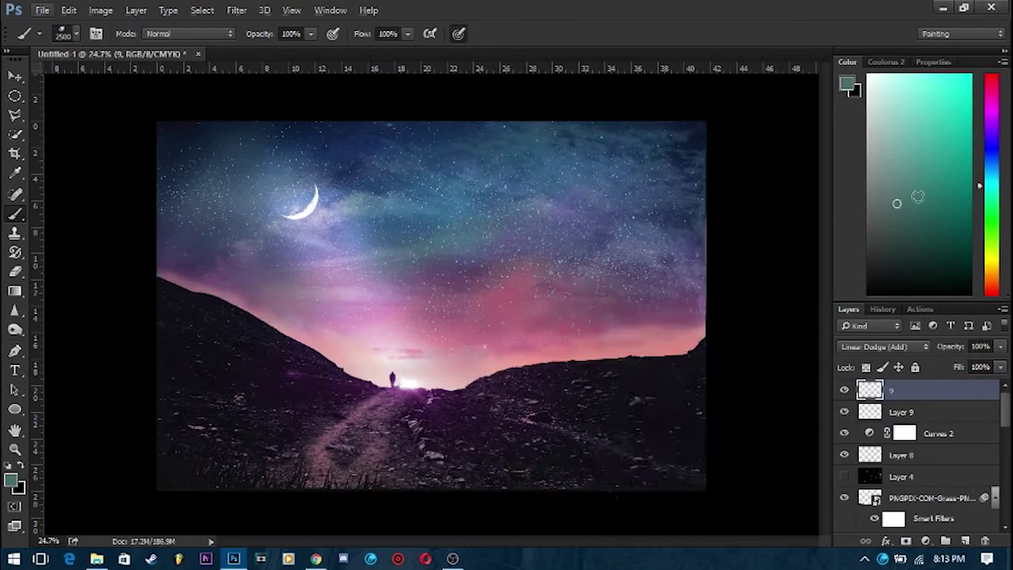
Try several cloud brushes for white clouds across the sky, undoing each attempt.
left_click(680, 403)
key("ctrl+z")
left_click(76, 34)
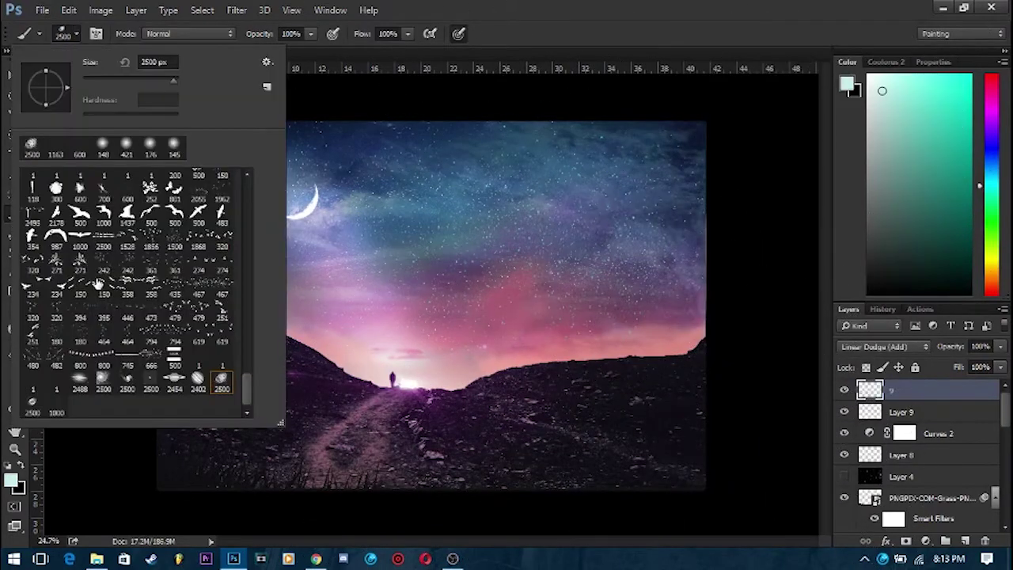
left_click(196, 381)
left_click_drag(247, 389, 247, 301)
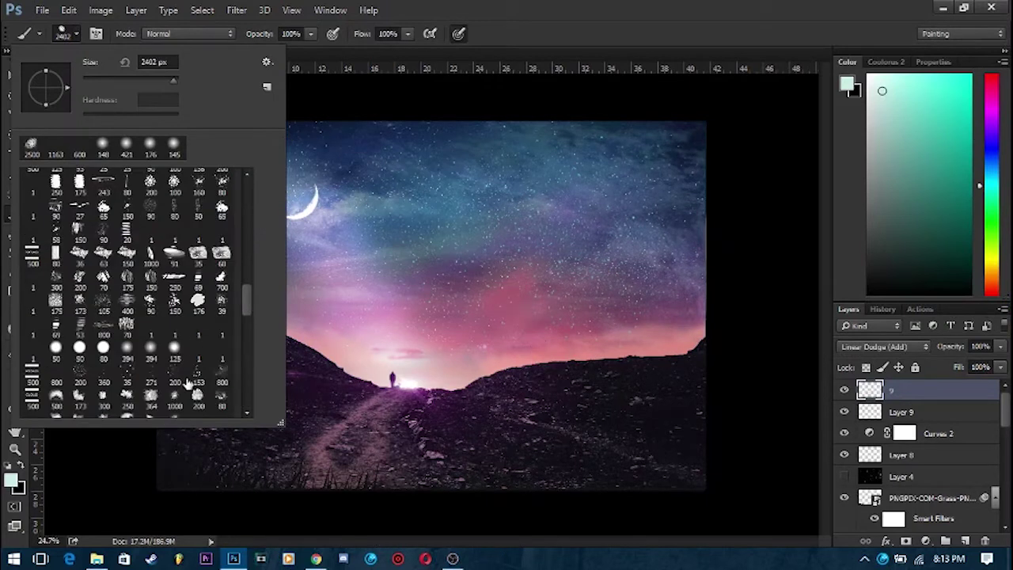
double_click(102, 402)
left_click_drag(229, 167, 609, 228)
key("ctrl+z")
right_click(522, 171)
double_click(554, 372)
left_click_drag(249, 181, 428, 242)
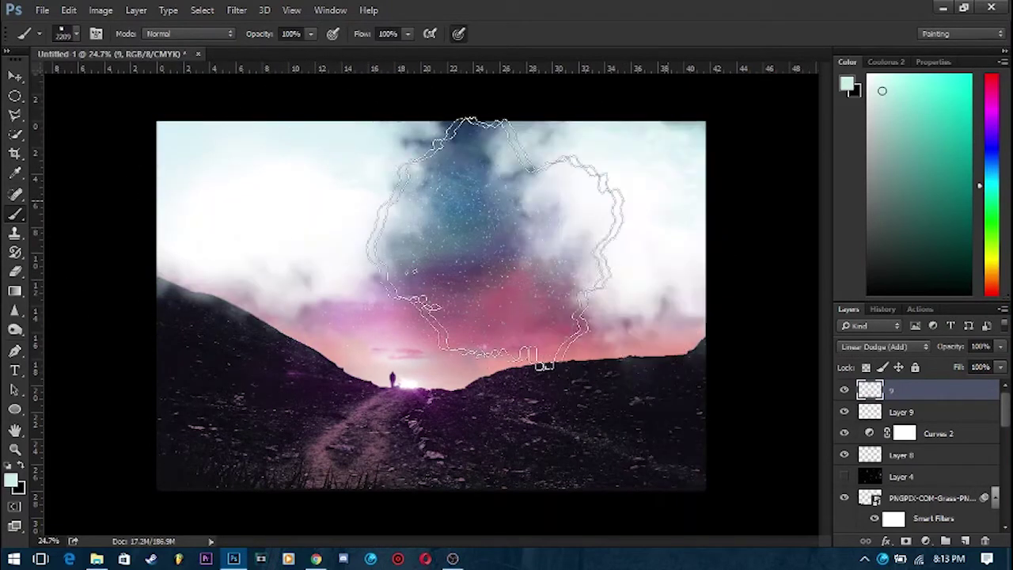
key("ctrl+z")
Paint white mist over the foreground, fade it to about 11% opacity, and set foreground colour #654f75.
left_click_drag(718, 445, 356, 498)
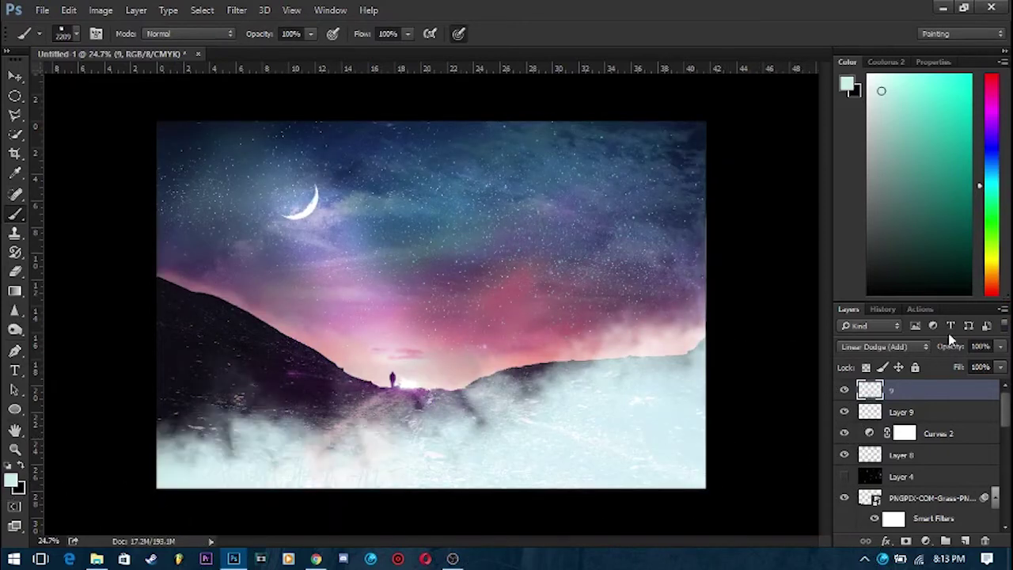
left_click_drag(993, 370, 927, 369)
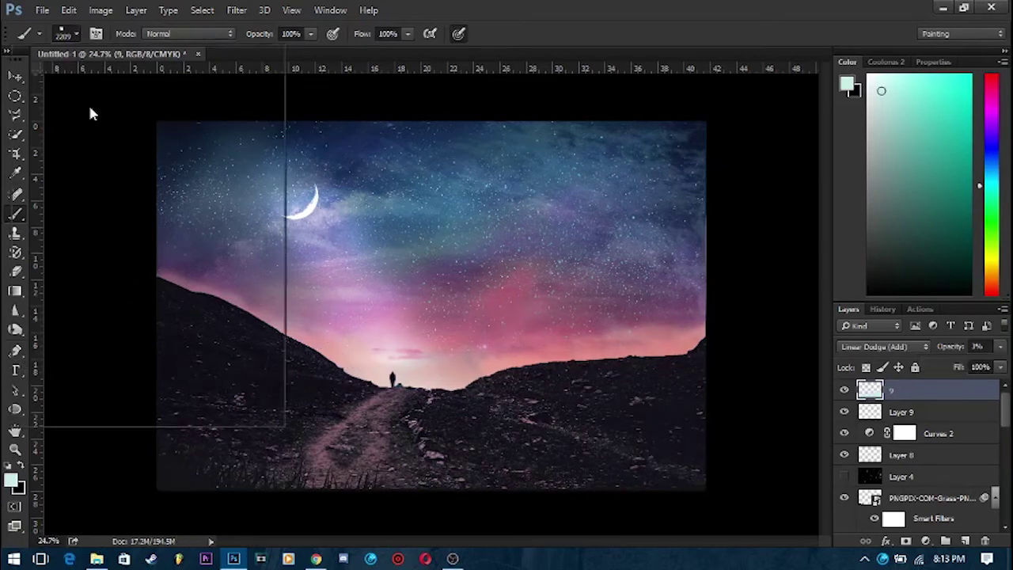
left_click(75, 35)
scroll(246, 348, "down", 5)
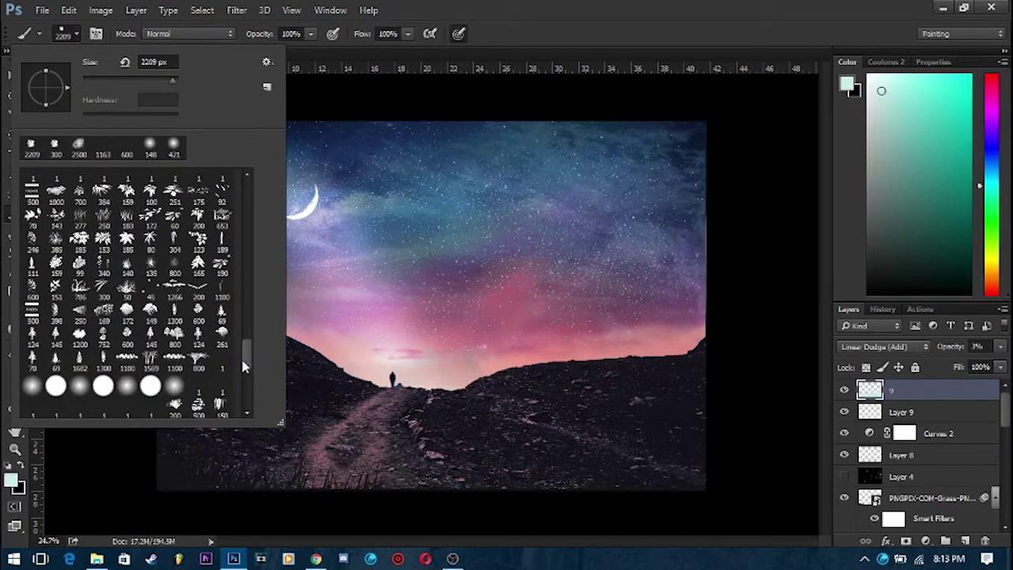
left_click(11, 481)
left_click(554, 387)
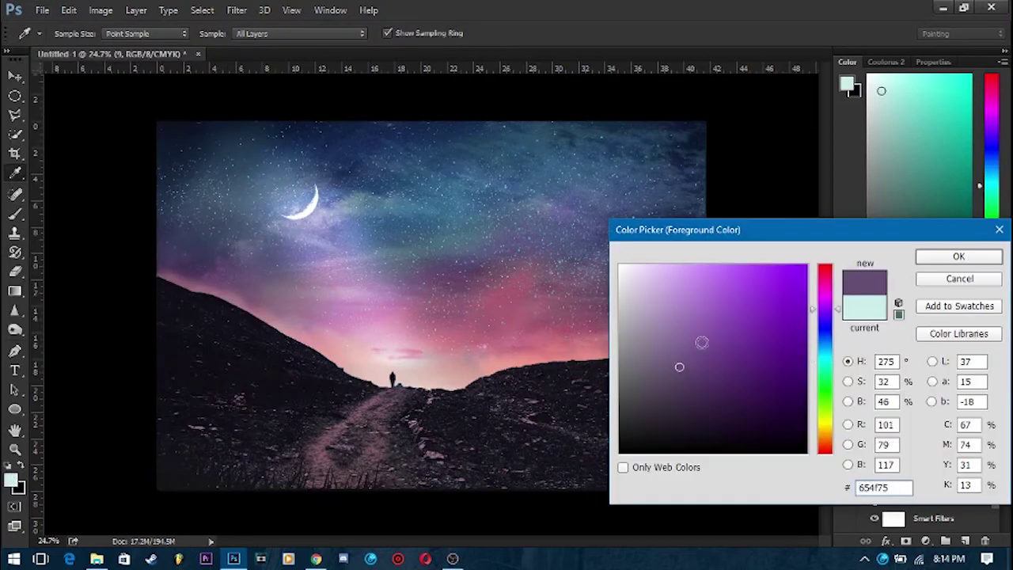
key("Return")
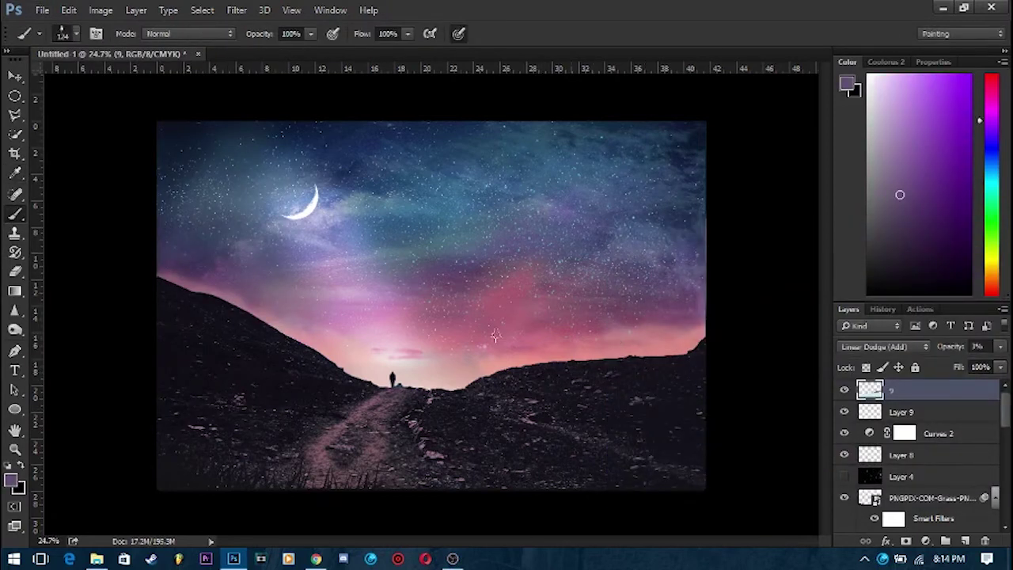
scroll(495, 336, "up", 2)
scroll(494, 336, "up", 3)
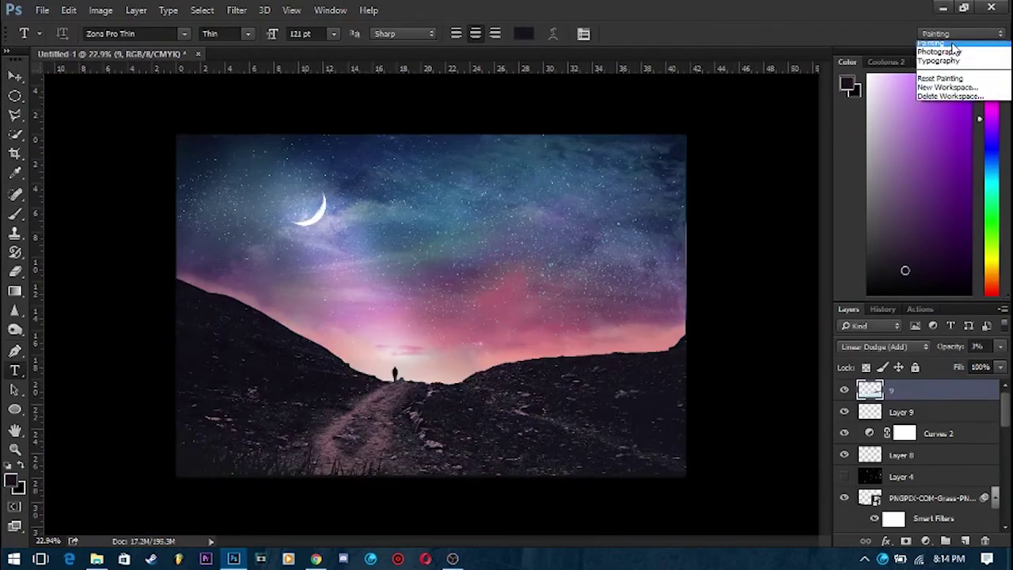
Switch to the Photography workspace and add Levels plus Brightness/Contrast with Contrast at -15.
left_click(939, 52)
left_click(858, 62)
left_click(906, 86)
left_click(859, 62)
left_click(846, 83)
left_click_drag(916, 145, 909, 141)
left_click_drag(912, 181, 896, 185)
Add a Channel Mixer and an Orange Photo Filter at 25% density.
left_click(858, 62)
left_click(935, 111)
left_click(859, 62)
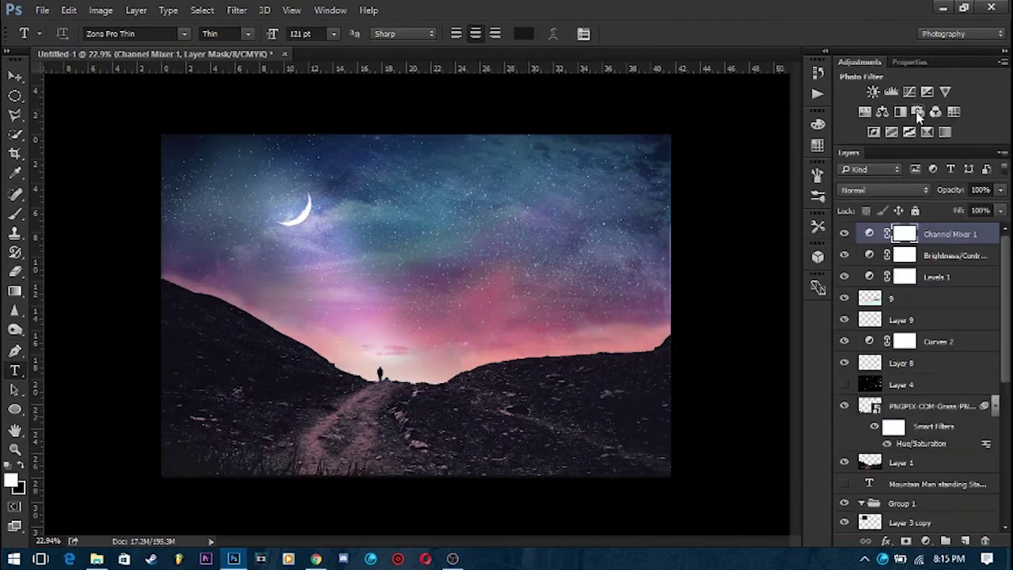
left_click(918, 113)
left_click(936, 106)
left_click(910, 166)
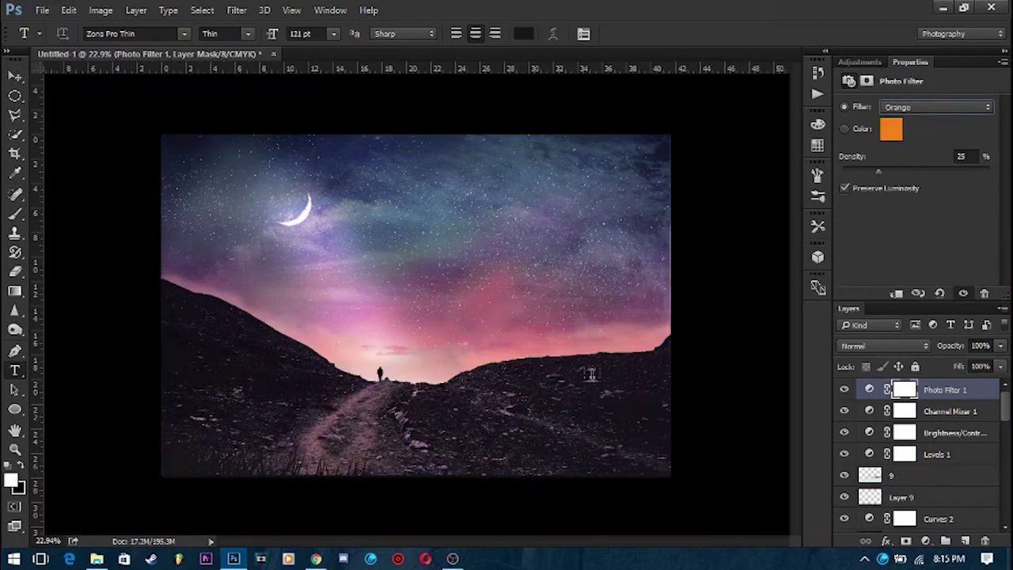
left_click(42, 11)
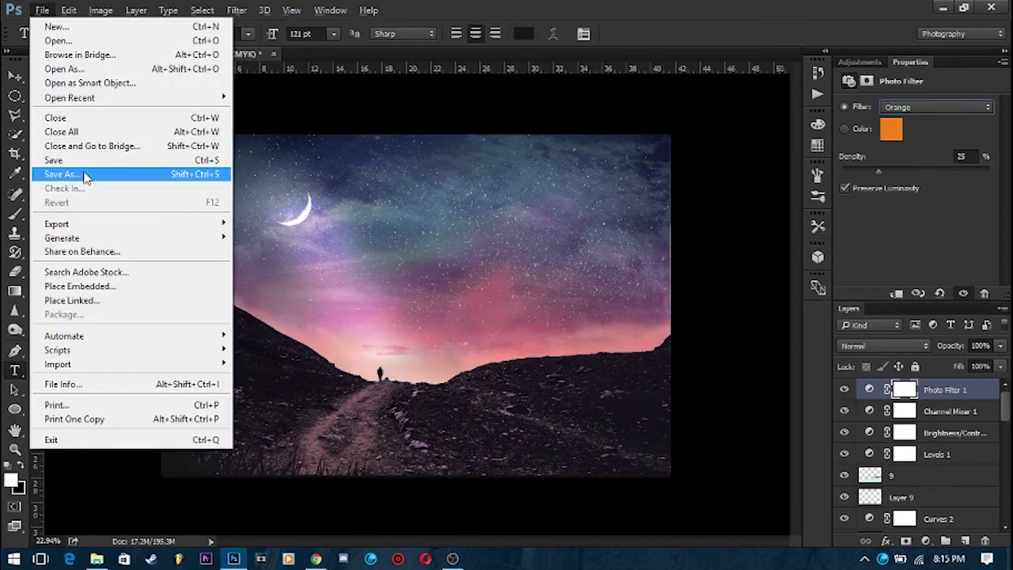
Save the composition as a JPEG under This PC with Save As.
left_click(86, 173)
left_click(71, 99)
left_click(238, 299)
left_click(161, 417)
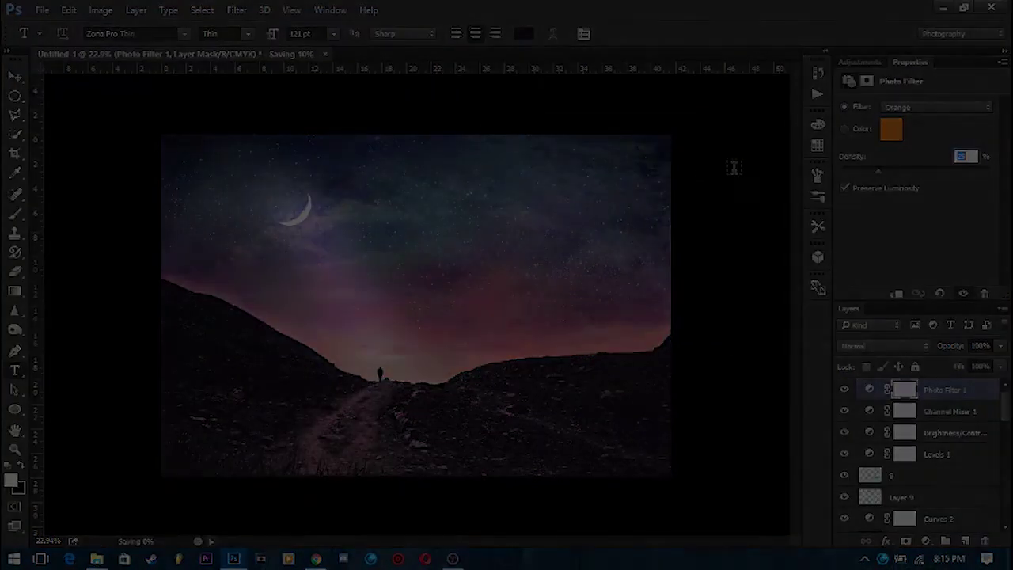